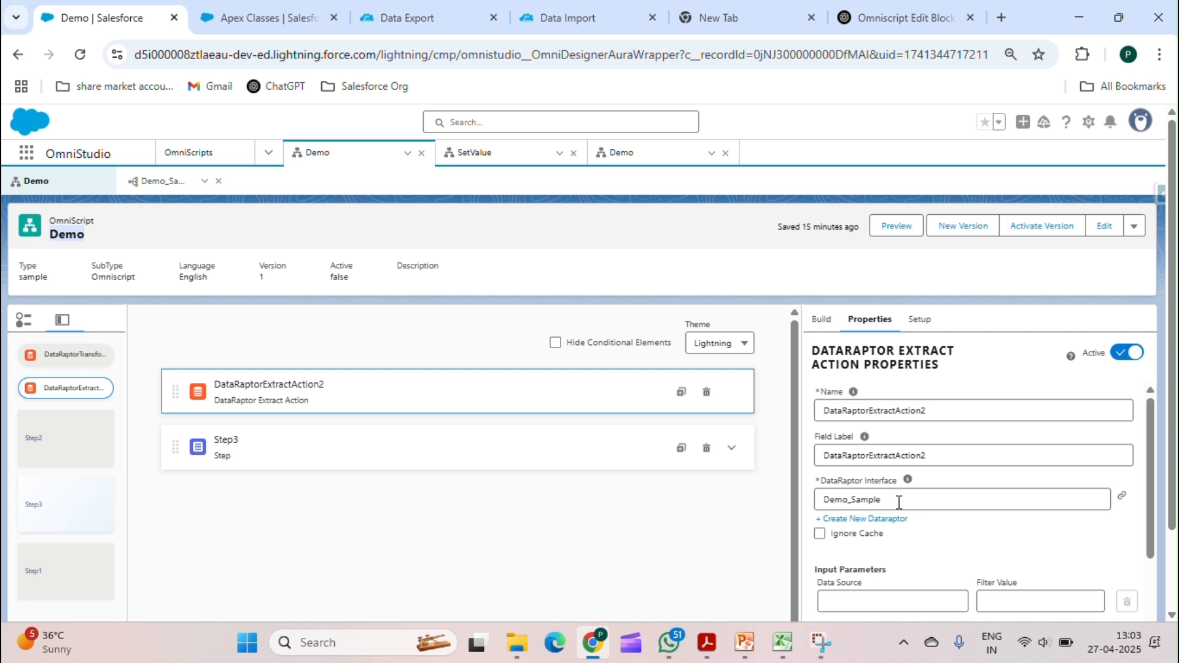
Step: Review the Demo_Sample DataRaptor's Account extract step, output mappings and options
{"action": "left_click_drag", "start_coordinate": [899, 502], "coordinate": [846, 501]}
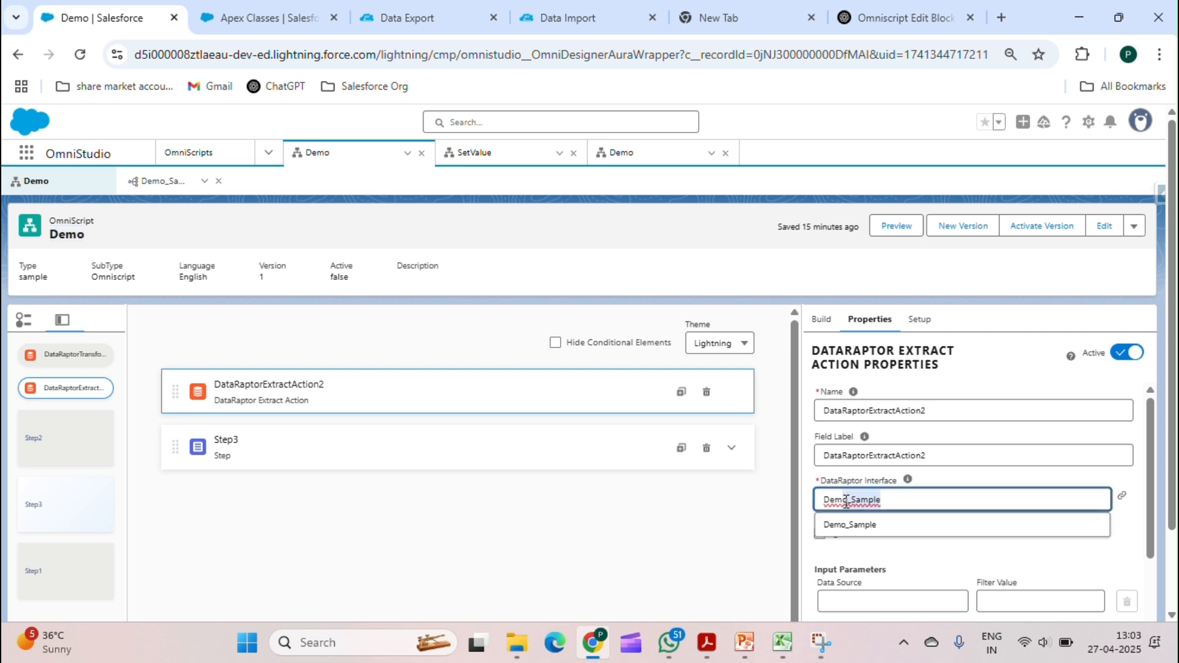
{"action": "left_click", "coordinate": [950, 480]}
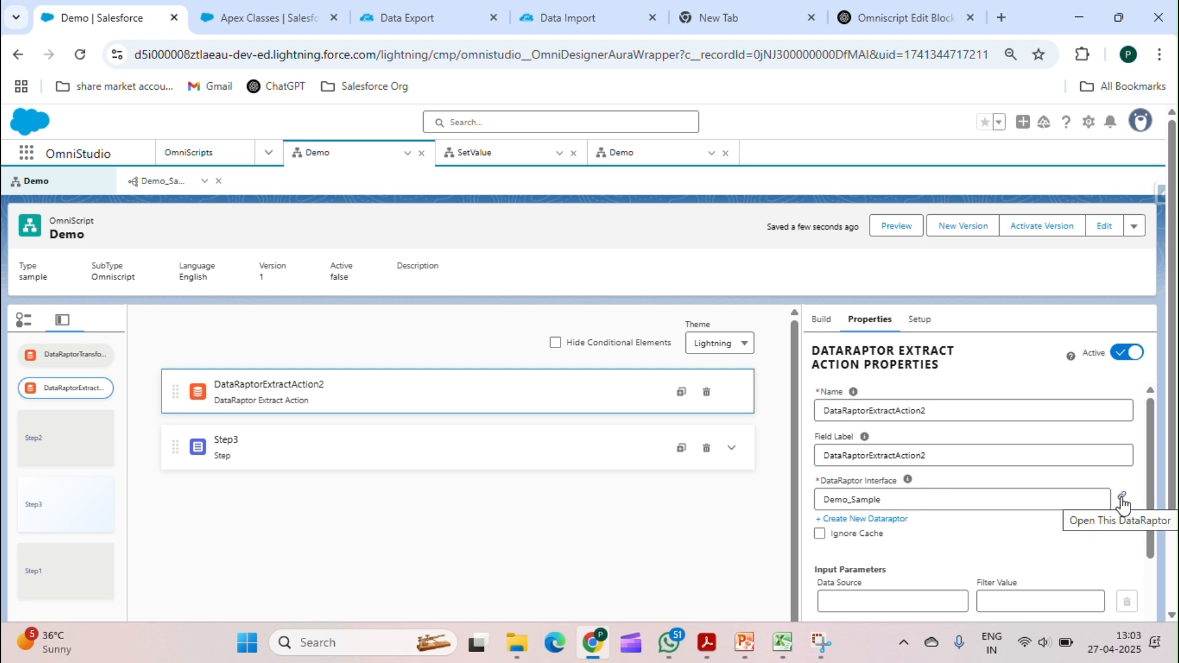
{"action": "left_click", "coordinate": [171, 181]}
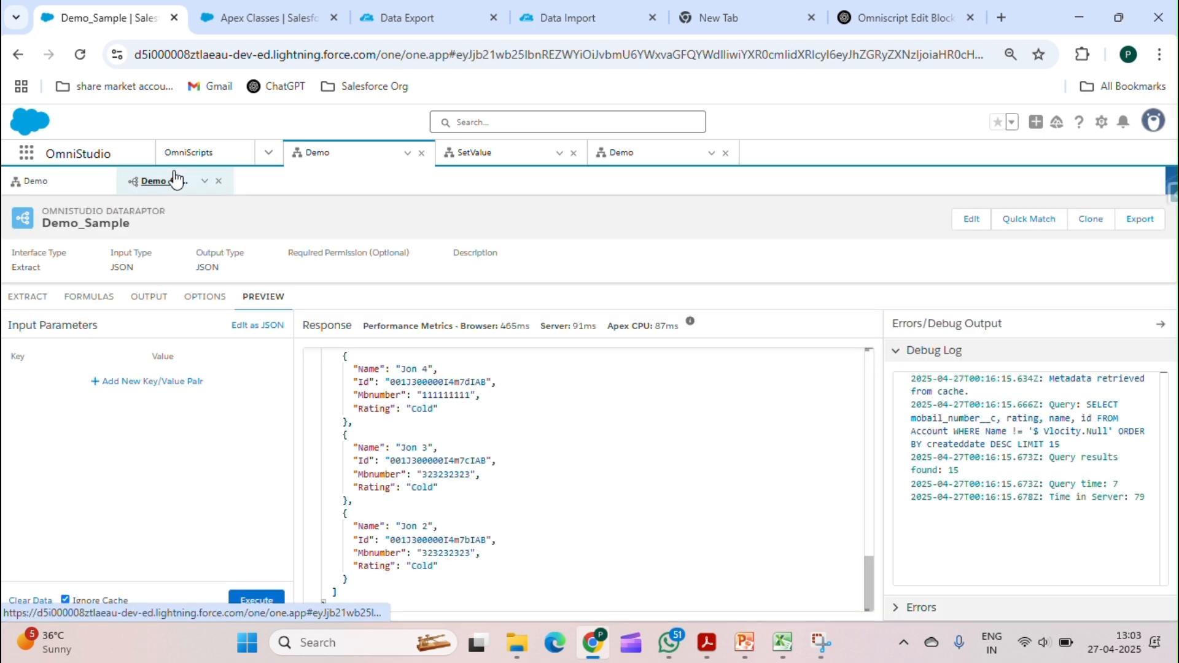
{"action": "left_click", "coordinate": [24, 300]}
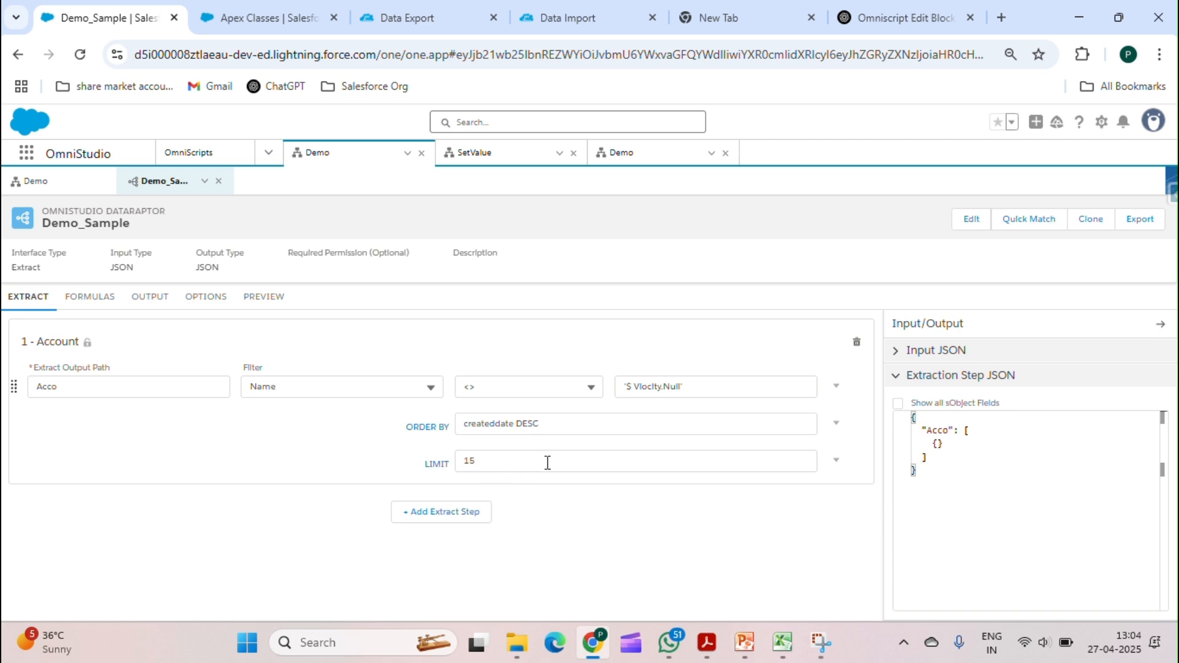
{"action": "left_click", "coordinate": [139, 296]}
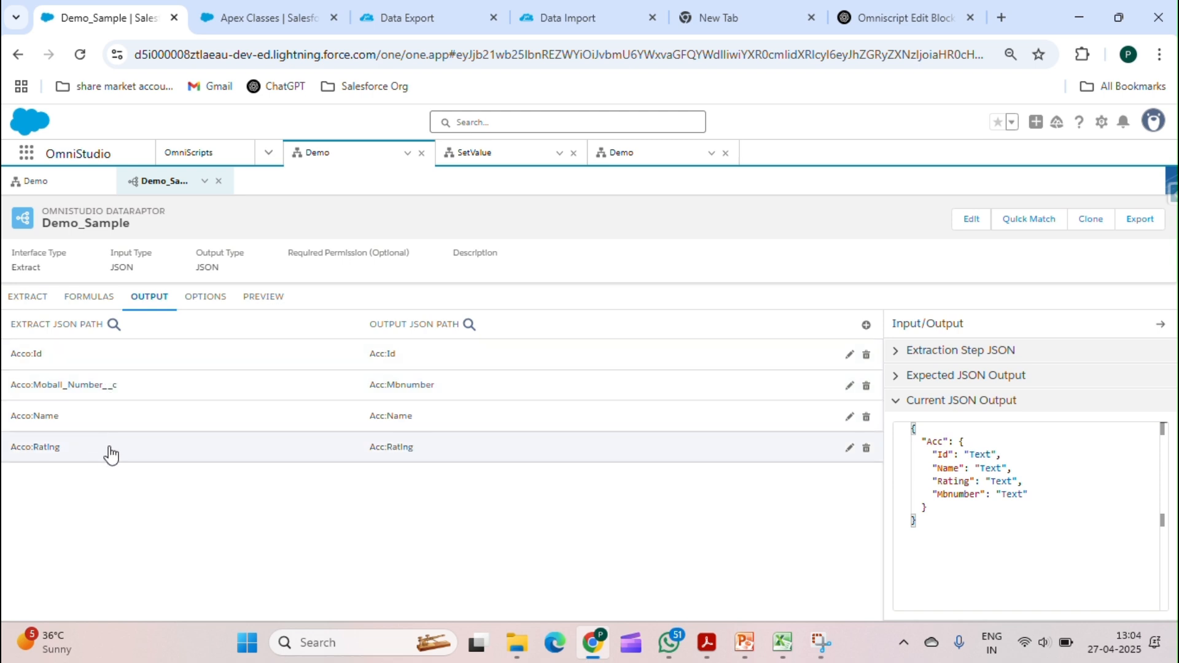
{"action": "left_click", "coordinate": [207, 297]}
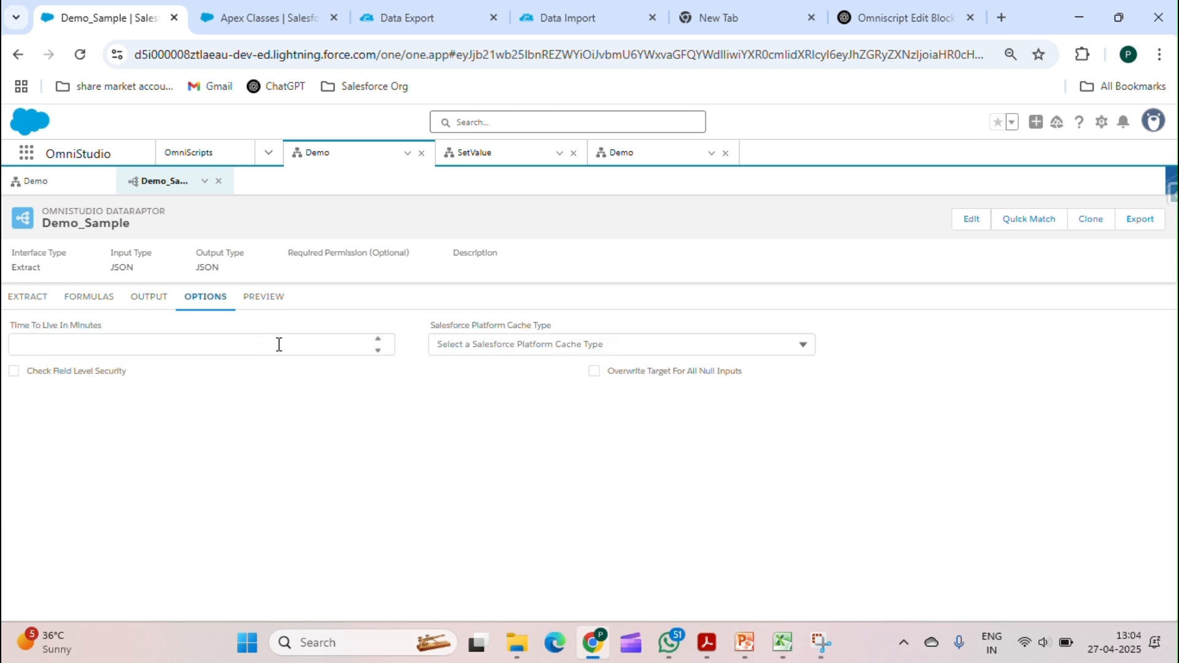
Step: Execute the Demo_Sample DataRaptor in its preview and read through the returned account records
{"action": "left_click", "coordinate": [268, 299]}
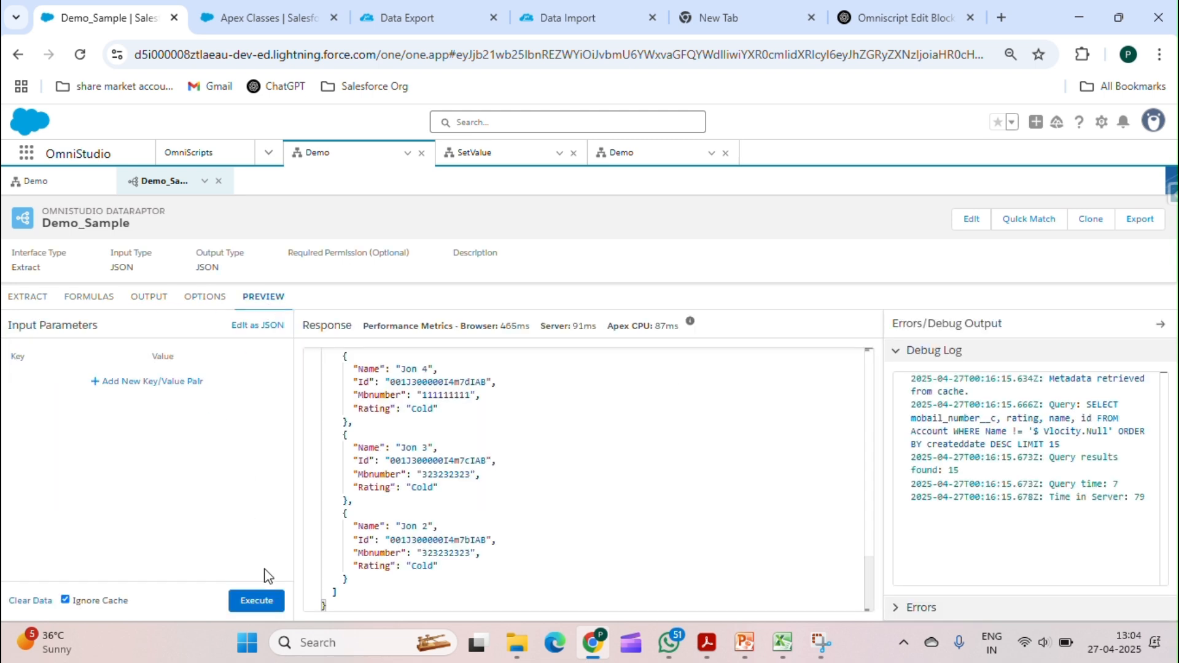
{"action": "left_click", "coordinate": [263, 602]}
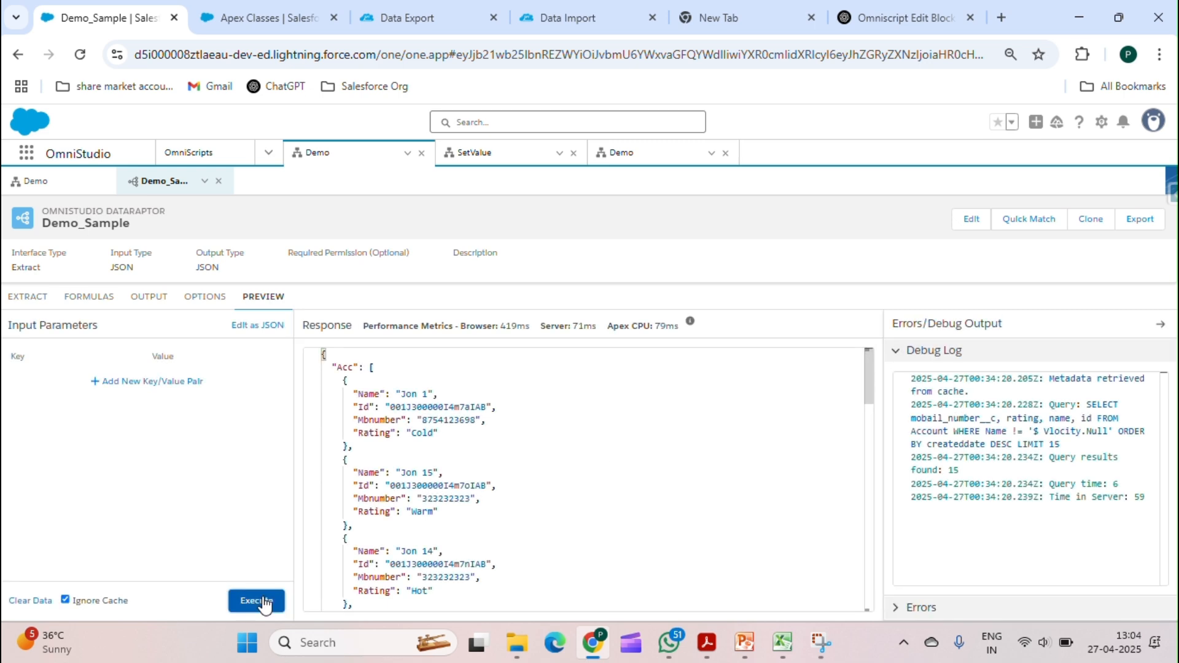
{"action": "scroll", "coordinate": [538, 507], "scroll_direction": "down", "scroll_amount": 1}
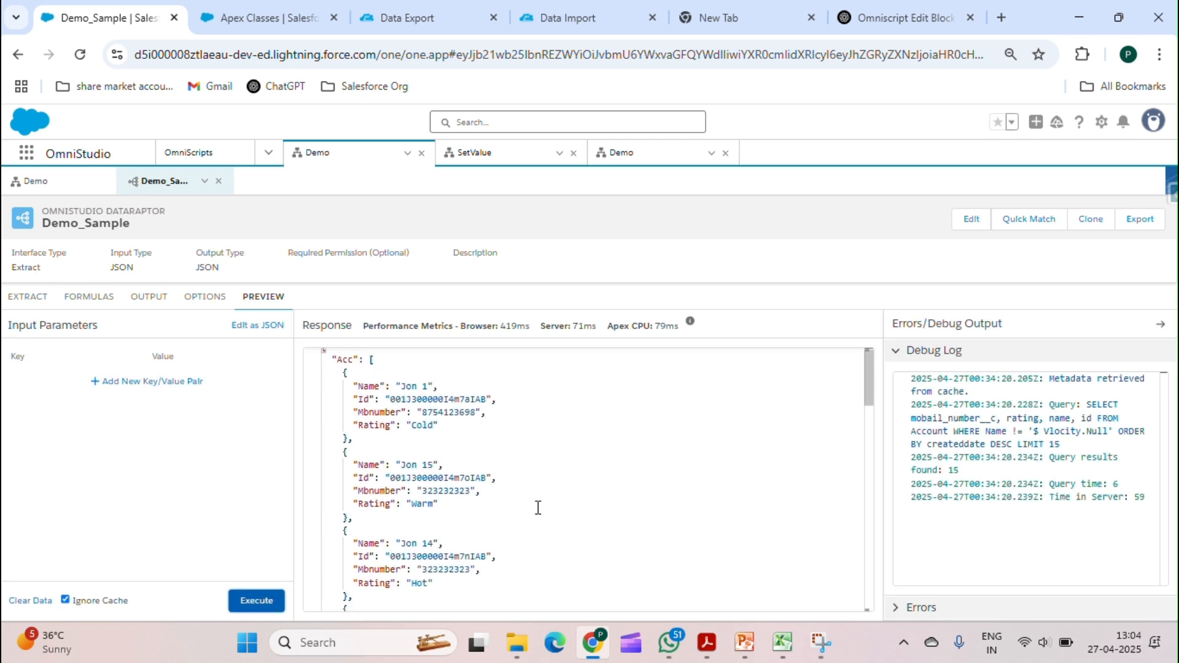
{"action": "scroll", "coordinate": [538, 508], "scroll_direction": "down", "scroll_amount": 3}
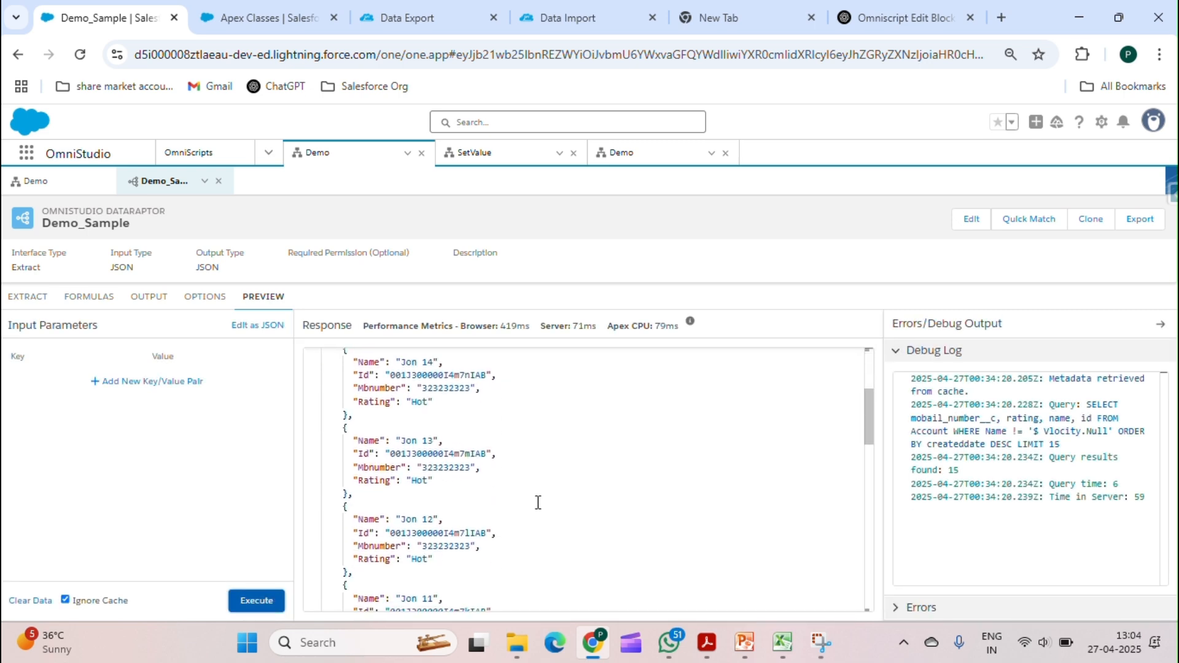
{"action": "scroll", "coordinate": [538, 503], "scroll_direction": "down", "scroll_amount": 6}
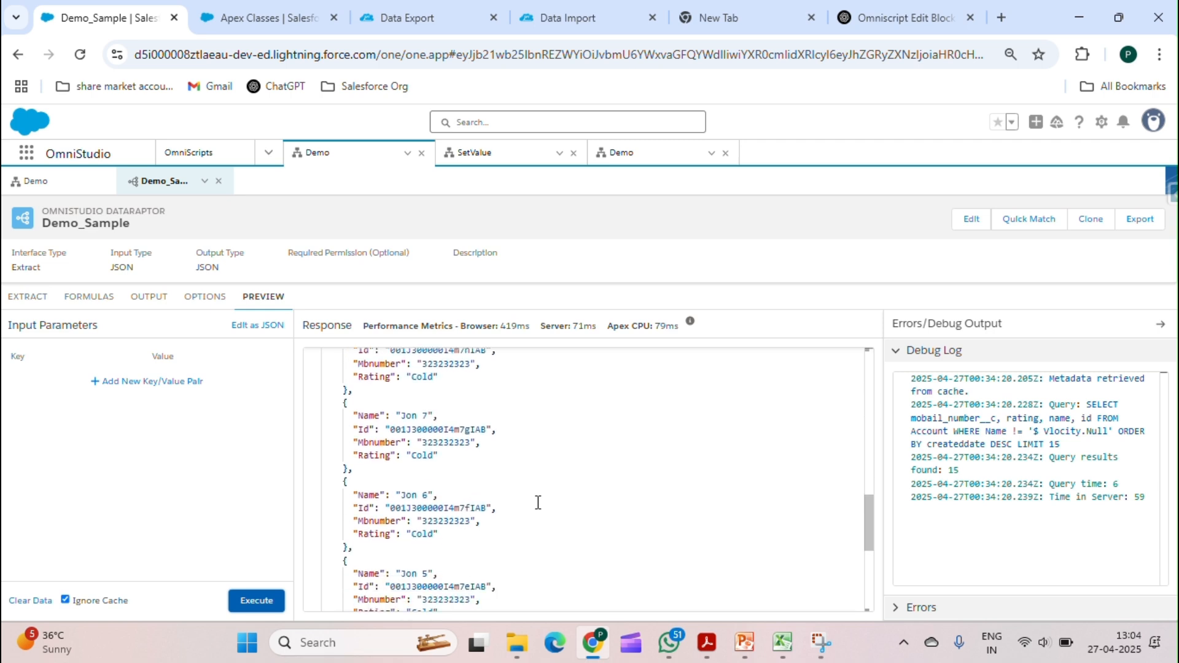
{"action": "scroll", "coordinate": [538, 499], "scroll_direction": "down", "scroll_amount": 2}
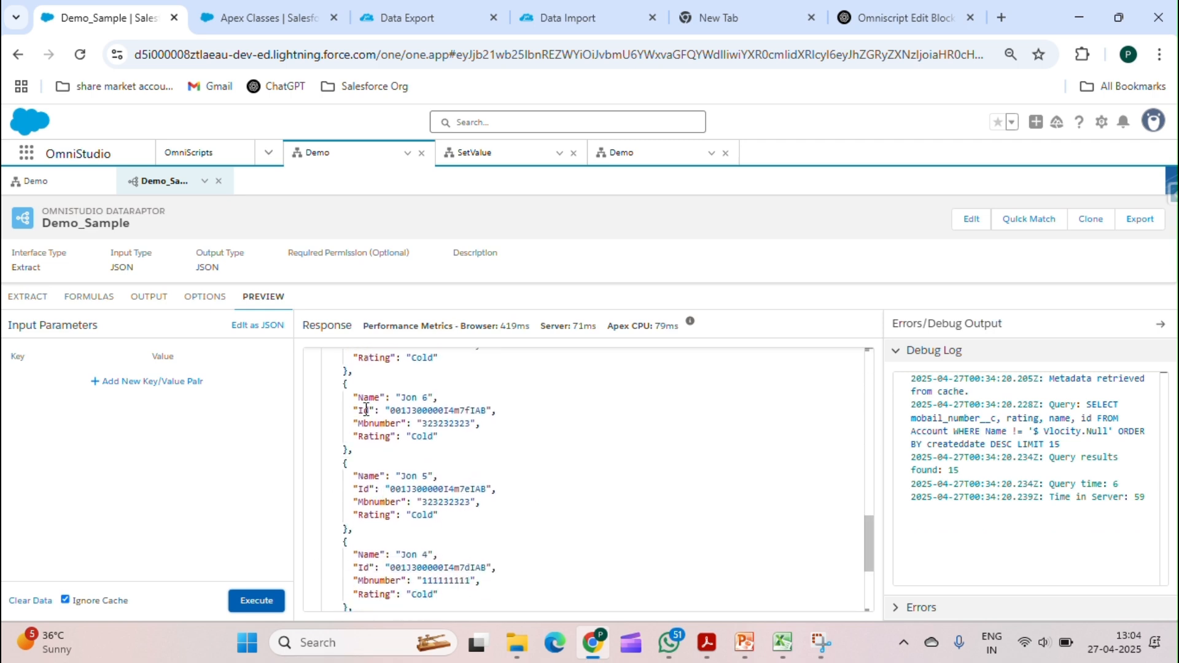
Step: In the Demo OmniScript, clear and reselect Demo_Sample as the DataRaptor interface of DataRaptorExtractAction2
{"action": "left_click", "coordinate": [81, 194]}
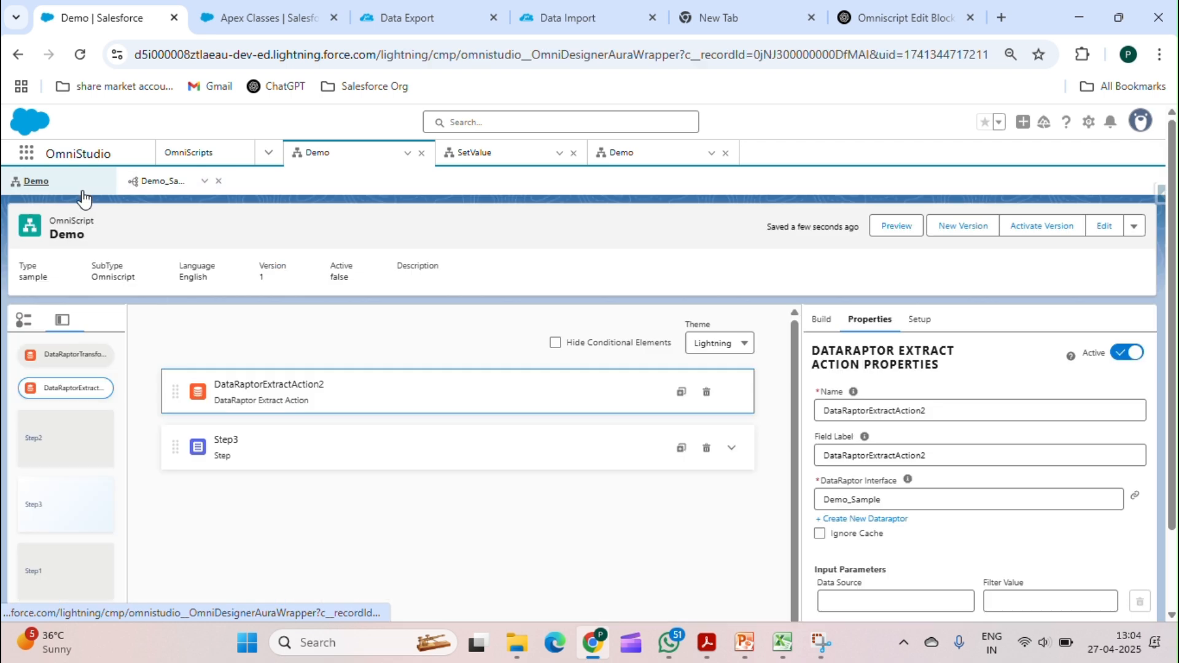
{"action": "scroll", "coordinate": [913, 495], "scroll_direction": "down", "scroll_amount": 1}
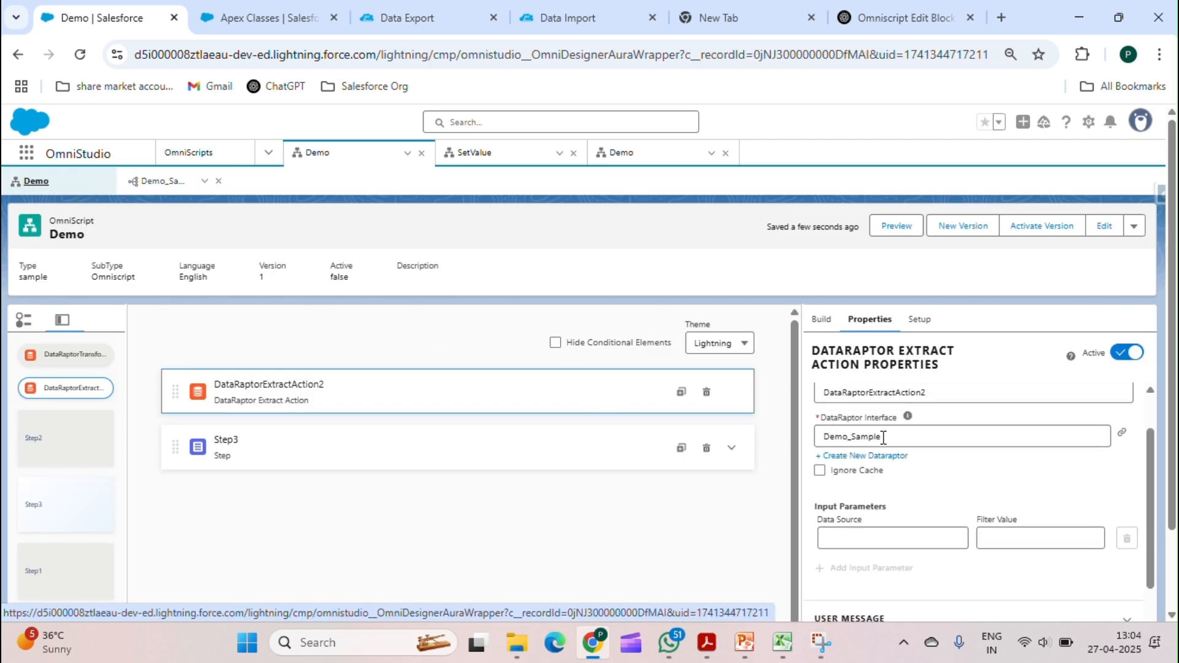
{"action": "left_click_drag", "start_coordinate": [883, 436], "coordinate": [834, 438]}
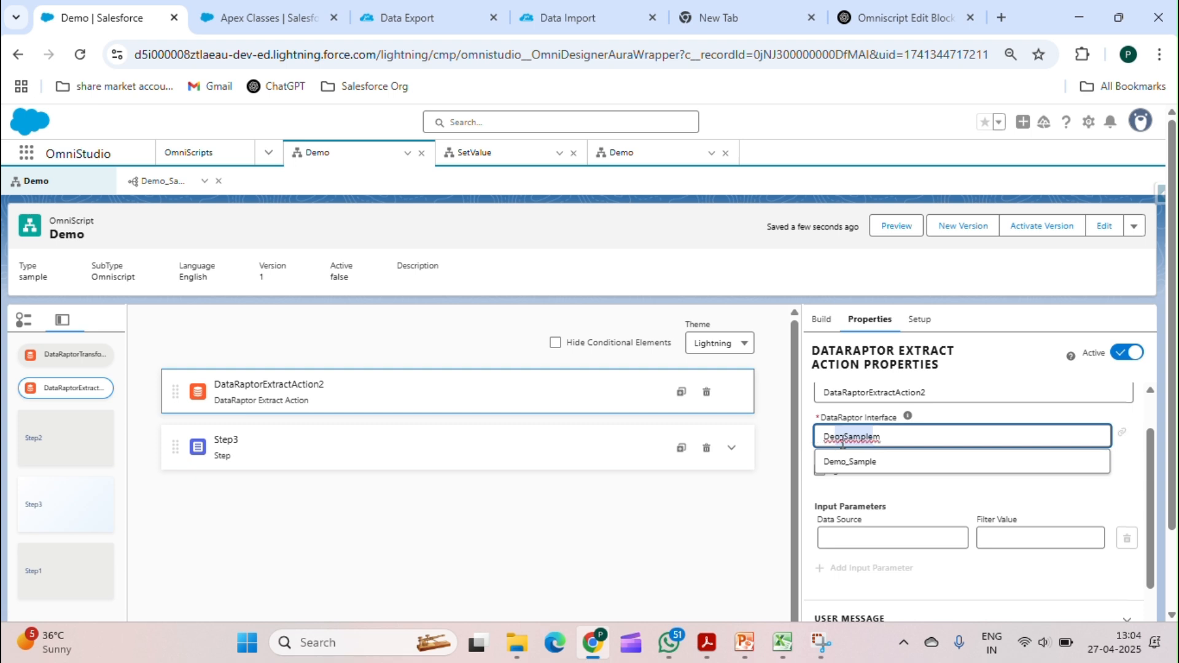
{"action": "left_click", "coordinate": [931, 489]}
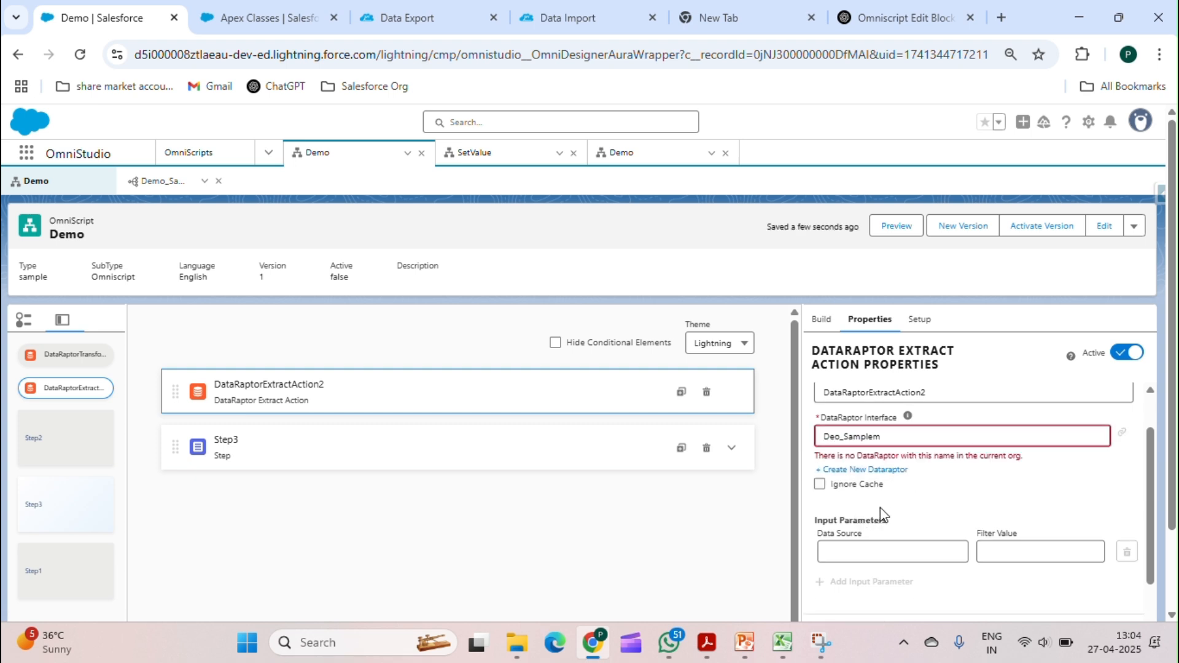
{"action": "left_click", "coordinate": [902, 434]}
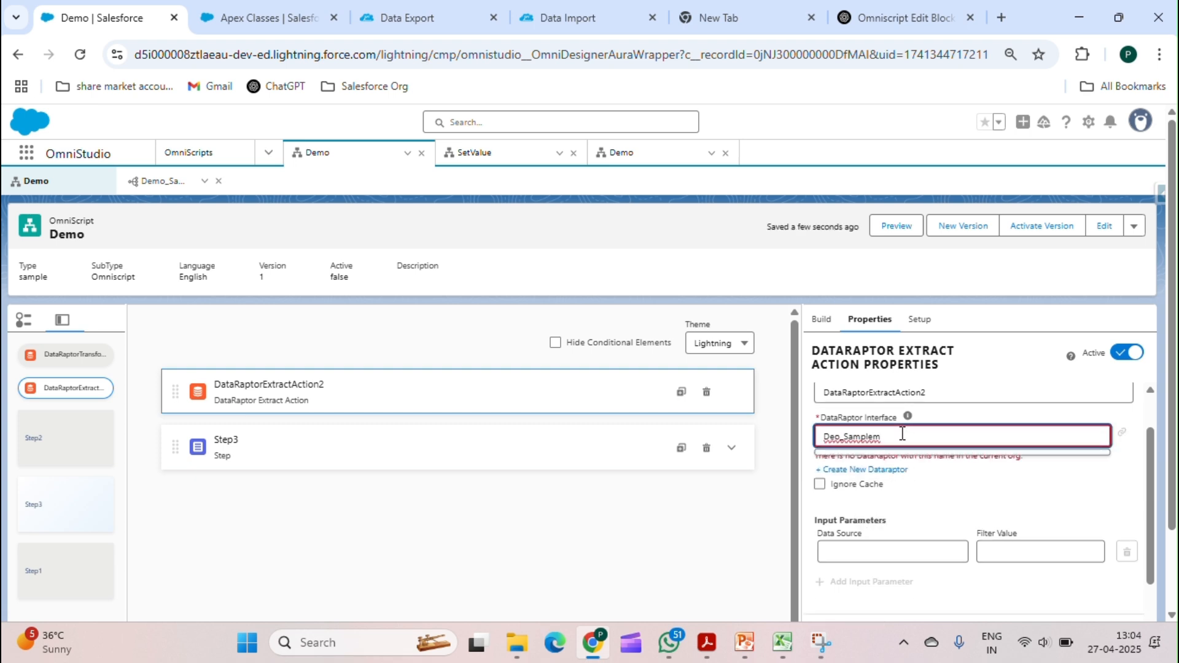
{"action": "key", "text": "BackSpace"}
{"action": "key", "text": "BackSpace"}
{"action": "key", "text": "BackSpace"}
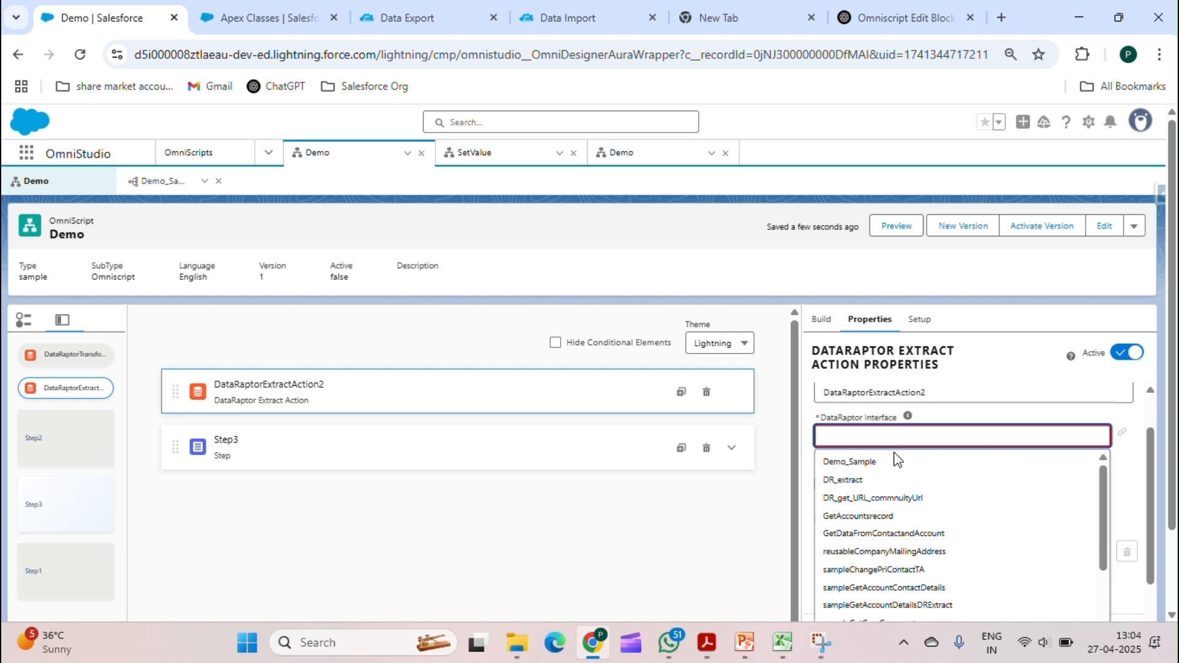
{"action": "left_click", "coordinate": [896, 461]}
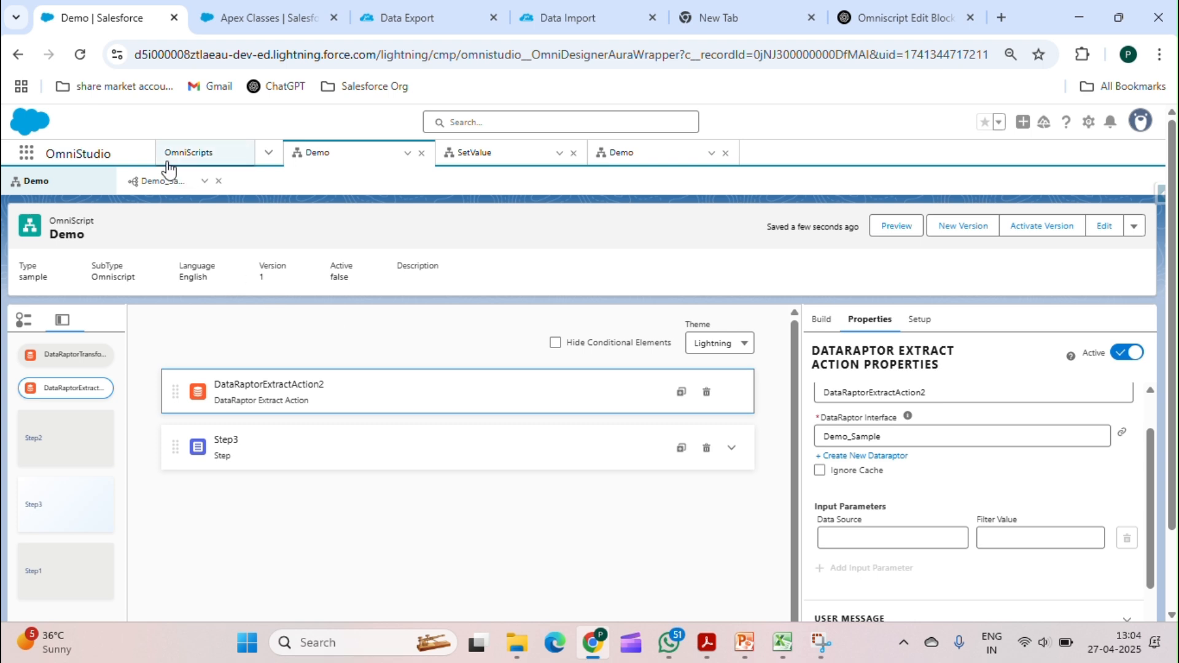
Step: Recheck the Account extract step of the Demo_Sample DataRaptor and return to the Demo OmniScript
{"action": "left_click", "coordinate": [158, 181]}
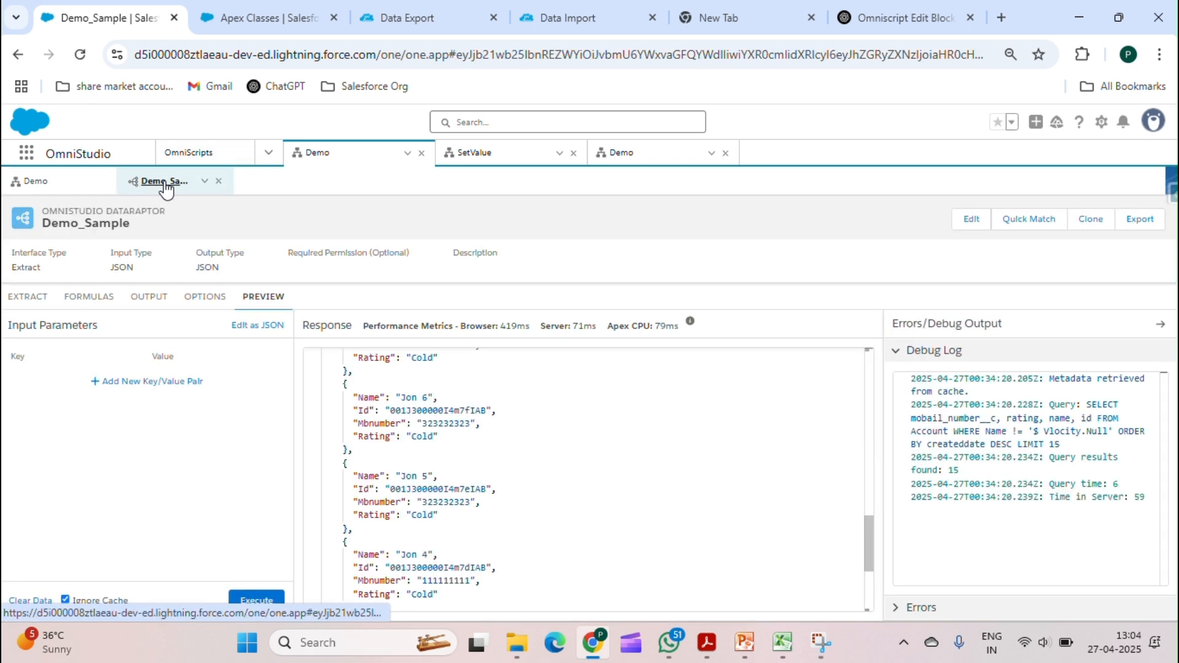
{"action": "left_click", "coordinate": [36, 297]}
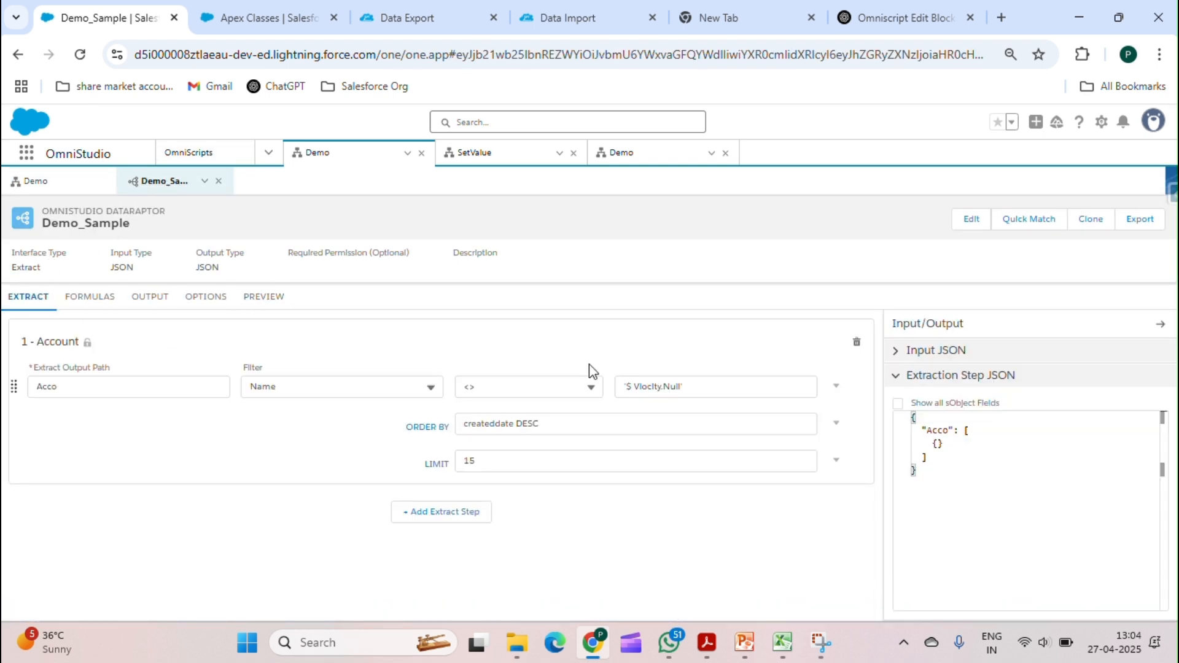
{"action": "left_click", "coordinate": [75, 188]}
Step: Expand Step3 in the Demo OmniScript and show the properties of its EditBlock1 element
{"action": "left_click", "coordinate": [731, 447]}
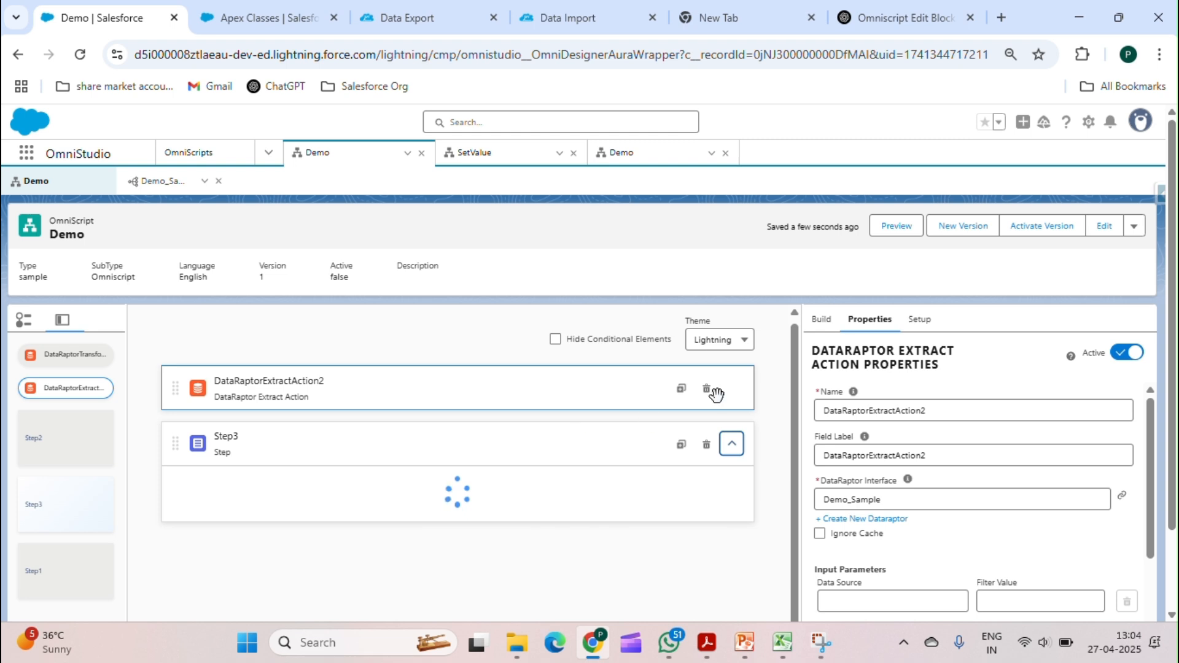
{"action": "scroll", "coordinate": [785, 398], "scroll_direction": "down", "scroll_amount": 2}
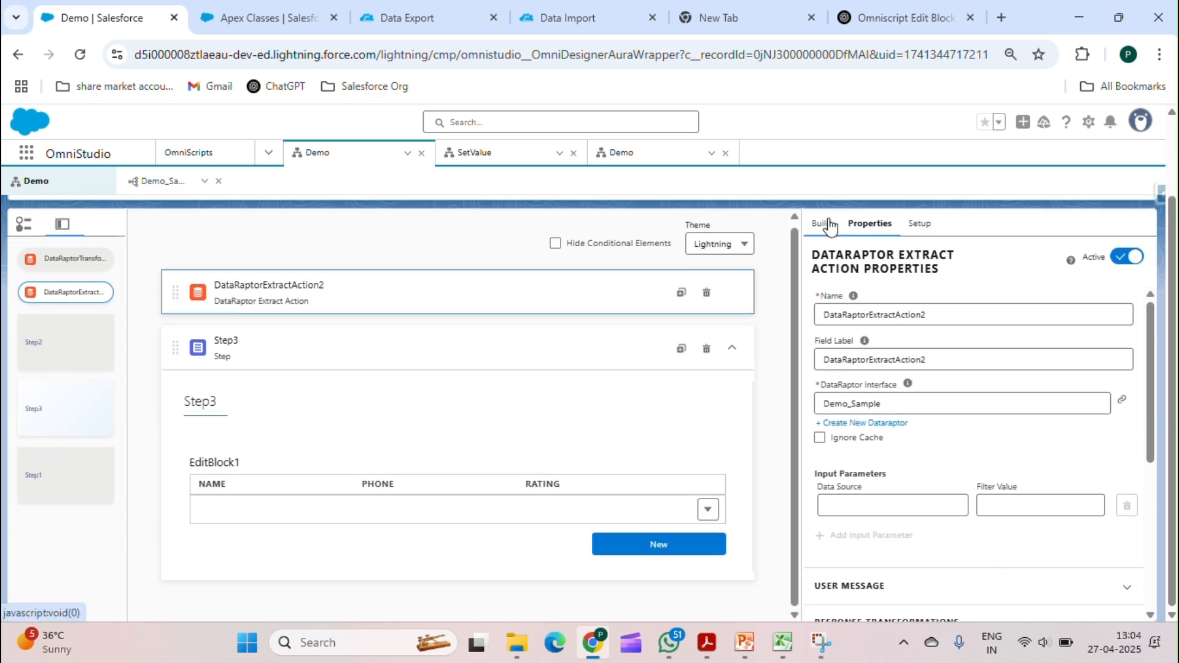
{"action": "left_click", "coordinate": [822, 223]}
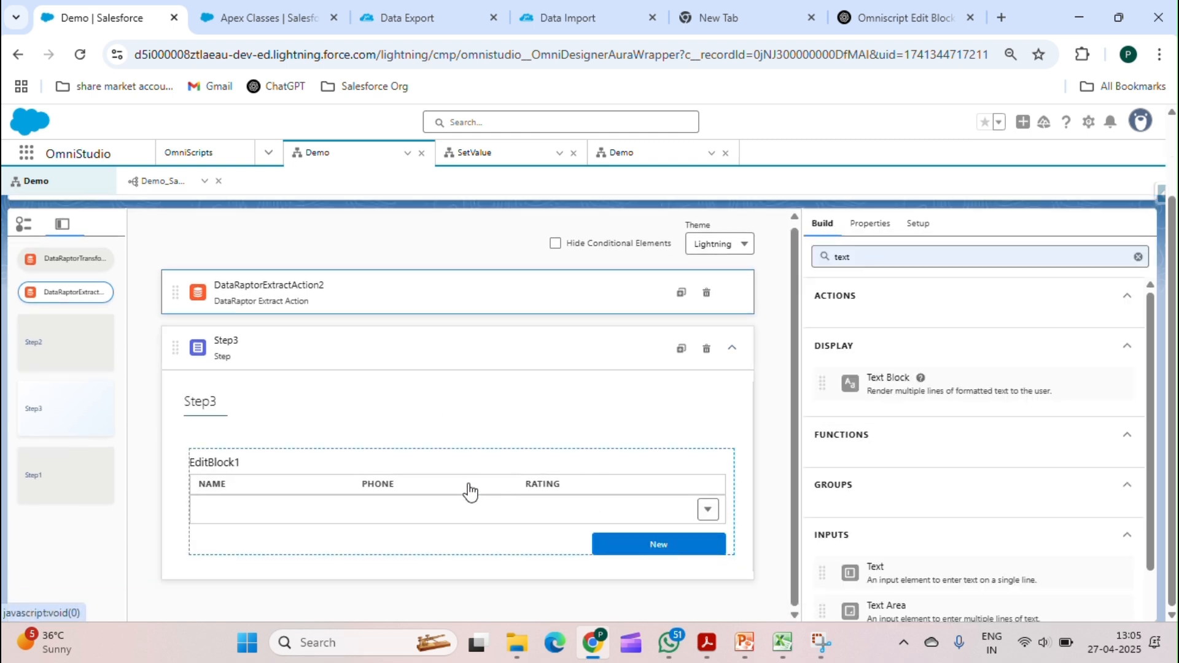
{"action": "left_click", "coordinate": [417, 466]}
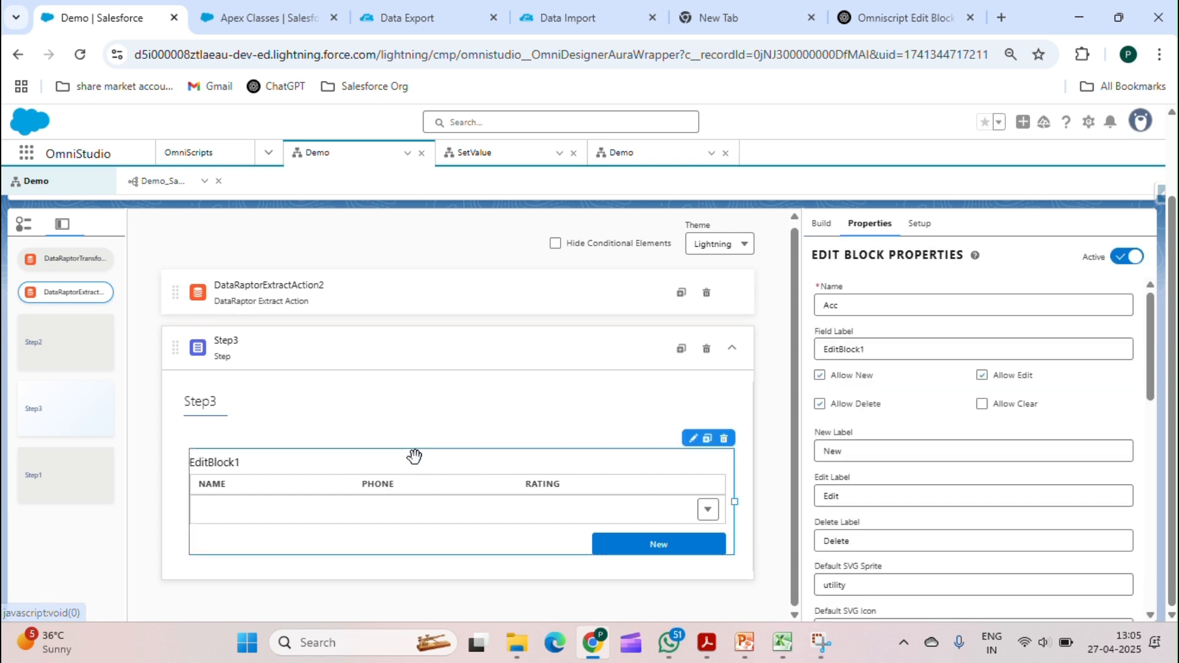
Step: Search the available elements for "edit" and add an Edit Block to Step3 above the existing one
{"action": "left_click", "coordinate": [823, 224]}
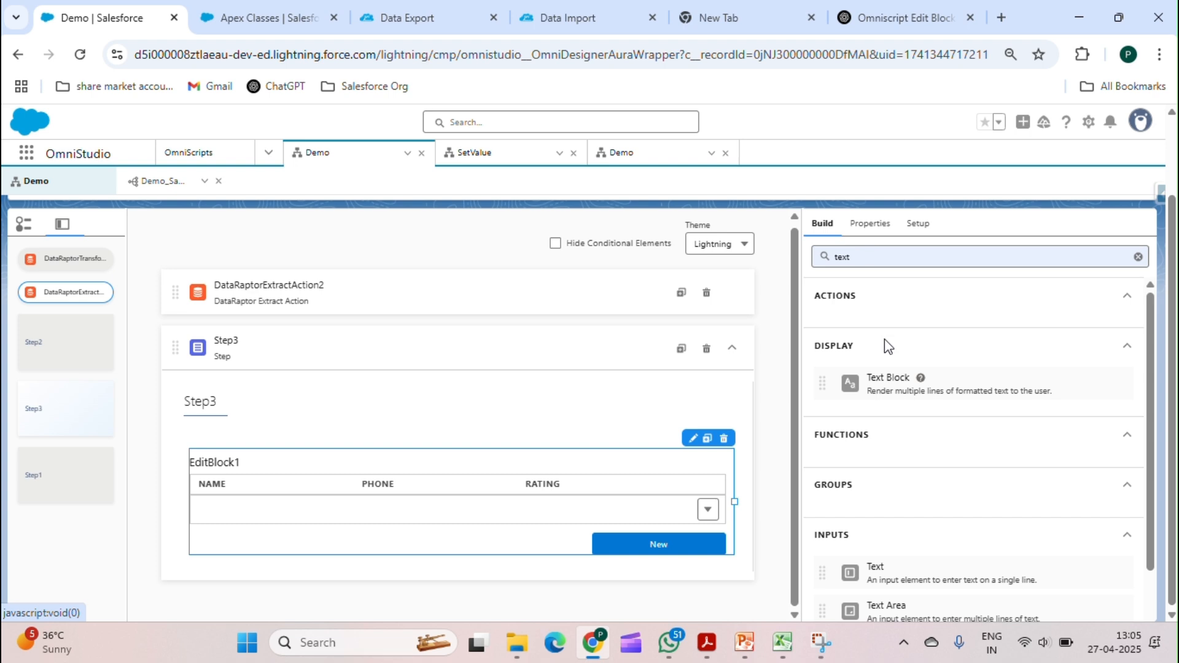
{"action": "scroll", "coordinate": [884, 339], "scroll_direction": "up", "scroll_amount": 2}
{"action": "left_click_drag", "start_coordinate": [871, 355], "coordinate": [799, 369]}
{"action": "key", "text": "BackSpace"}
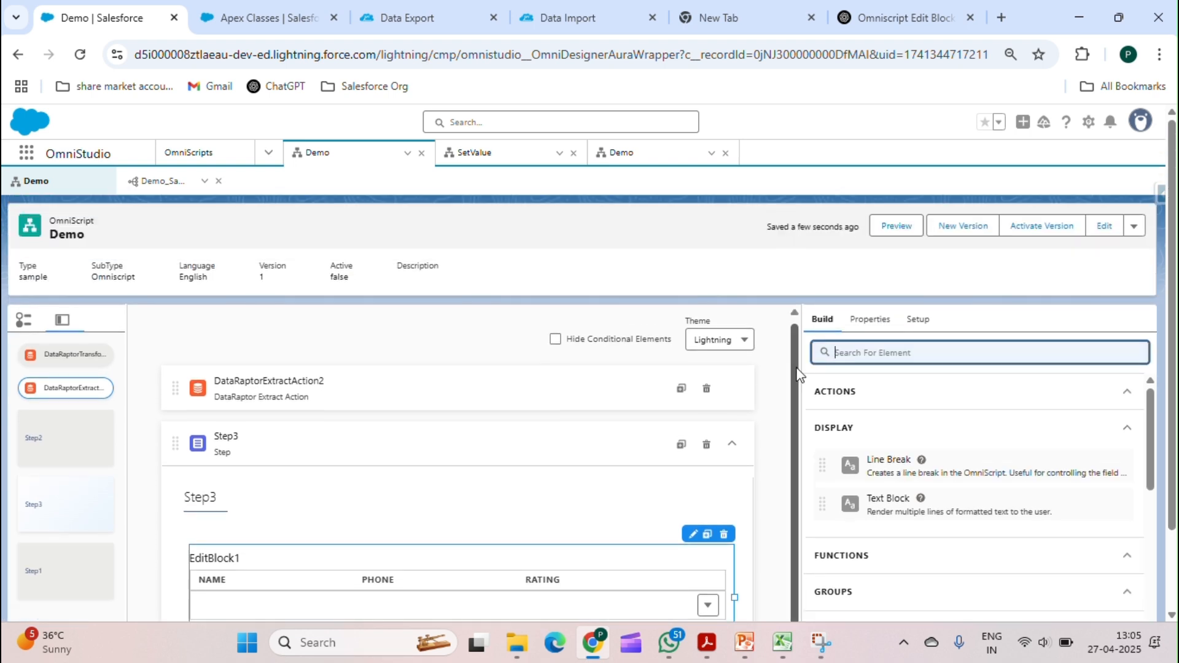
{"action": "type", "text": "edit"}
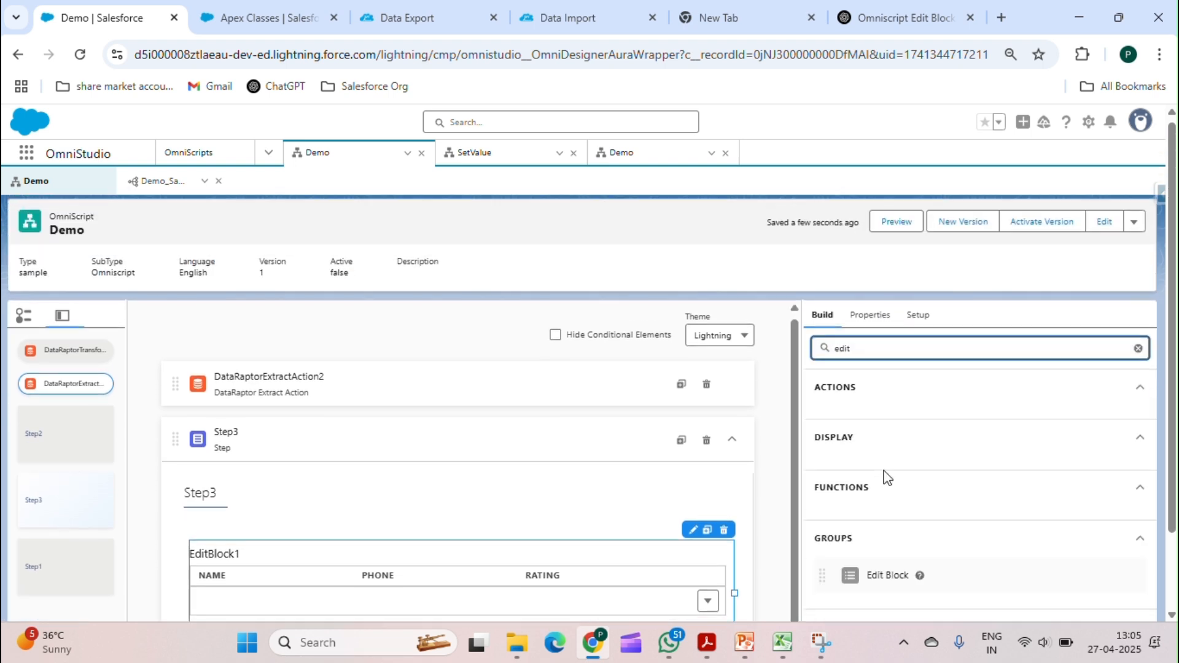
{"action": "scroll", "coordinate": [884, 479], "scroll_direction": "down", "scroll_amount": 2}
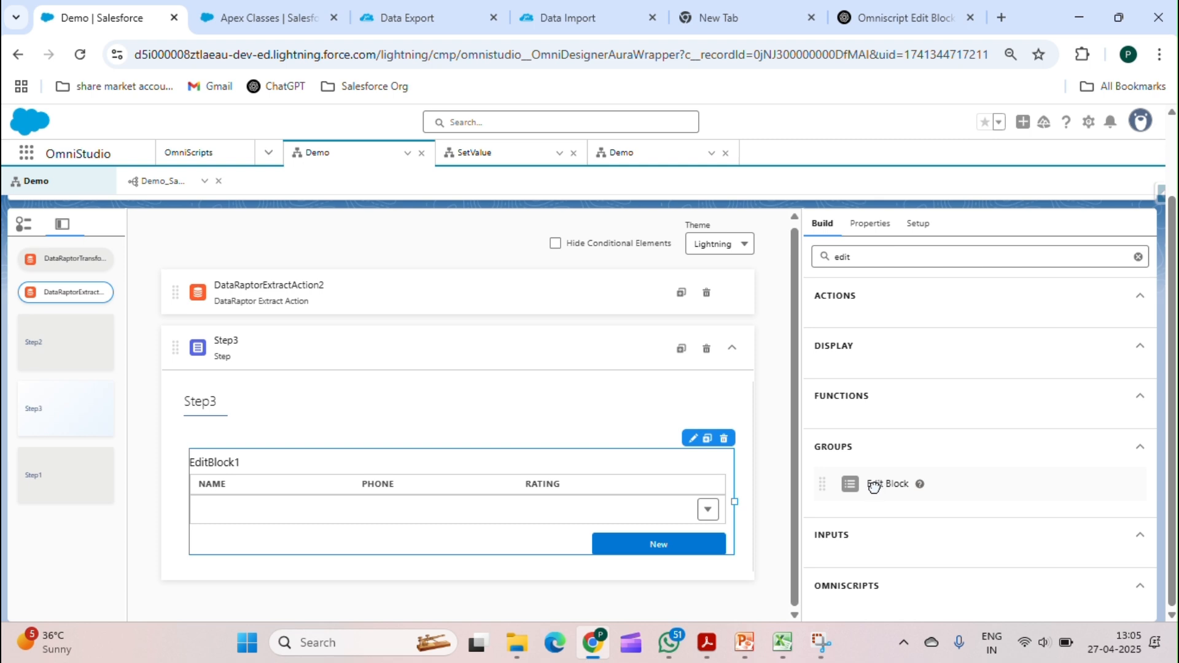
{"action": "left_click_drag", "start_coordinate": [872, 487], "coordinate": [544, 443]}
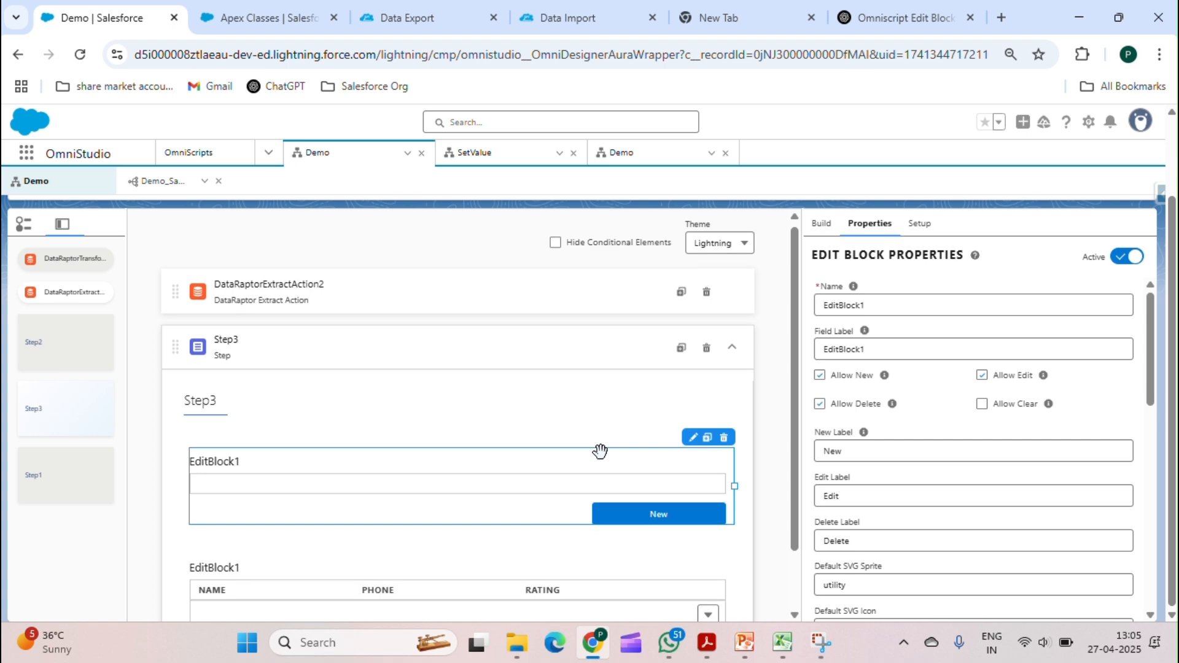
Step: Delete the empty Edit Block placed above the existing one in Step3
{"action": "scroll", "coordinate": [600, 450], "scroll_direction": "down", "scroll_amount": 1}
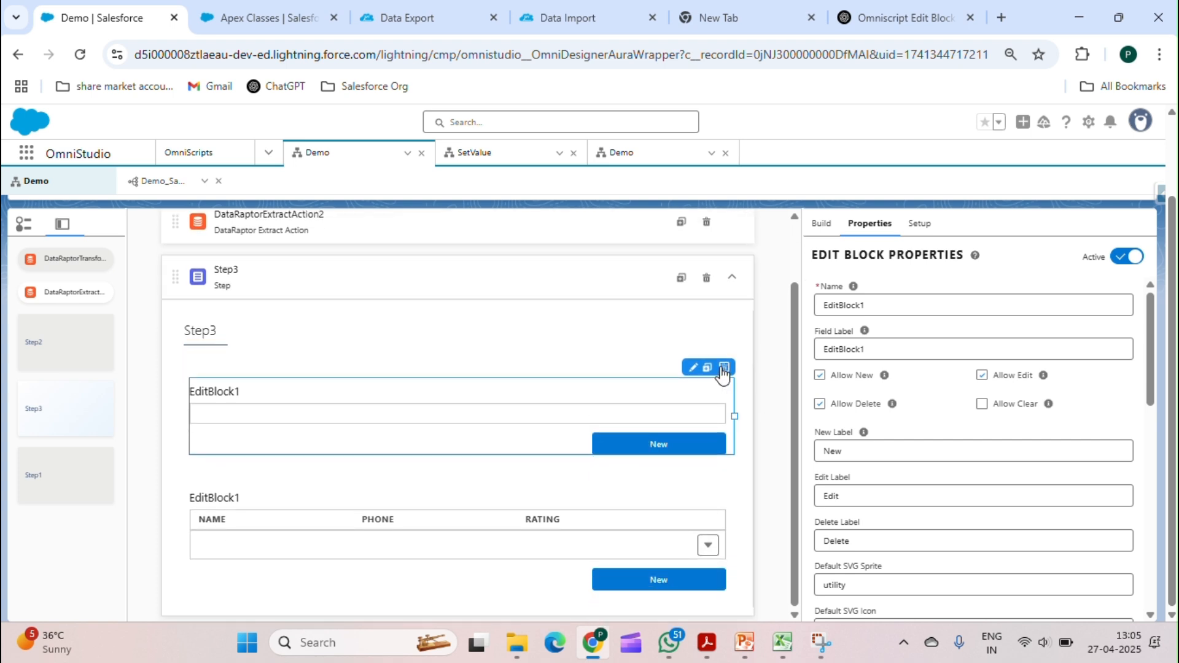
{"action": "left_click", "coordinate": [724, 368]}
{"action": "left_click", "coordinate": [762, 391]}
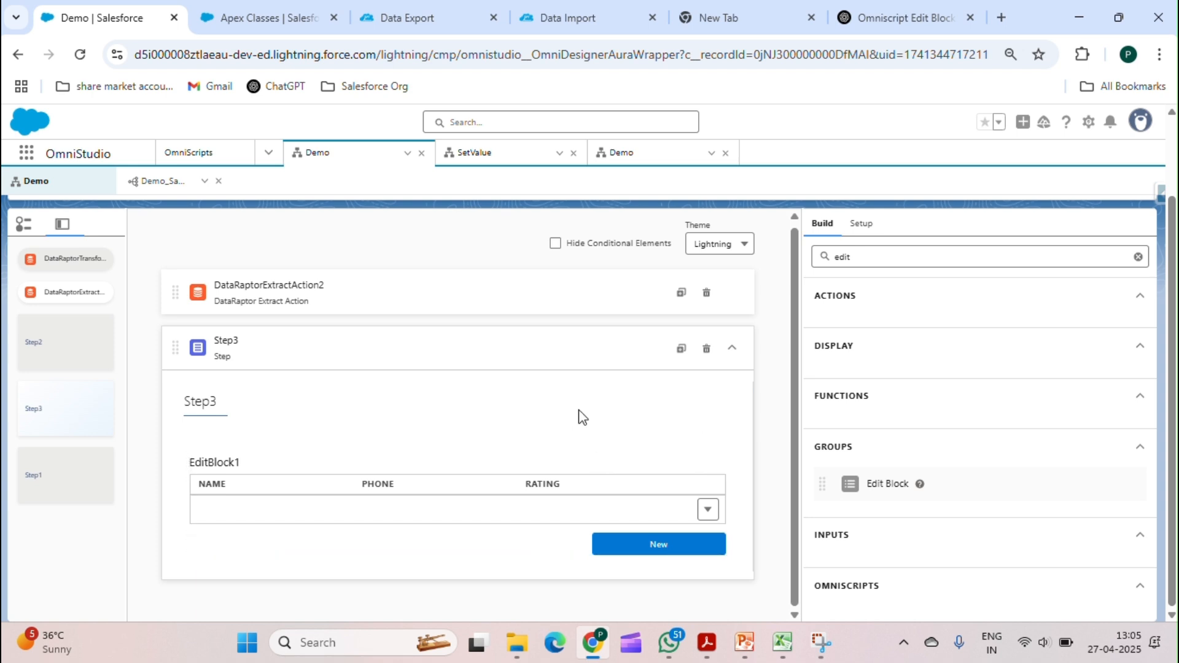
Step: Open the existing EditBlock1 in Step3 for editing to show its fields, along with the available elements
{"action": "left_click", "coordinate": [549, 463]}
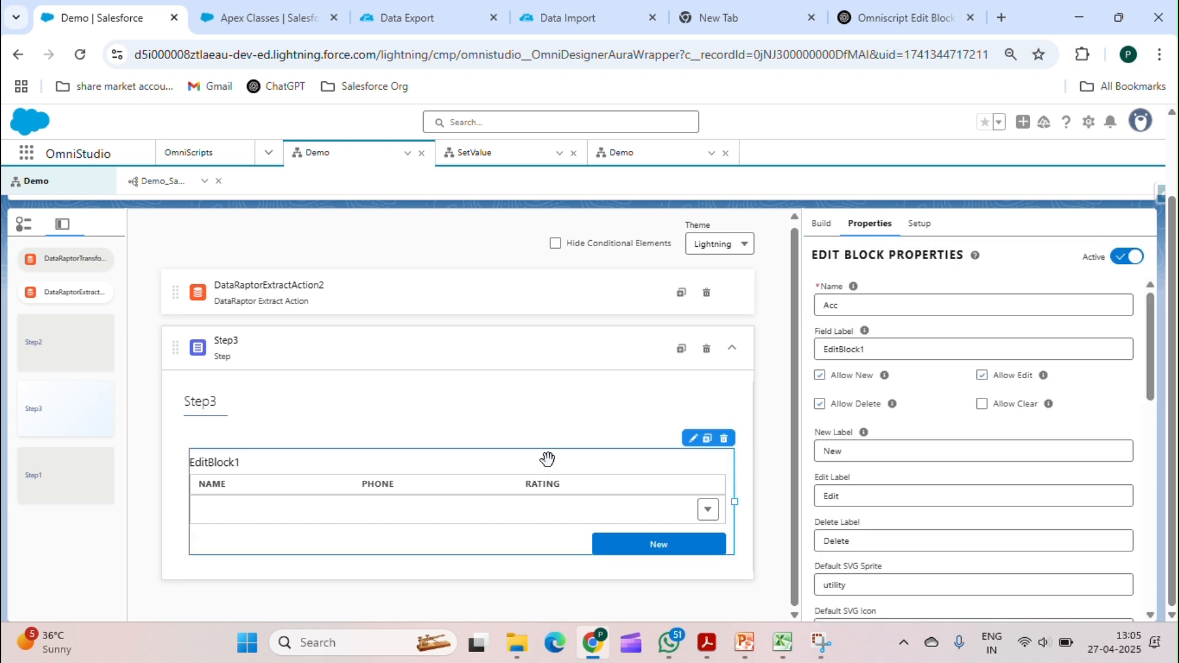
{"action": "left_click", "coordinate": [694, 439]}
{"action": "scroll", "coordinate": [602, 424], "scroll_direction": "down", "scroll_amount": 2}
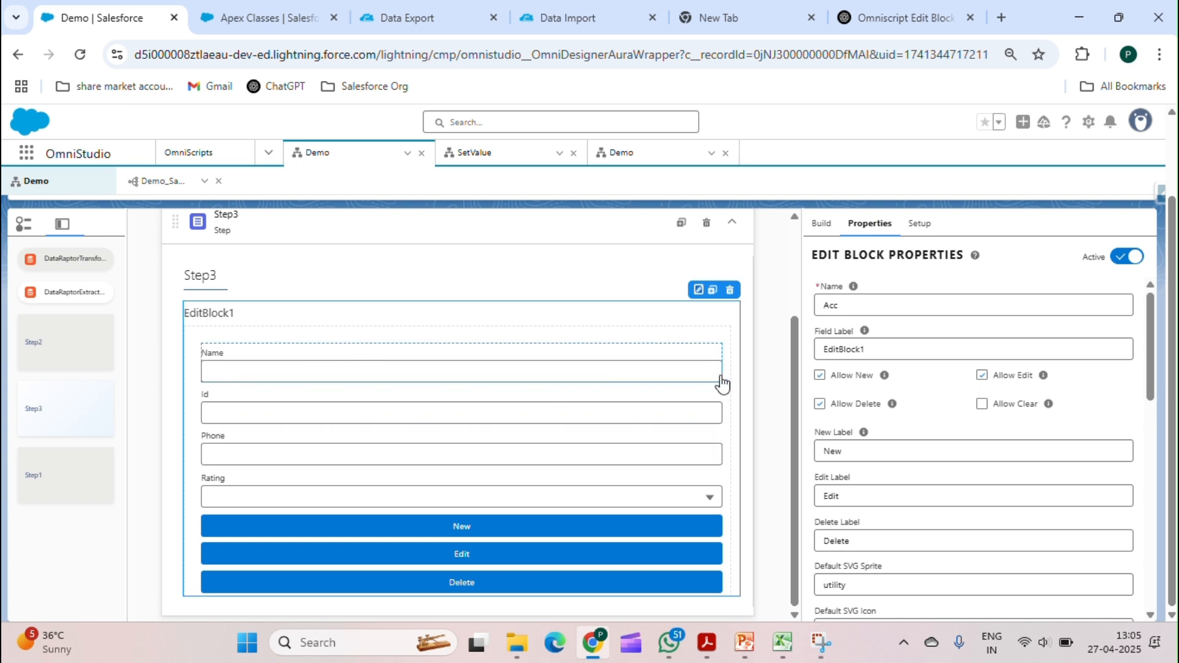
{"action": "left_click", "coordinate": [829, 230]}
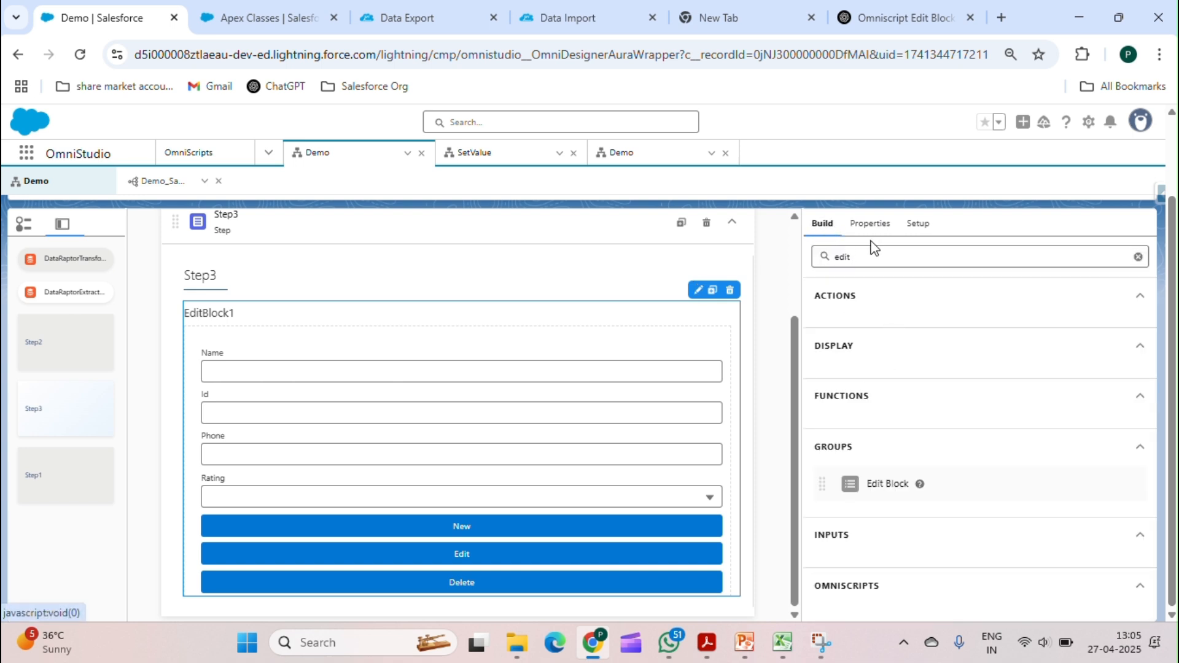
Step: Search the available elements for "text" and add a Text input to EditBlock1 above the Name field
{"action": "left_click_drag", "start_coordinate": [864, 257], "coordinate": [828, 261]}
{"action": "key", "text": "BackSpace"}
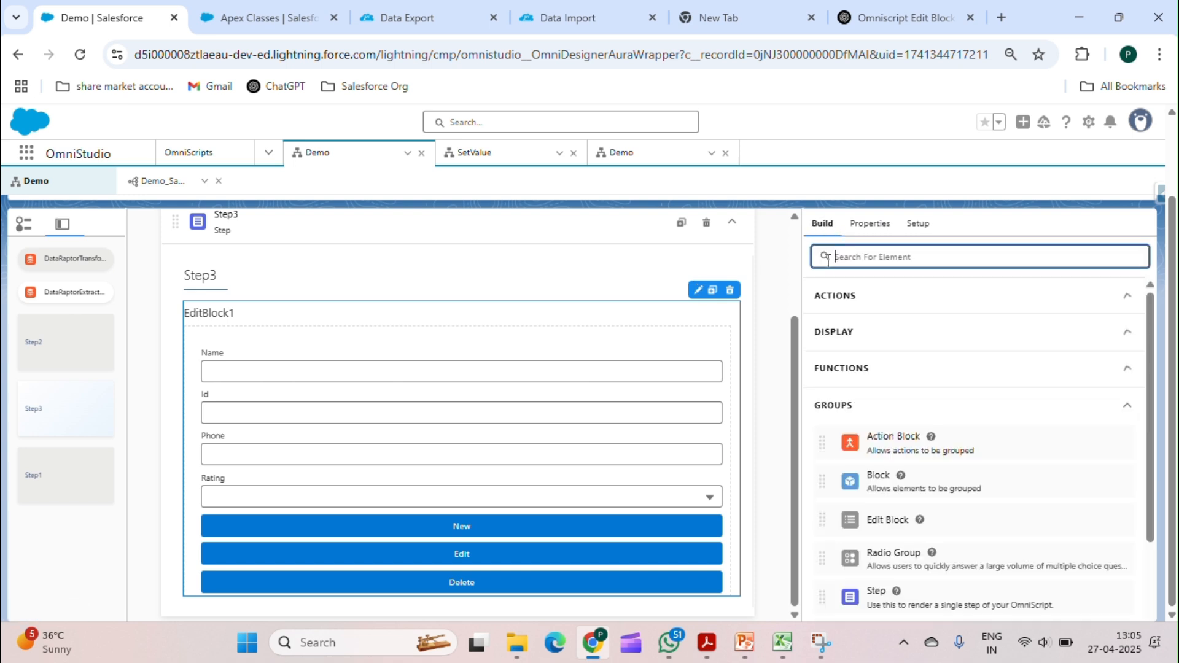
{"action": "type", "text": "text"}
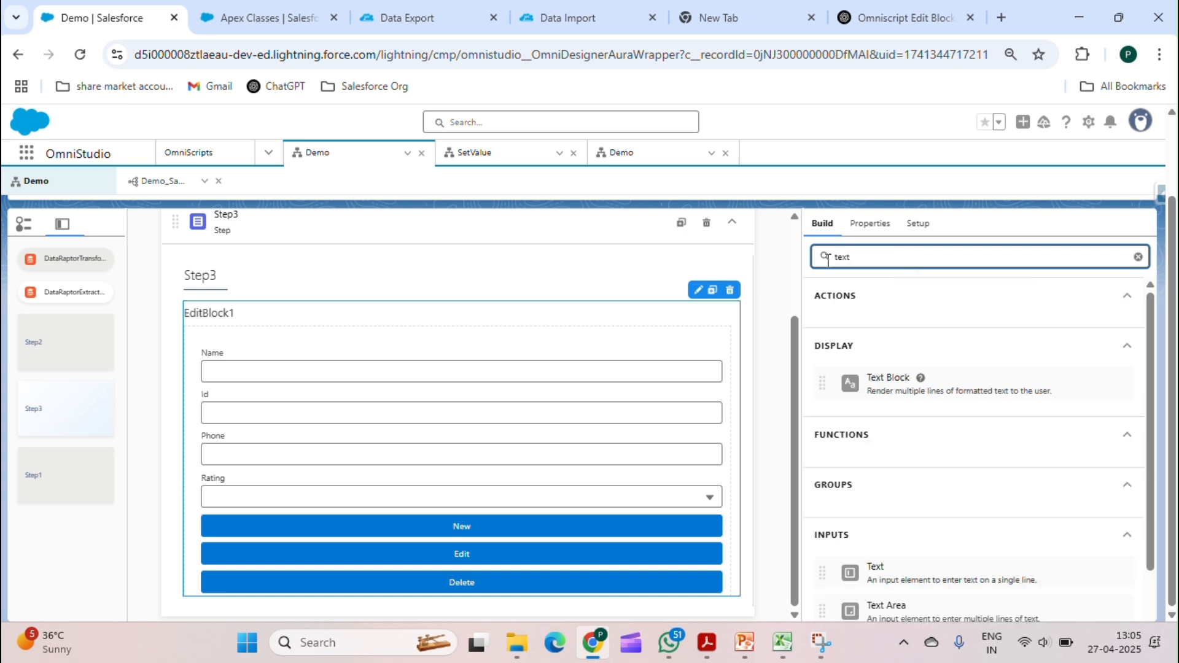
{"action": "scroll", "coordinate": [911, 462], "scroll_direction": "down", "scroll_amount": 1}
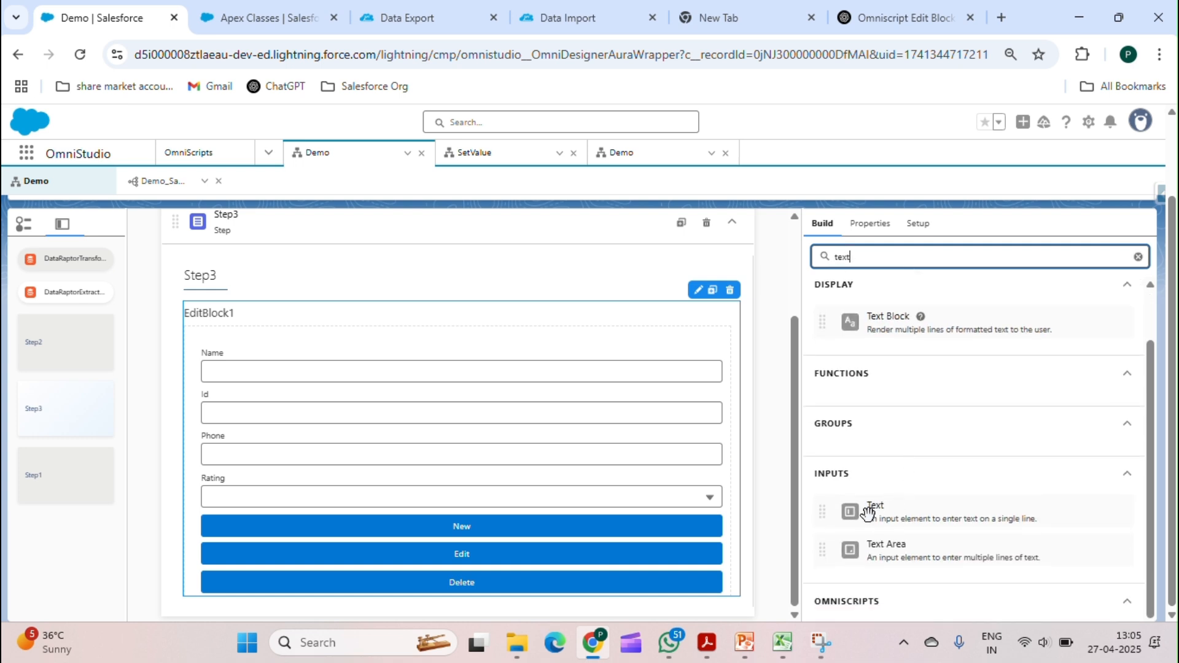
{"action": "left_click_drag", "start_coordinate": [893, 515], "coordinate": [566, 362]}
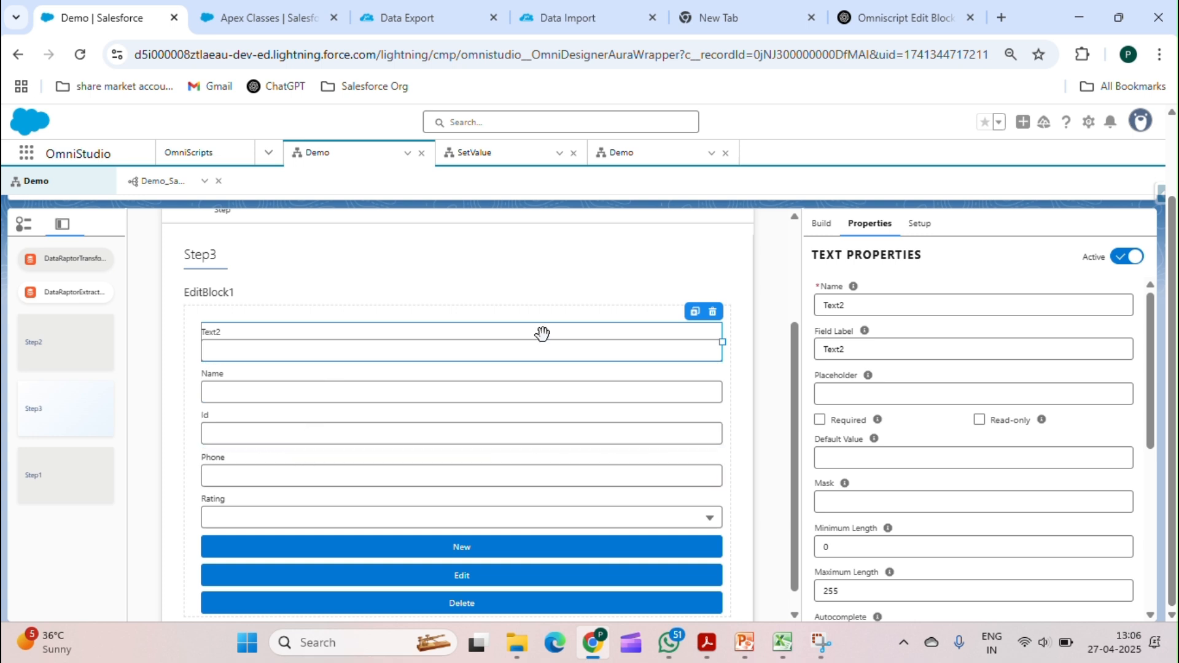
Step: Delete the newly added Text input above the Name field in EditBlock1 and confirm the deletion
{"action": "left_click", "coordinate": [713, 312]}
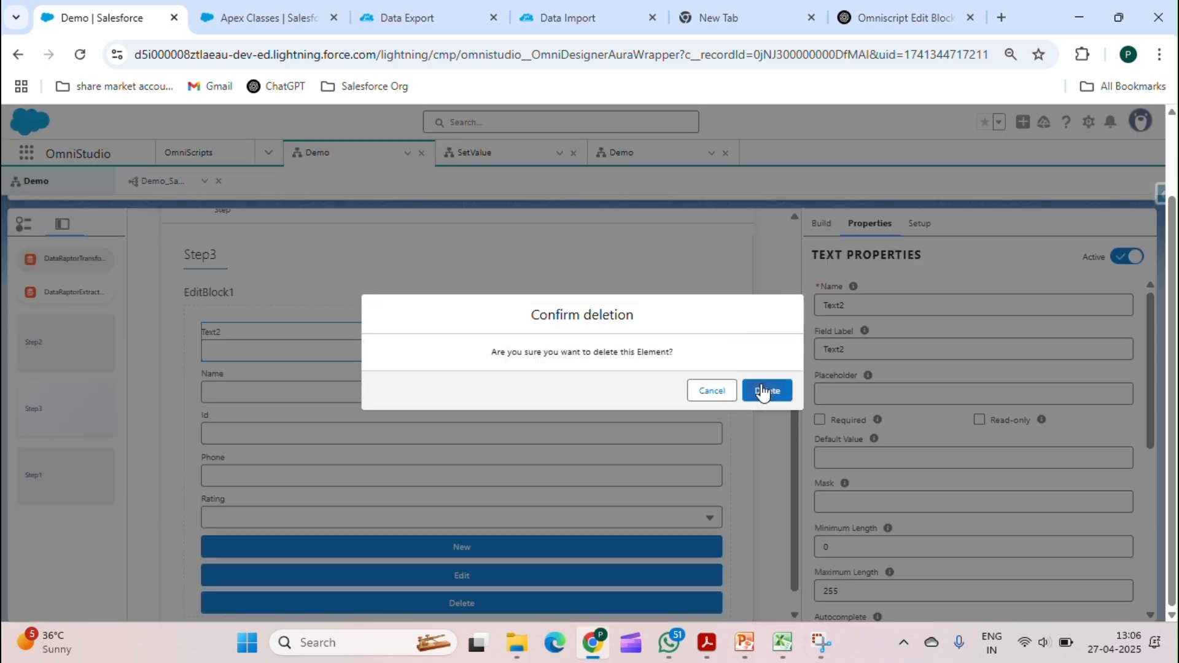
{"action": "left_click", "coordinate": [772, 400]}
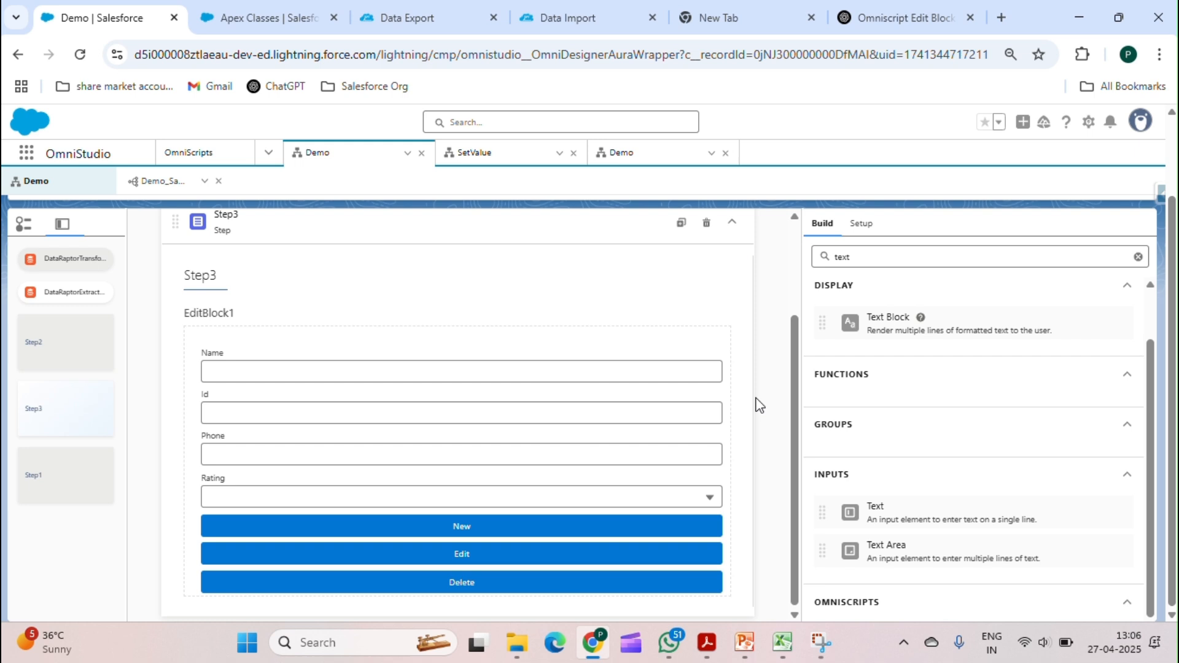
{"action": "scroll", "coordinate": [759, 405], "scroll_direction": "up", "scroll_amount": 1}
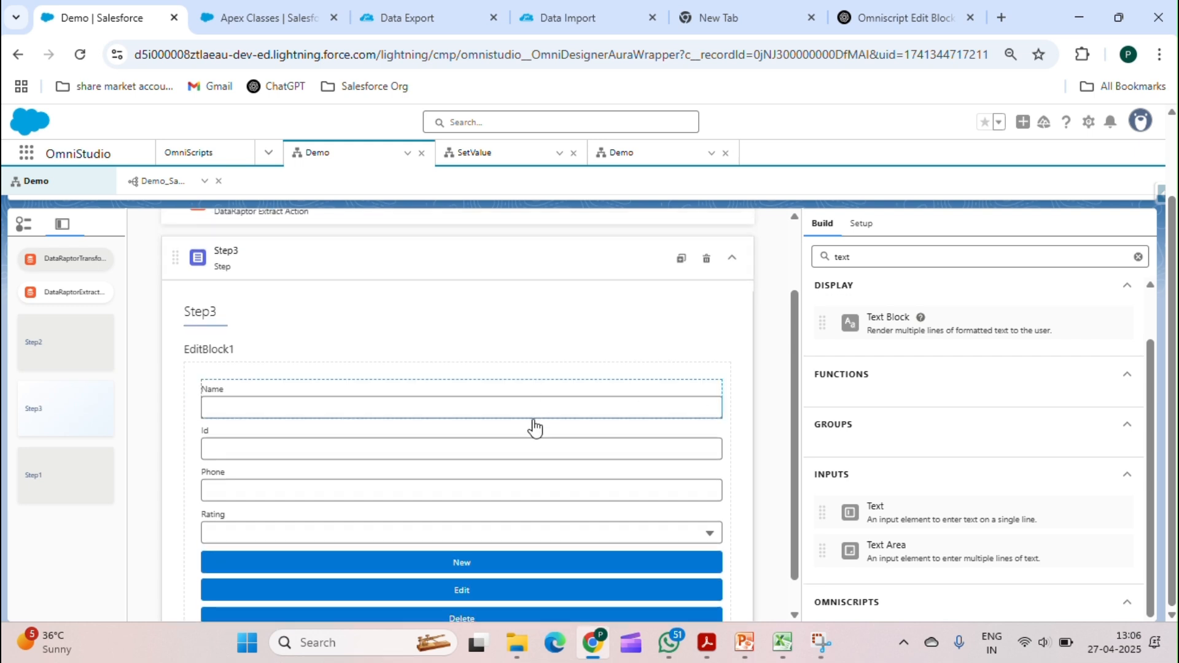
{"action": "scroll", "coordinate": [859, 353], "scroll_direction": "up", "scroll_amount": 2}
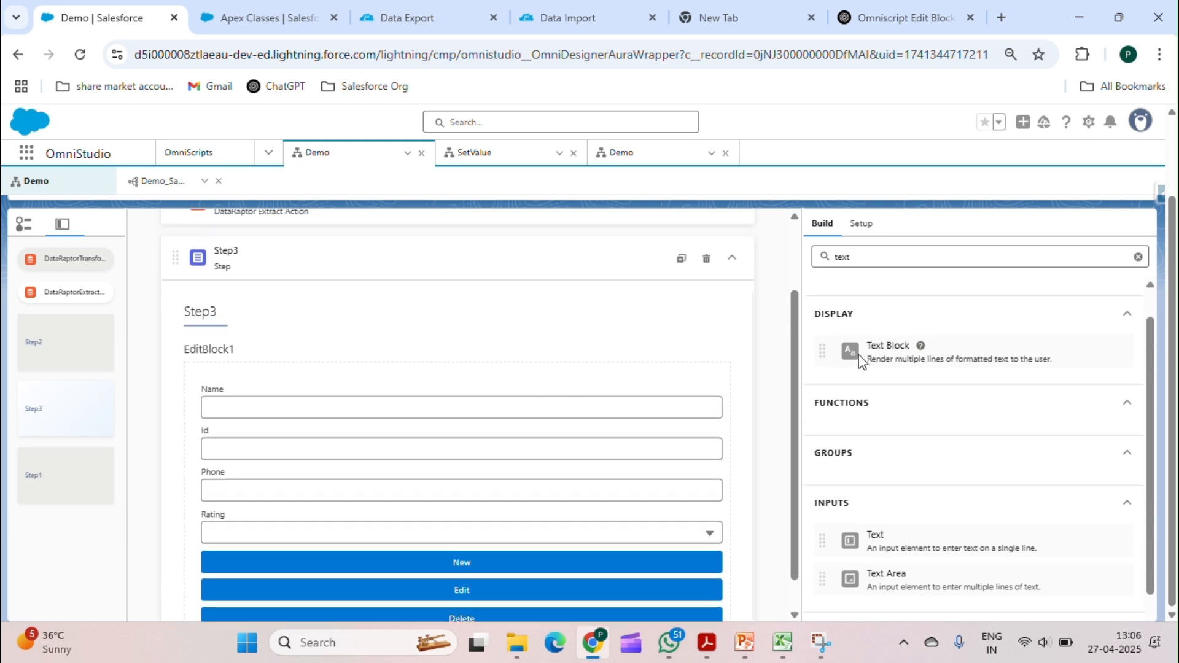
Step: Show the properties of EditBlock1 and expand the list of elements inside the edit block
{"action": "left_click", "coordinate": [618, 381]}
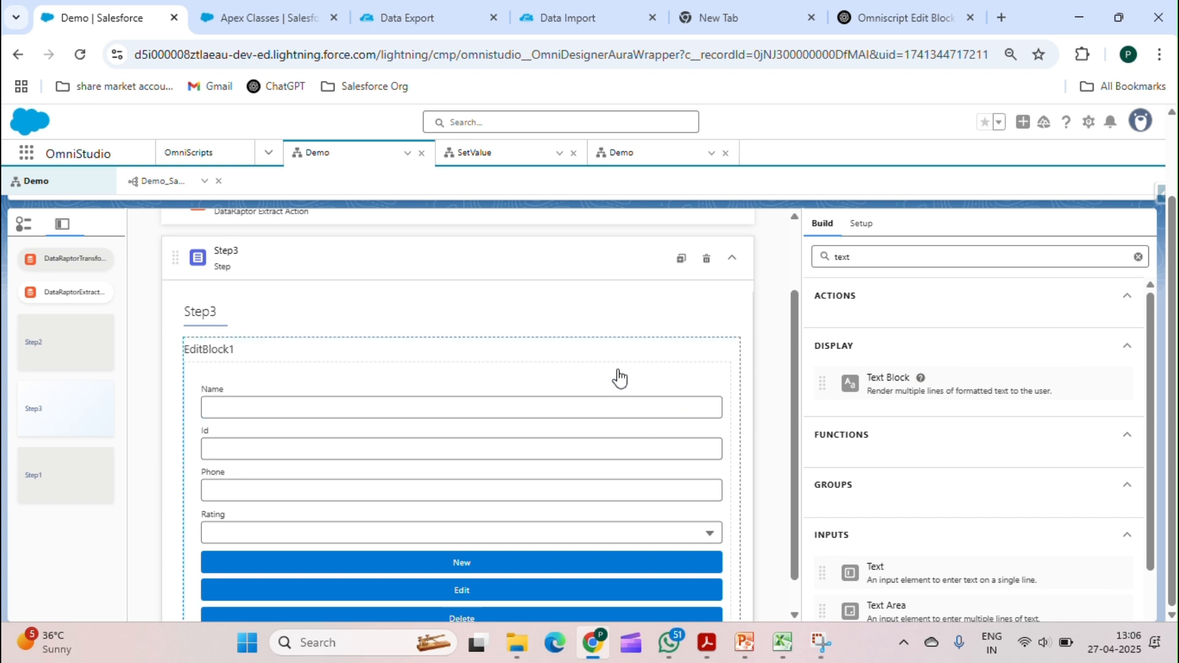
{"action": "scroll", "coordinate": [873, 430], "scroll_direction": "down", "scroll_amount": 8}
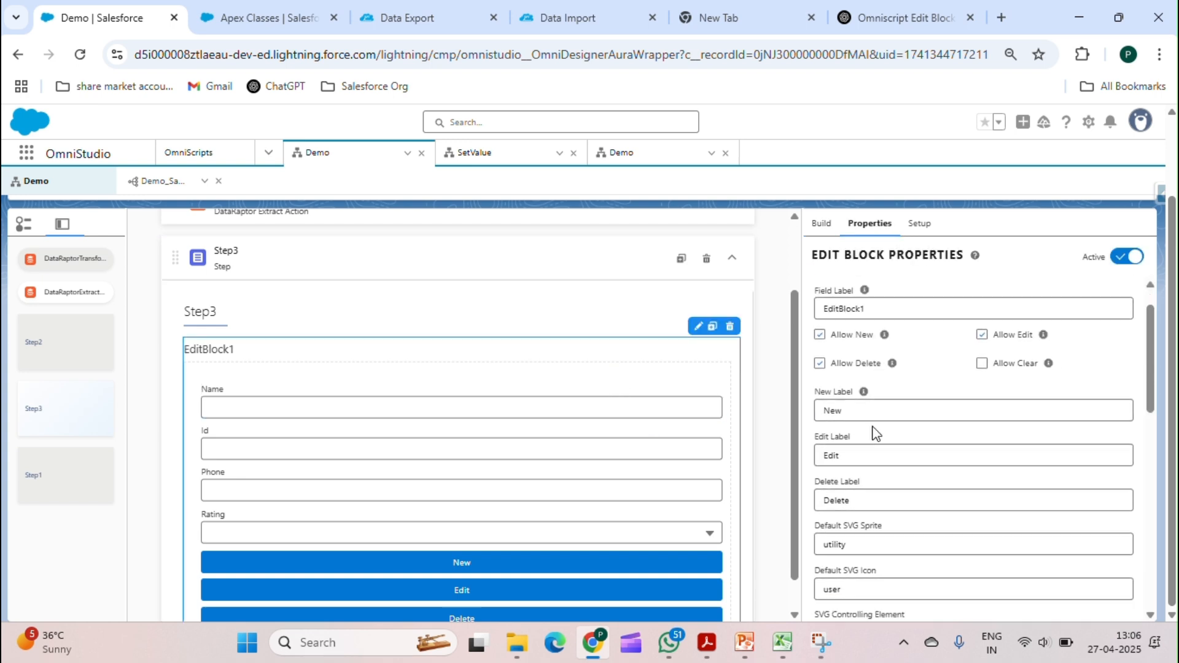
{"action": "scroll", "coordinate": [875, 433], "scroll_direction": "down", "scroll_amount": 3}
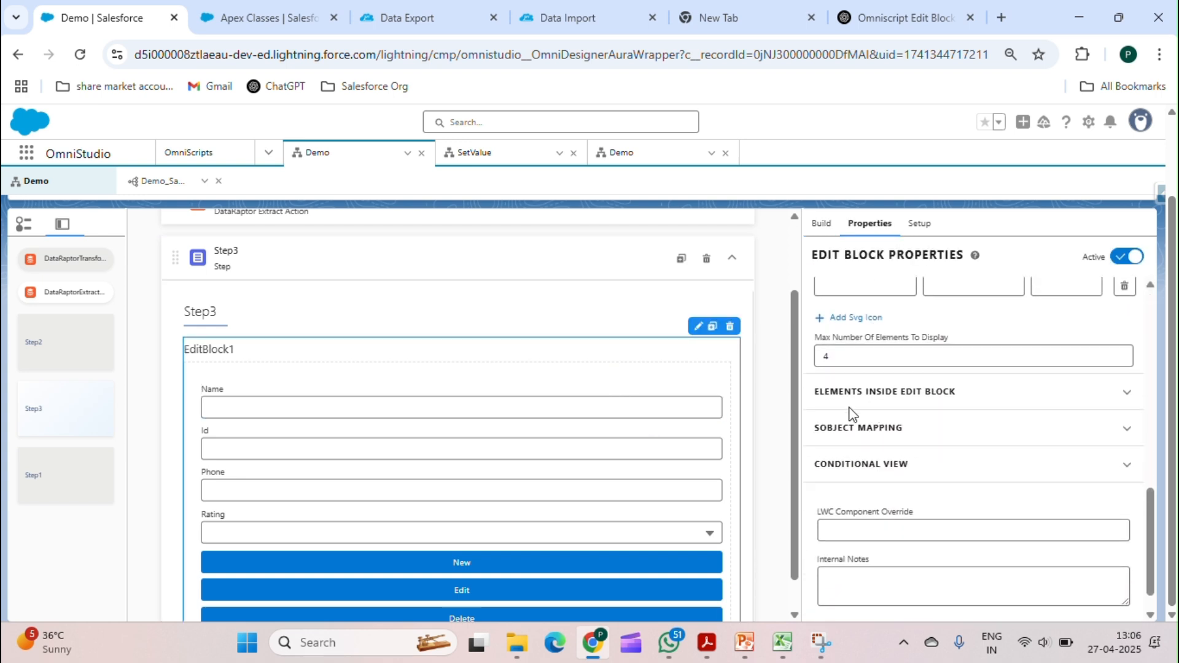
{"action": "left_click", "coordinate": [893, 399]}
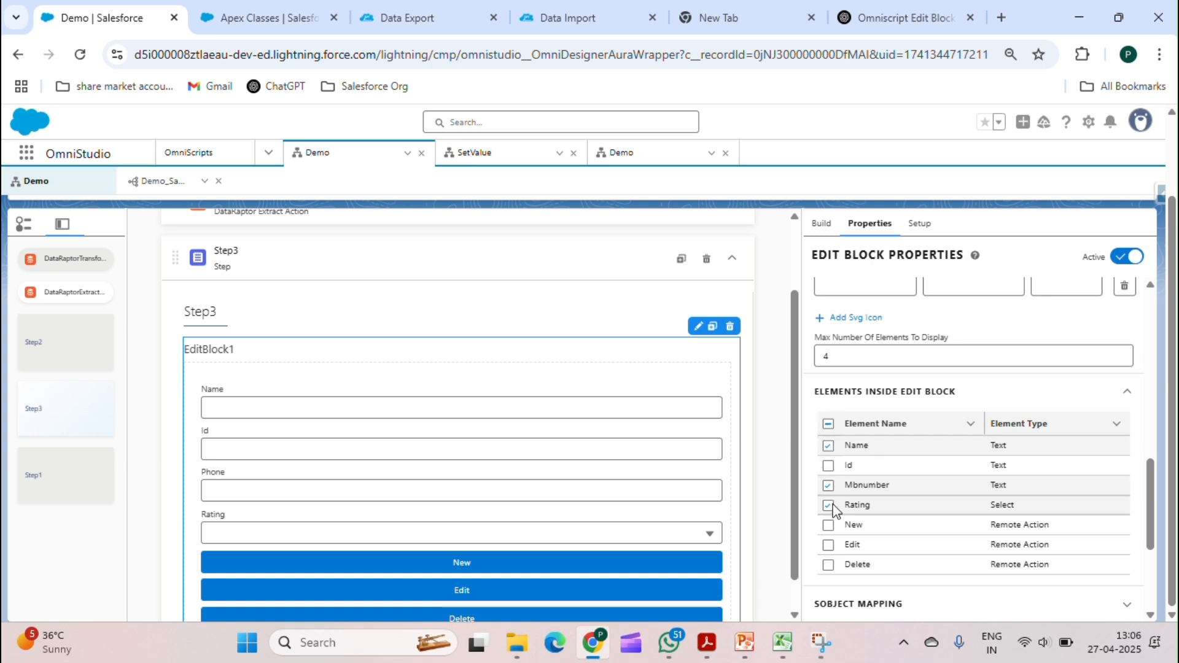
{"action": "scroll", "coordinate": [850, 471], "scroll_direction": "down", "scroll_amount": 2}
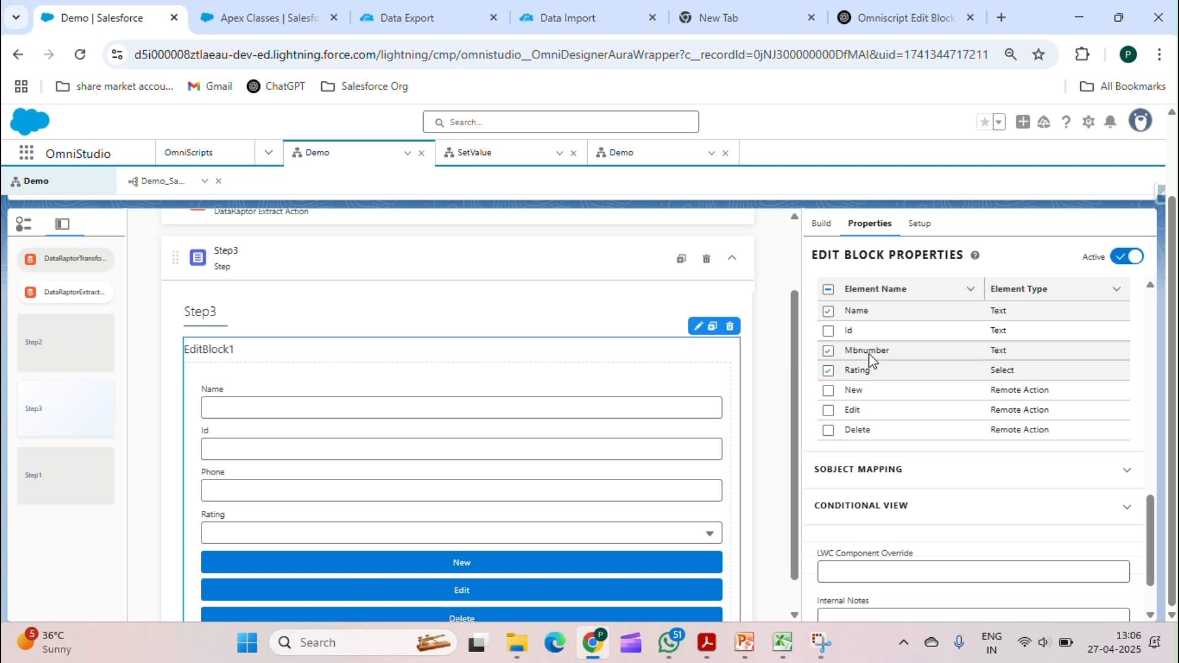
Step: Expand EditBlock1's SObject mapping to review the selected SObject and its field mappings
{"action": "scroll", "coordinate": [870, 356], "scroll_direction": "down", "scroll_amount": 3}
{"action": "left_click", "coordinate": [857, 397]}
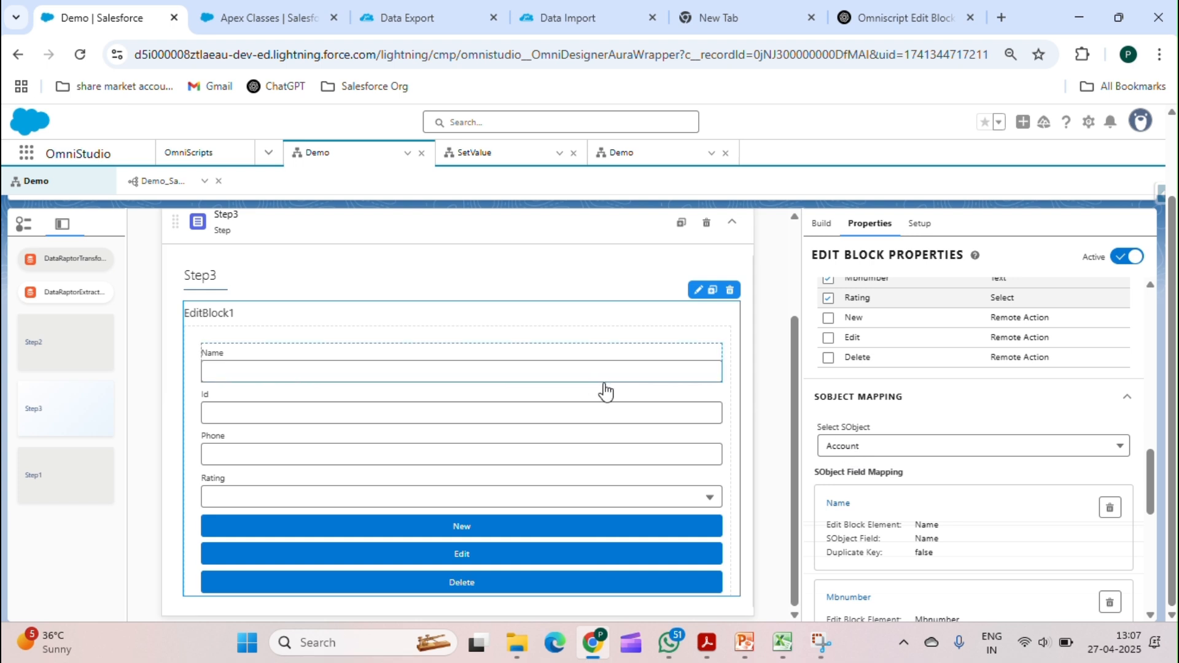
{"action": "scroll", "coordinate": [881, 425], "scroll_direction": "down", "scroll_amount": 1}
{"action": "scroll", "coordinate": [881, 425], "scroll_direction": "down", "scroll_amount": 1}
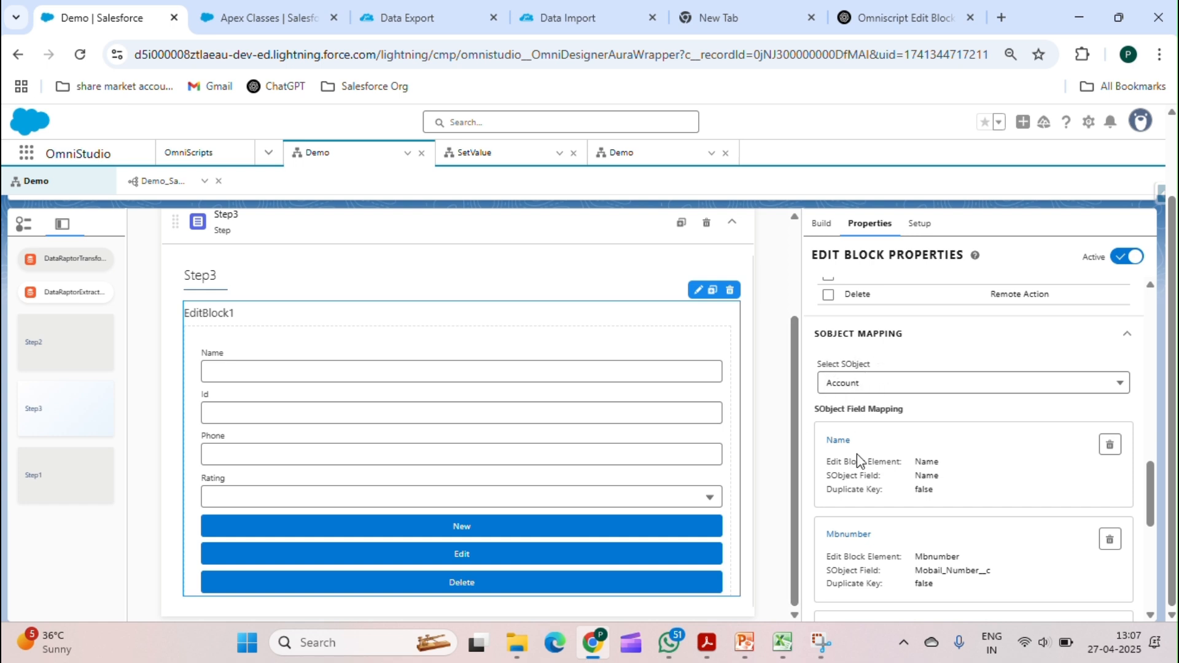
Step: Show the properties of the Name text field in EditBlock1 and review its element name and remaining settings
{"action": "left_click", "coordinate": [469, 370]}
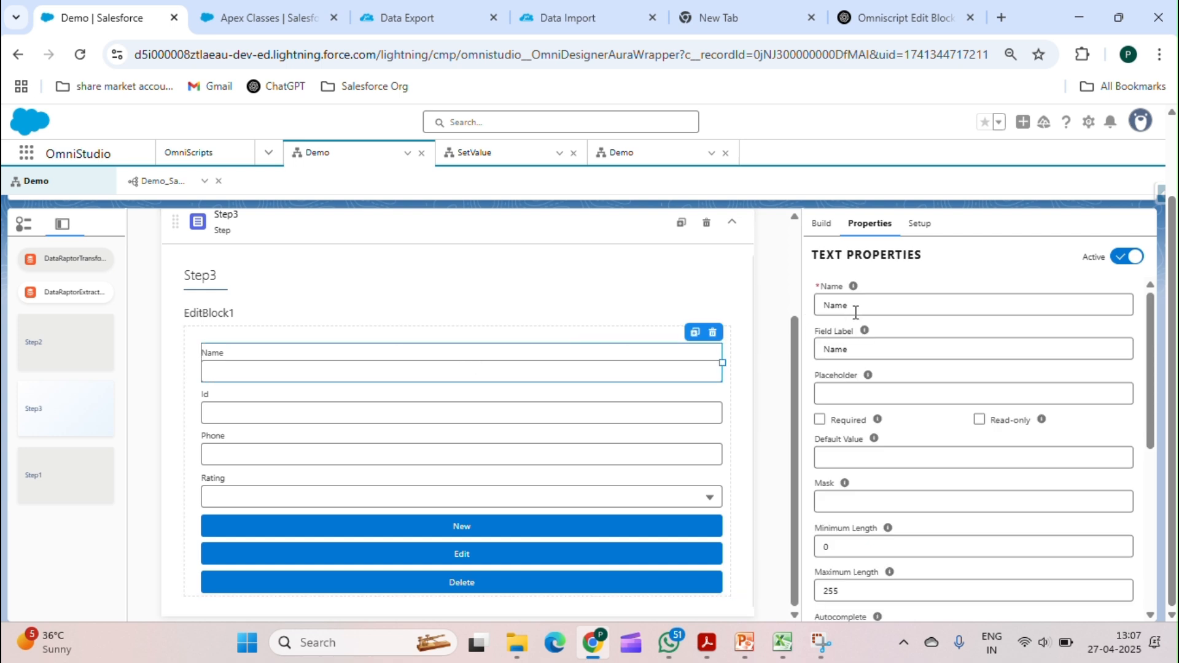
{"action": "left_click_drag", "start_coordinate": [853, 306], "coordinate": [821, 314]}
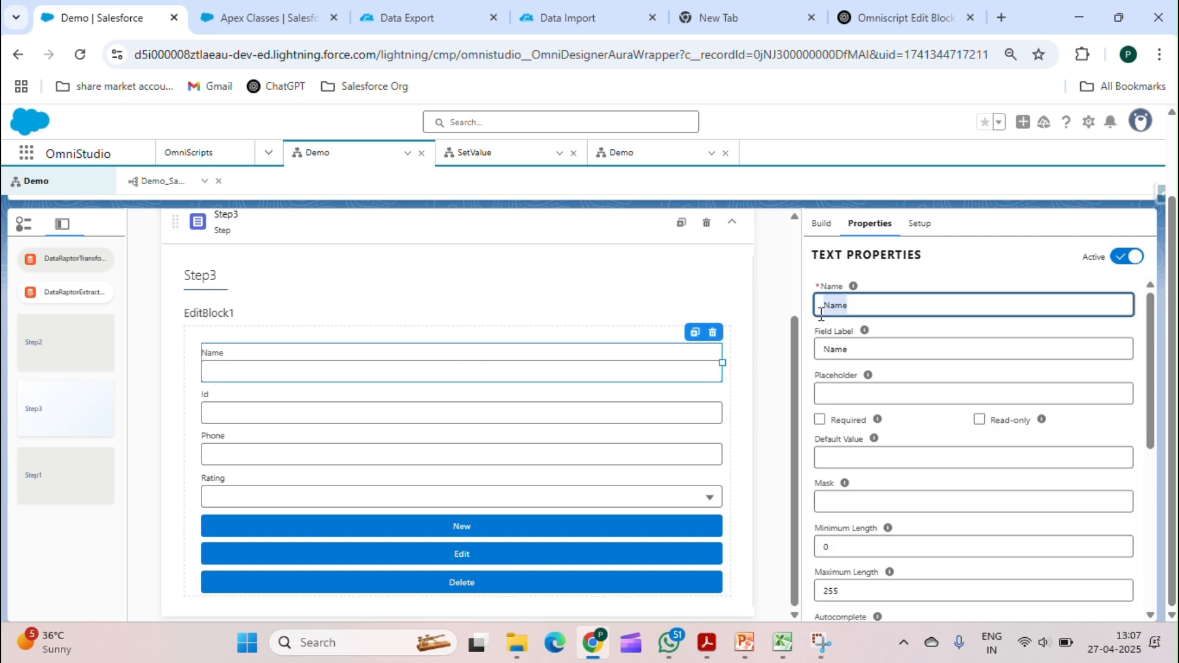
{"action": "left_click", "coordinate": [579, 377]}
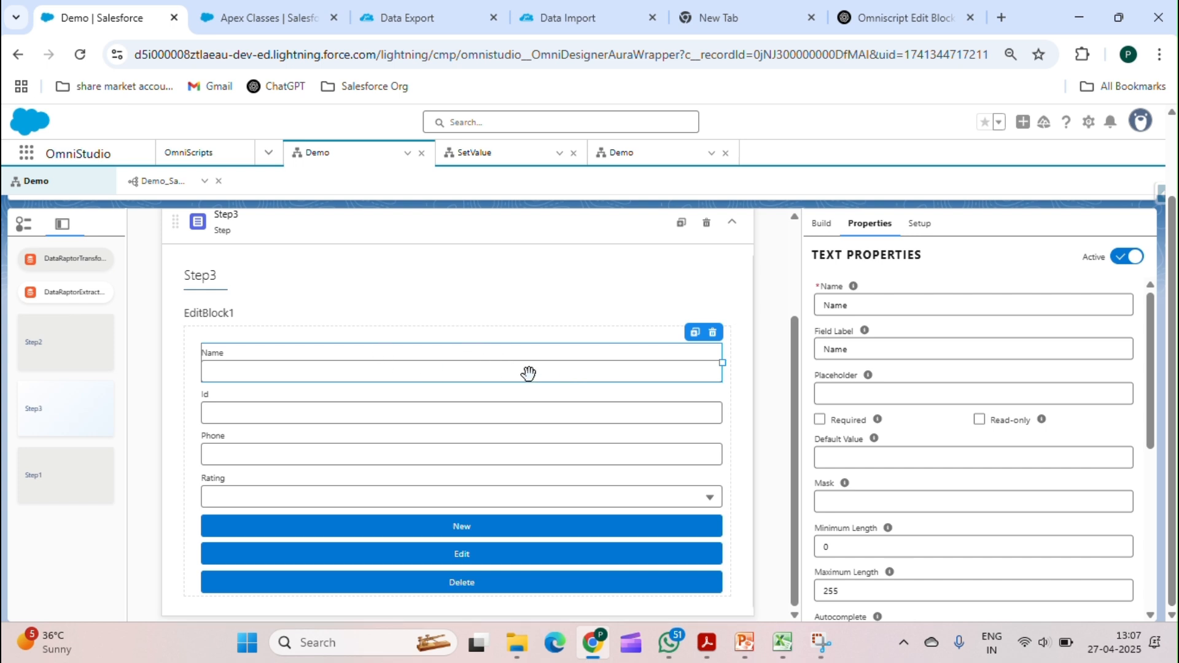
{"action": "scroll", "coordinate": [850, 434], "scroll_direction": "down", "scroll_amount": 5}
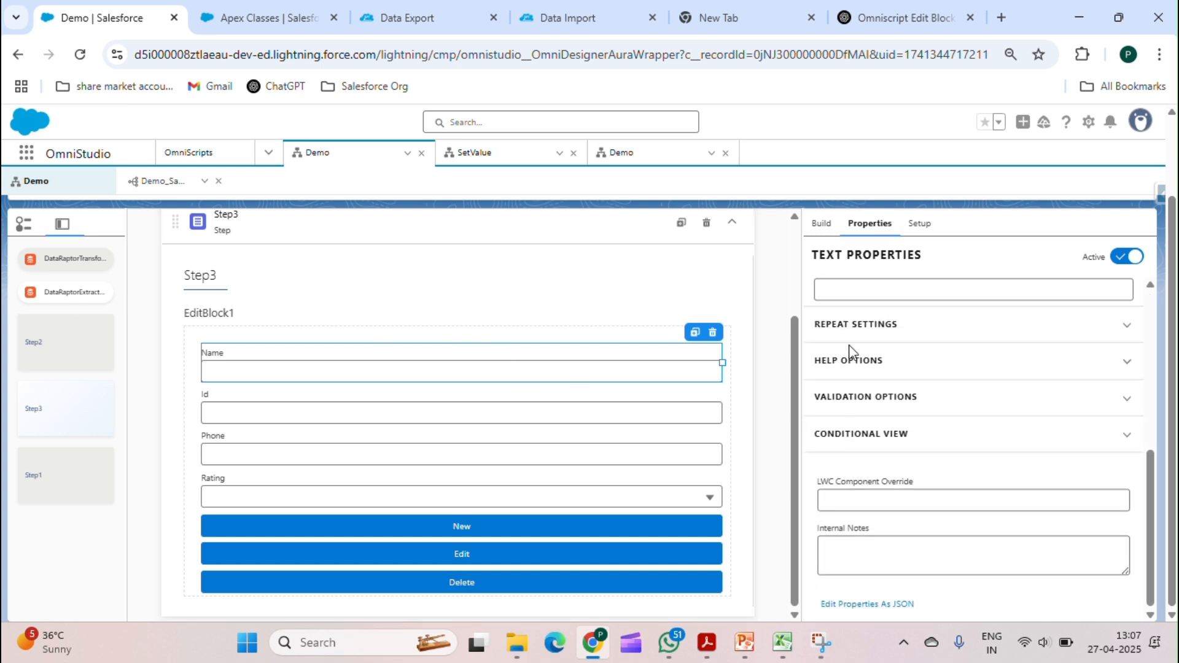
Step: Return to EditBlock1's properties and expand its SObject mapping again
{"action": "left_click", "coordinate": [633, 315]}
{"action": "scroll", "coordinate": [878, 402], "scroll_direction": "down", "scroll_amount": 4}
{"action": "scroll", "coordinate": [878, 402], "scroll_direction": "down", "scroll_amount": 5}
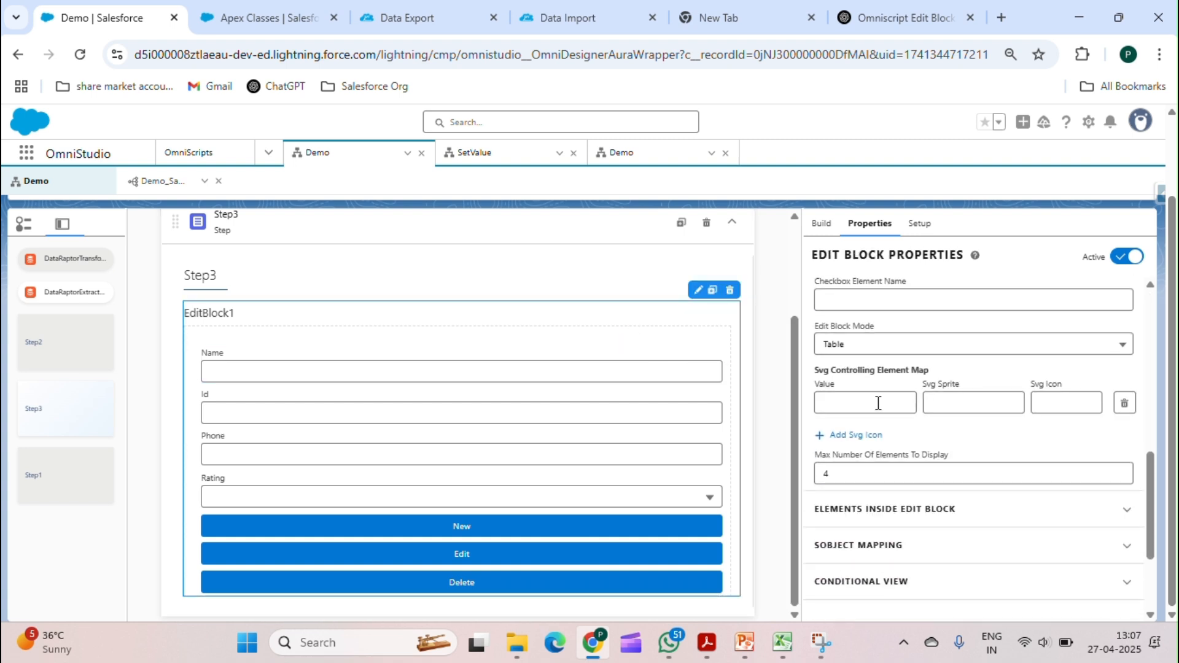
{"action": "left_click", "coordinate": [850, 404]}
{"action": "scroll", "coordinate": [849, 405], "scroll_direction": "down", "scroll_amount": 3}
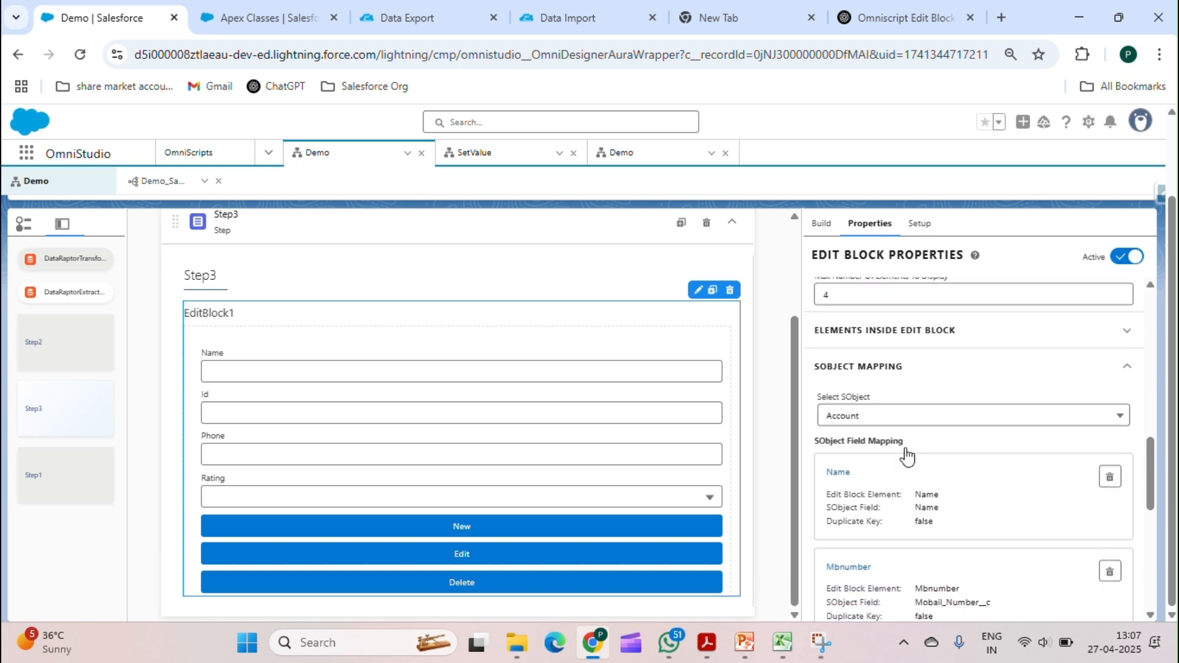
Step: Open the Name field mapping, view the available SObject fields and edit block elements, and close it without saving
{"action": "left_click", "coordinate": [837, 375]}
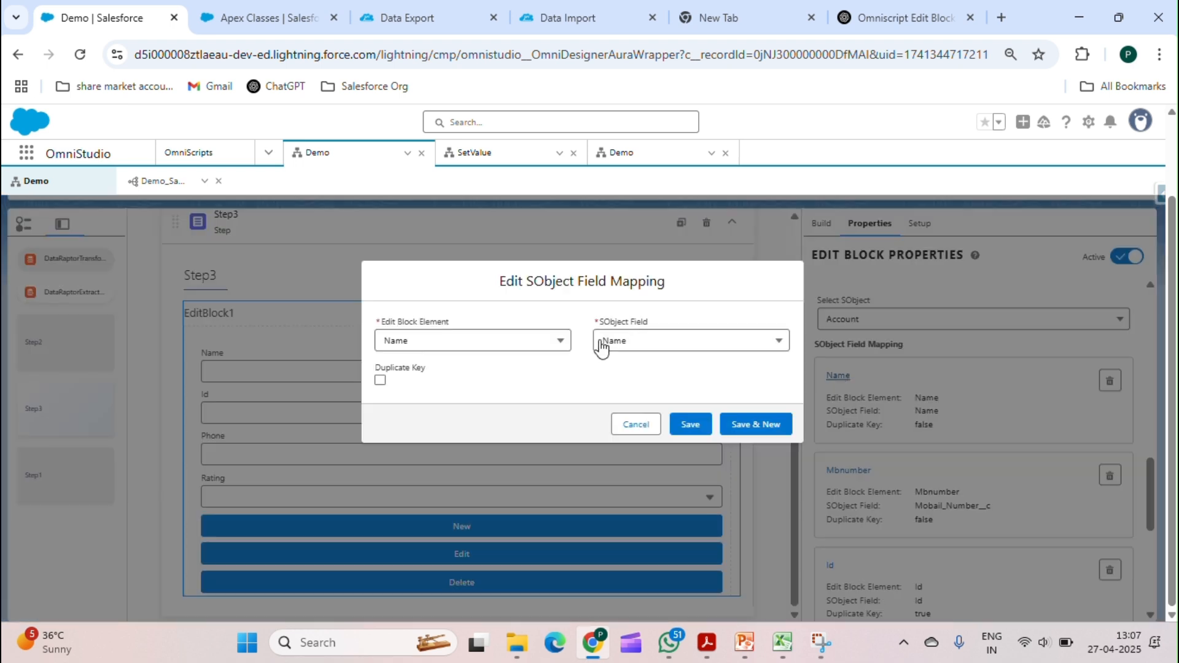
{"action": "left_click", "coordinate": [640, 341]}
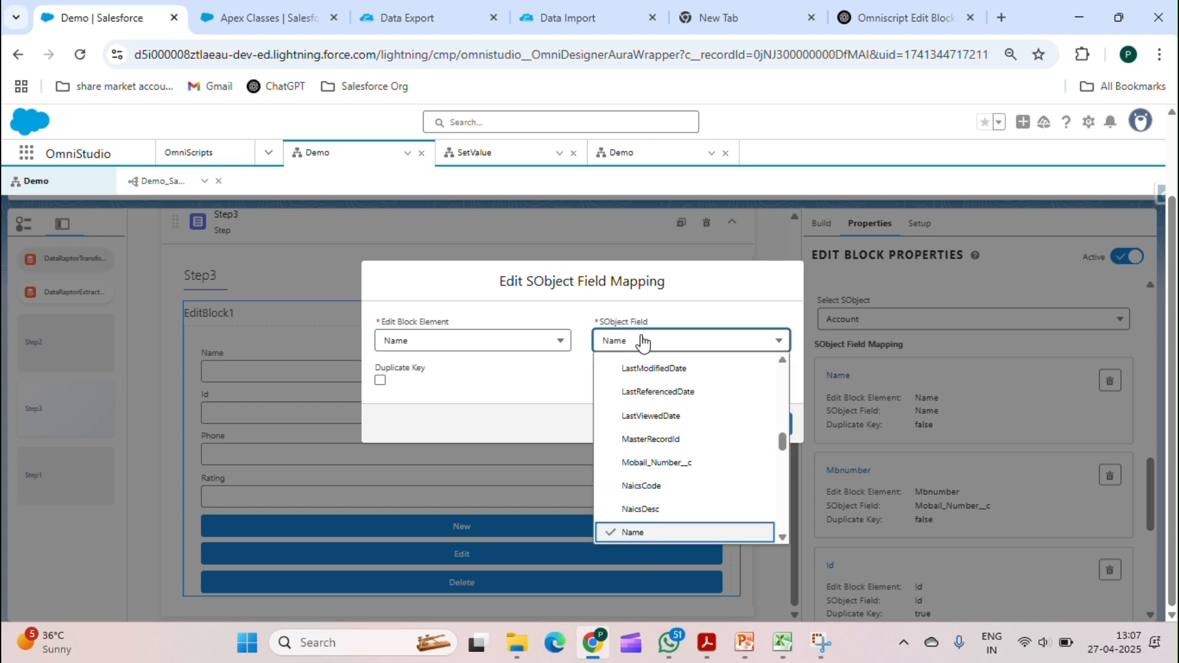
{"action": "left_click", "coordinate": [640, 341]}
{"action": "left_click", "coordinate": [455, 343]}
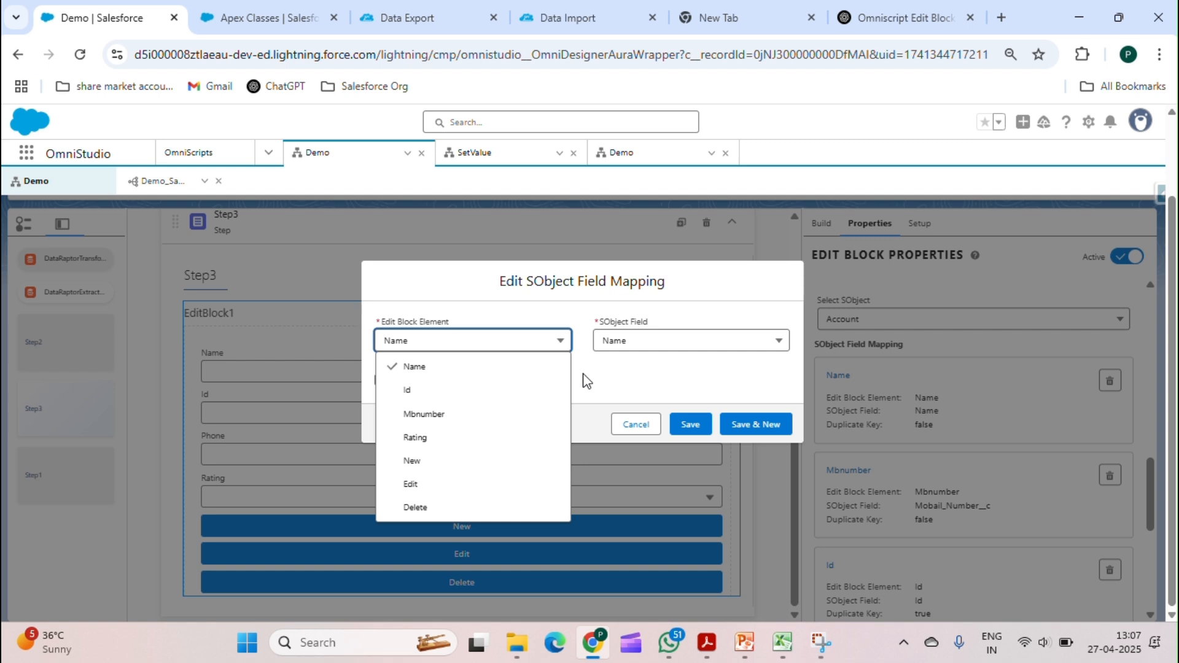
{"action": "left_click", "coordinate": [612, 377]}
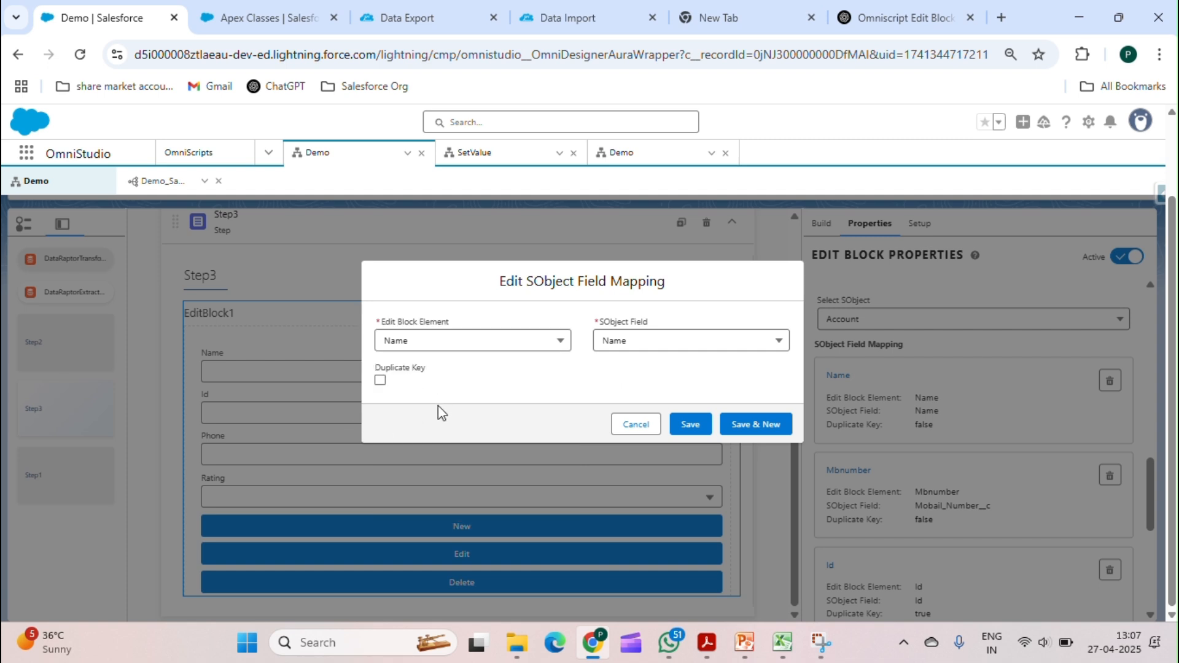
{"action": "left_click", "coordinate": [633, 428]}
Step: Open the Id field mapping to check its Duplicate Key option, and close it without saving
{"action": "scroll", "coordinate": [838, 433], "scroll_direction": "down", "scroll_amount": 3}
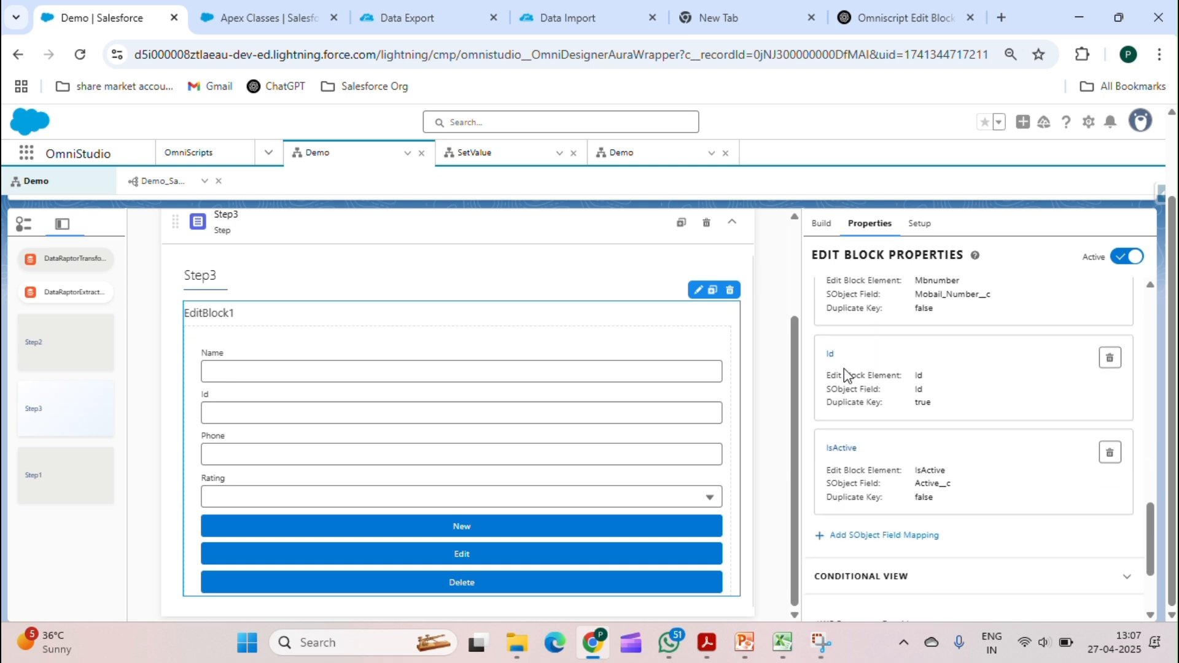
{"action": "left_click", "coordinate": [829, 354]}
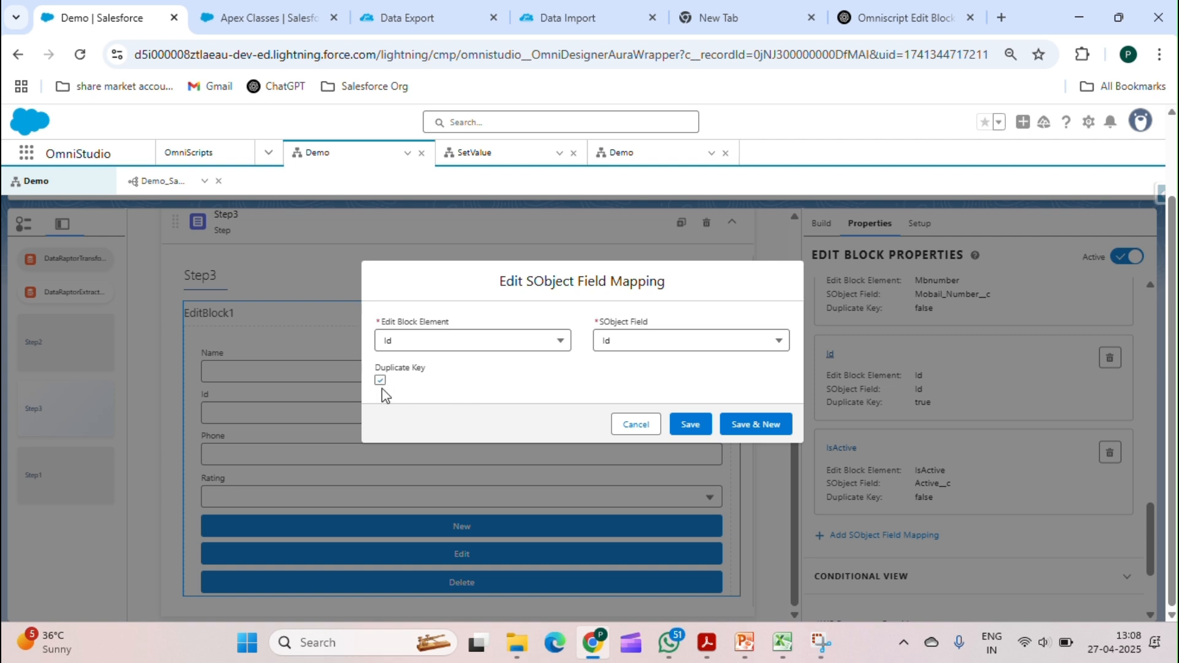
{"action": "left_click", "coordinate": [622, 428]}
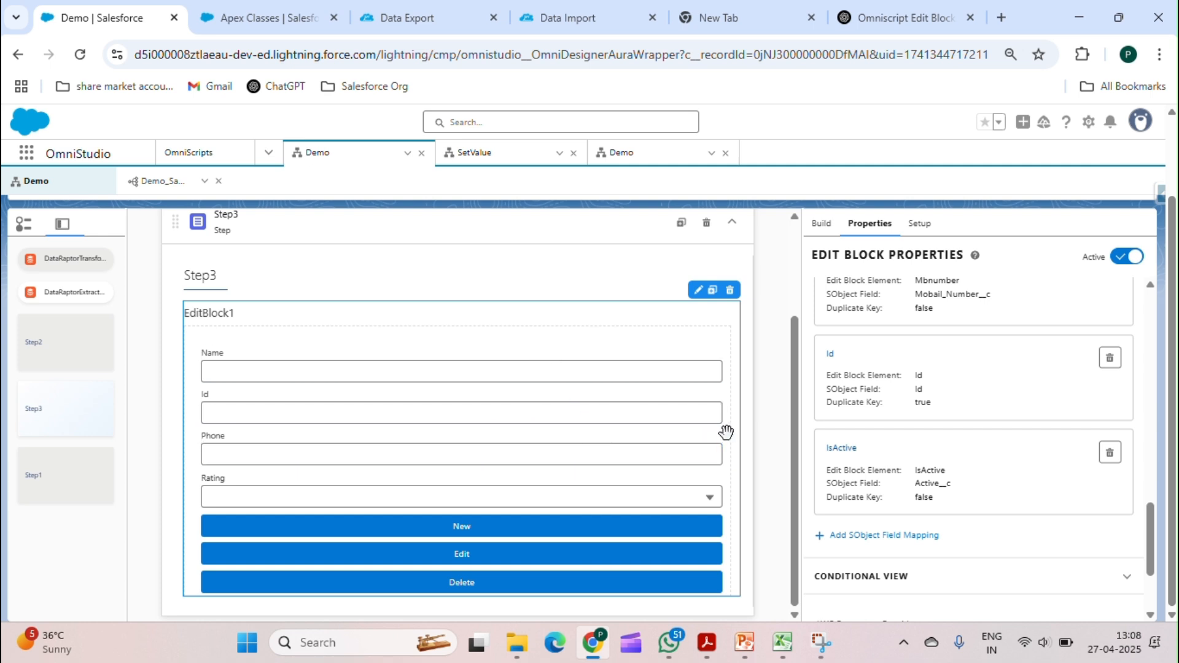
Step: Review all SObject field mappings of EditBlock1 from Name to IsActive and collapse the SObject mapping section
{"action": "scroll", "coordinate": [934, 403], "scroll_direction": "up", "scroll_amount": 2}
{"action": "scroll", "coordinate": [919, 370], "scroll_direction": "up", "scroll_amount": 4}
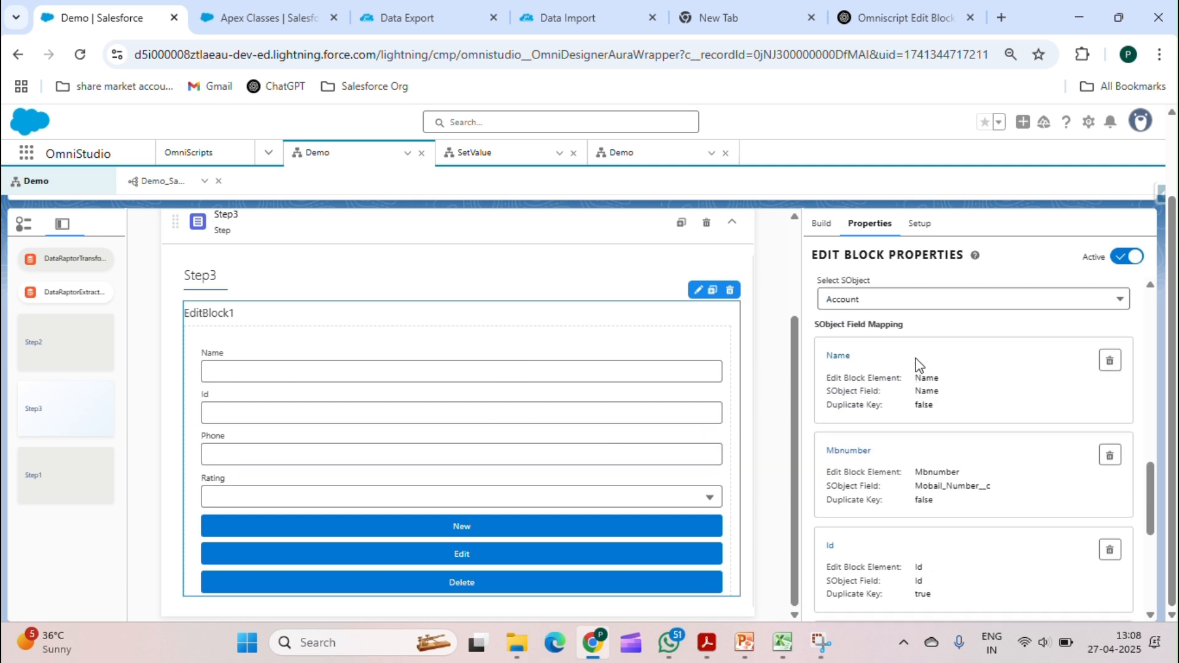
{"action": "scroll", "coordinate": [919, 370], "scroll_direction": "down", "scroll_amount": 2}
{"action": "scroll", "coordinate": [915, 412], "scroll_direction": "down", "scroll_amount": 5}
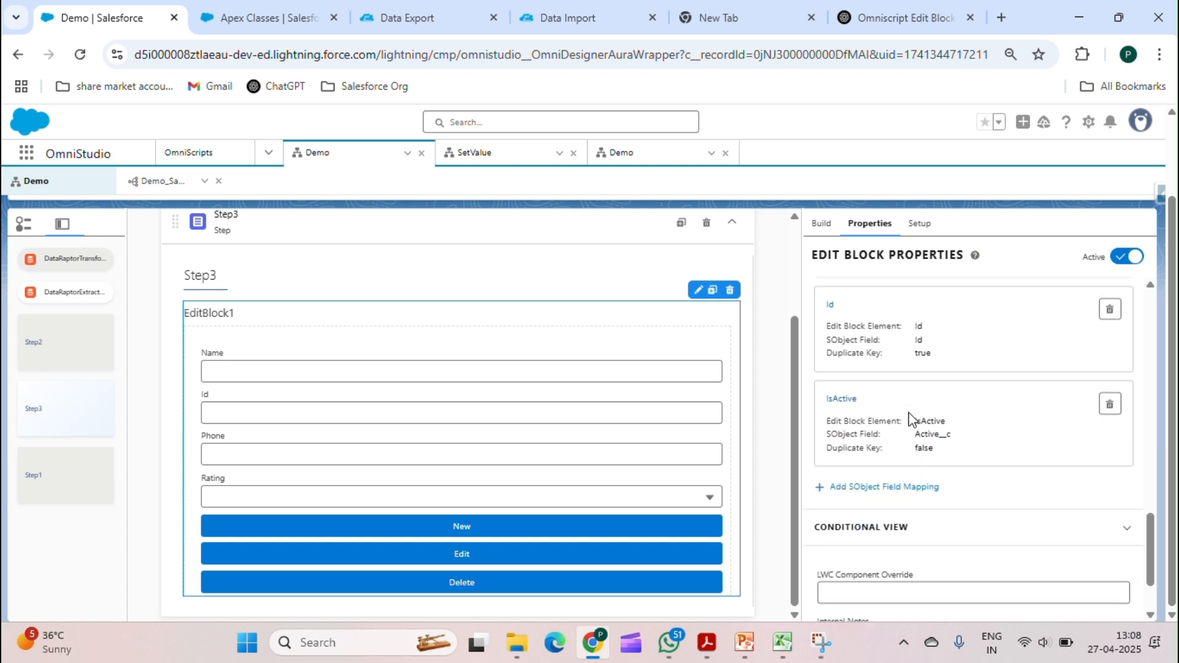
{"action": "scroll", "coordinate": [913, 419], "scroll_direction": "up", "scroll_amount": 3}
{"action": "scroll", "coordinate": [983, 381], "scroll_direction": "up", "scroll_amount": 5}
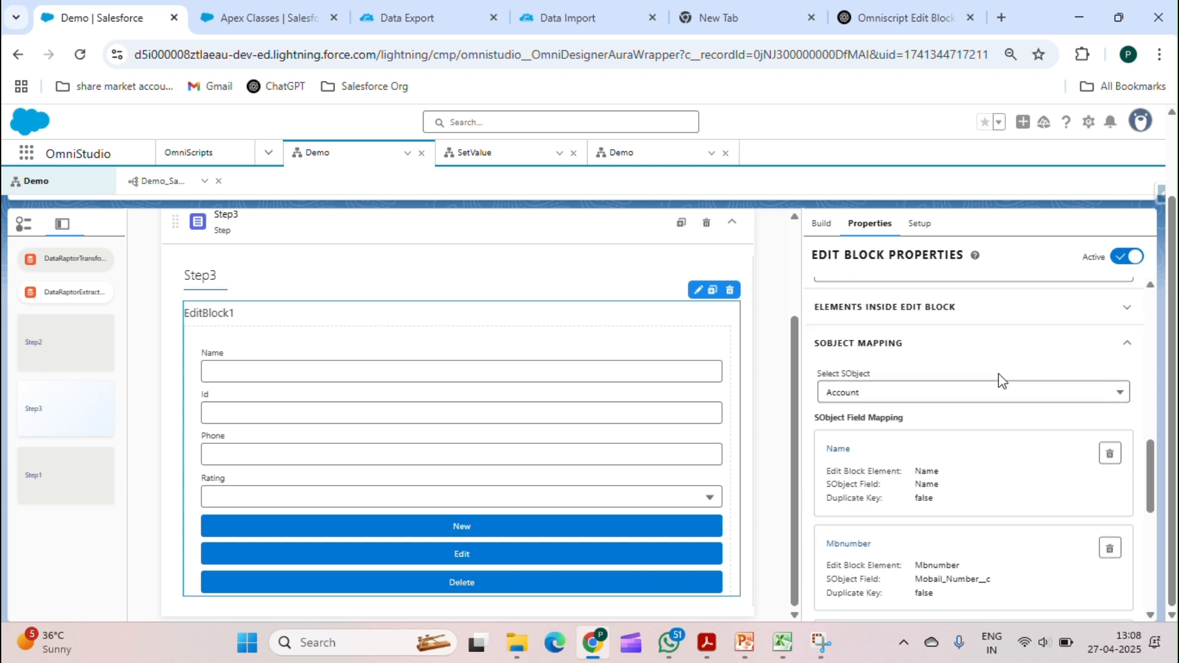
{"action": "left_click", "coordinate": [1127, 390]}
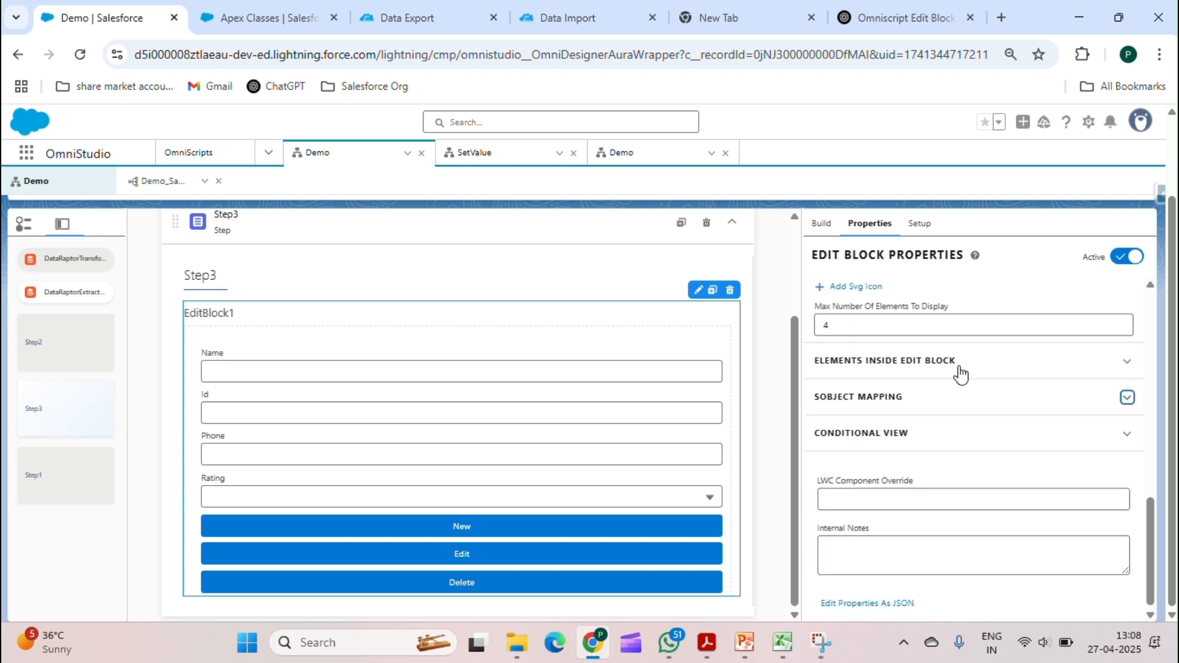
{"action": "scroll", "coordinate": [958, 373], "scroll_direction": "up", "scroll_amount": 2}
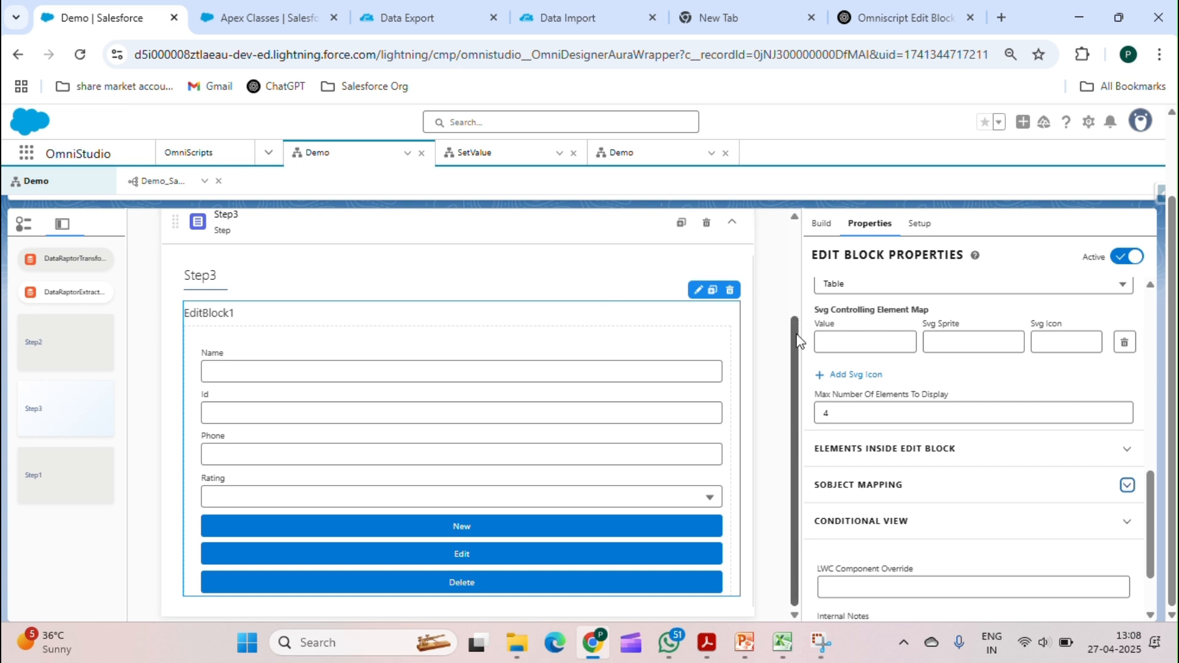
{"action": "left_click_drag", "start_coordinate": [801, 341], "coordinate": [777, 336]}
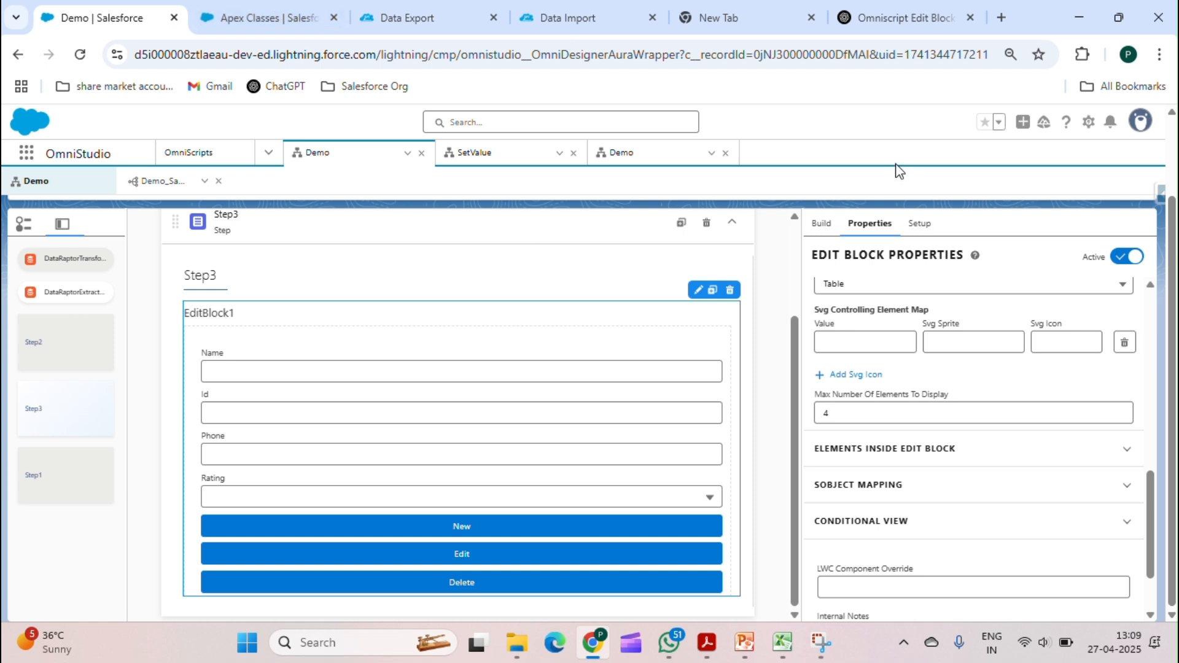
Step: Open Salesforce Setup, search it for "ape" and open the Apex Classes page
{"action": "left_click", "coordinate": [1085, 124]}
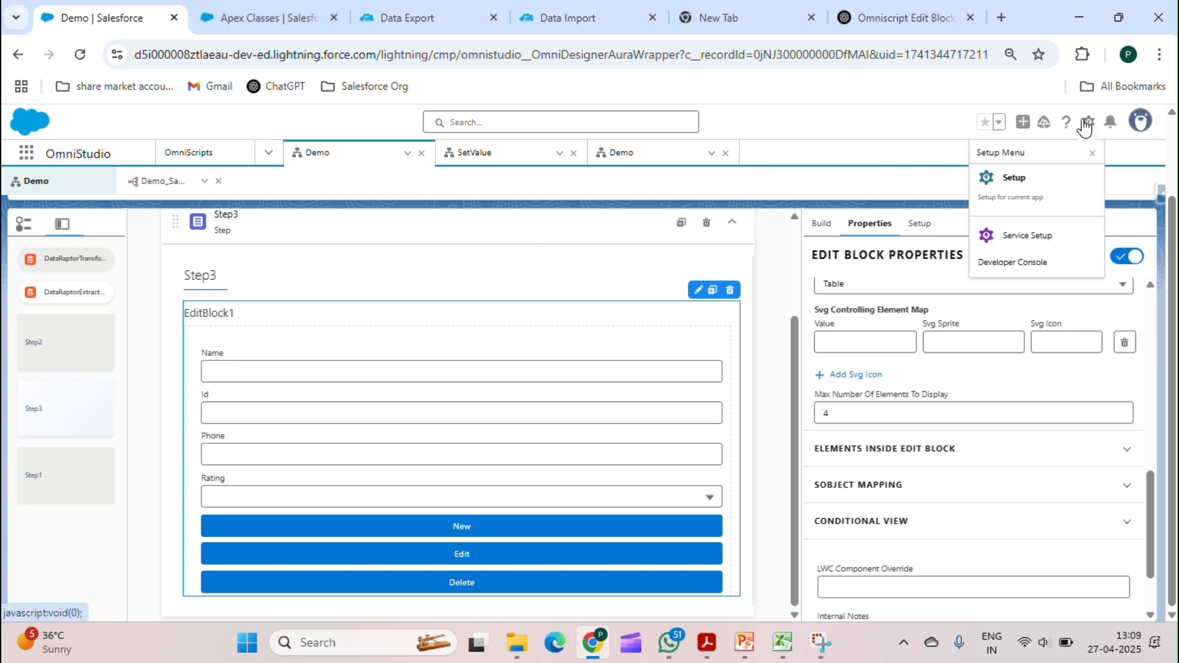
{"action": "left_click", "coordinate": [1005, 169]}
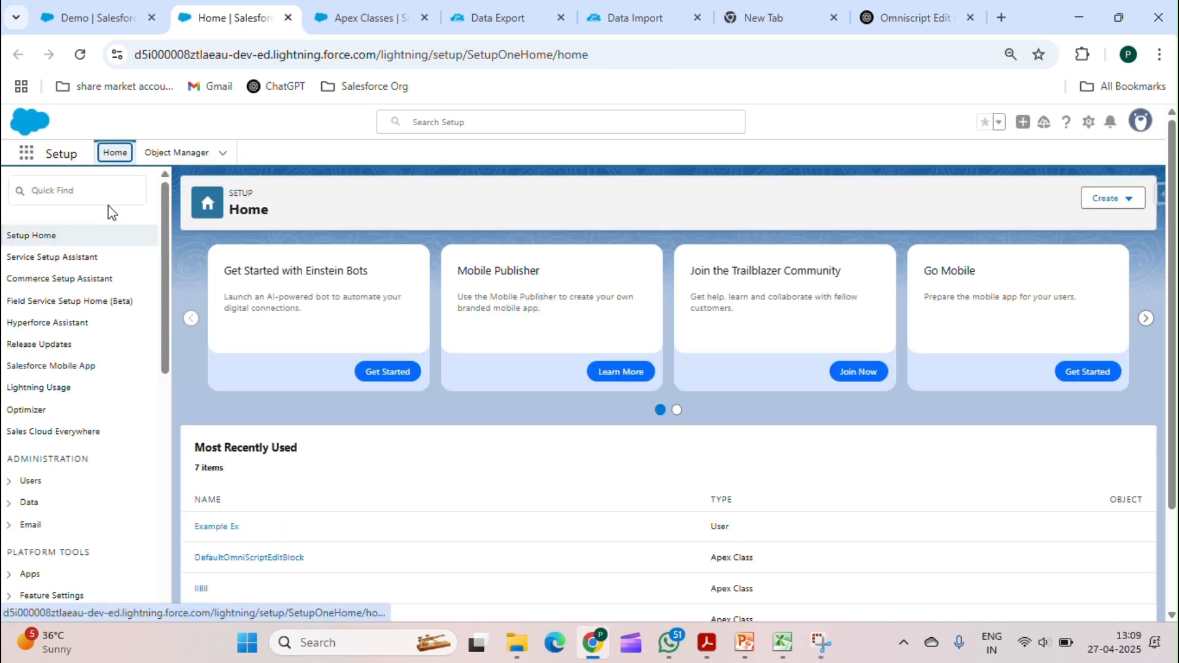
{"action": "left_click", "coordinate": [104, 192]}
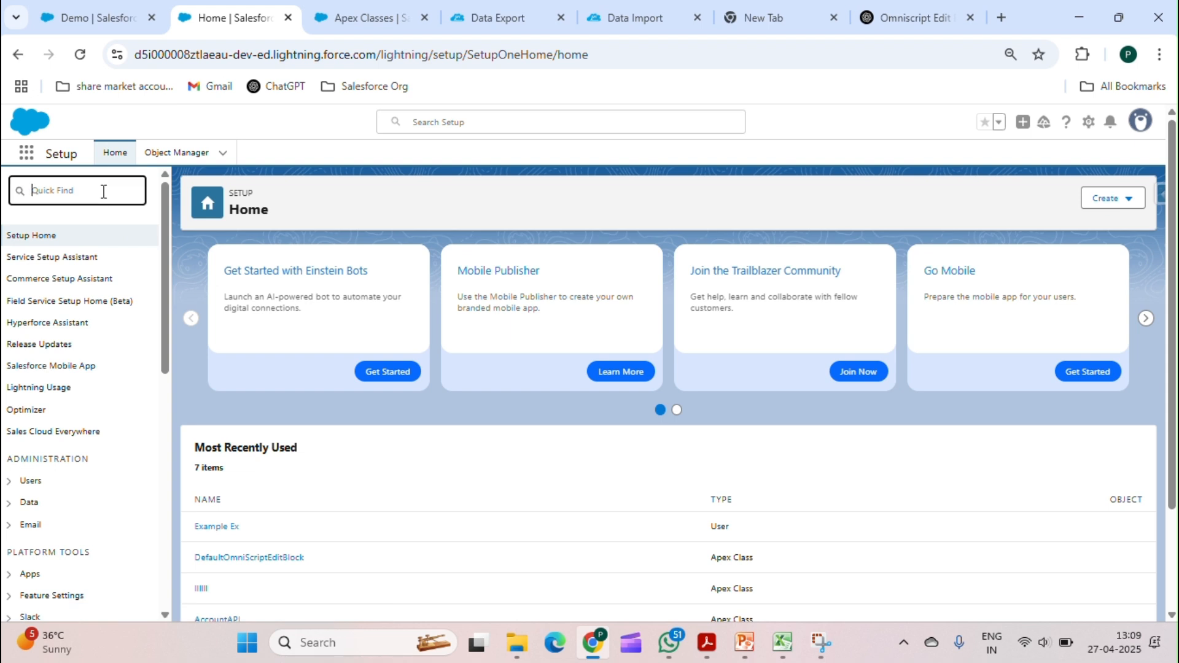
{"action": "type", "text": "ape"}
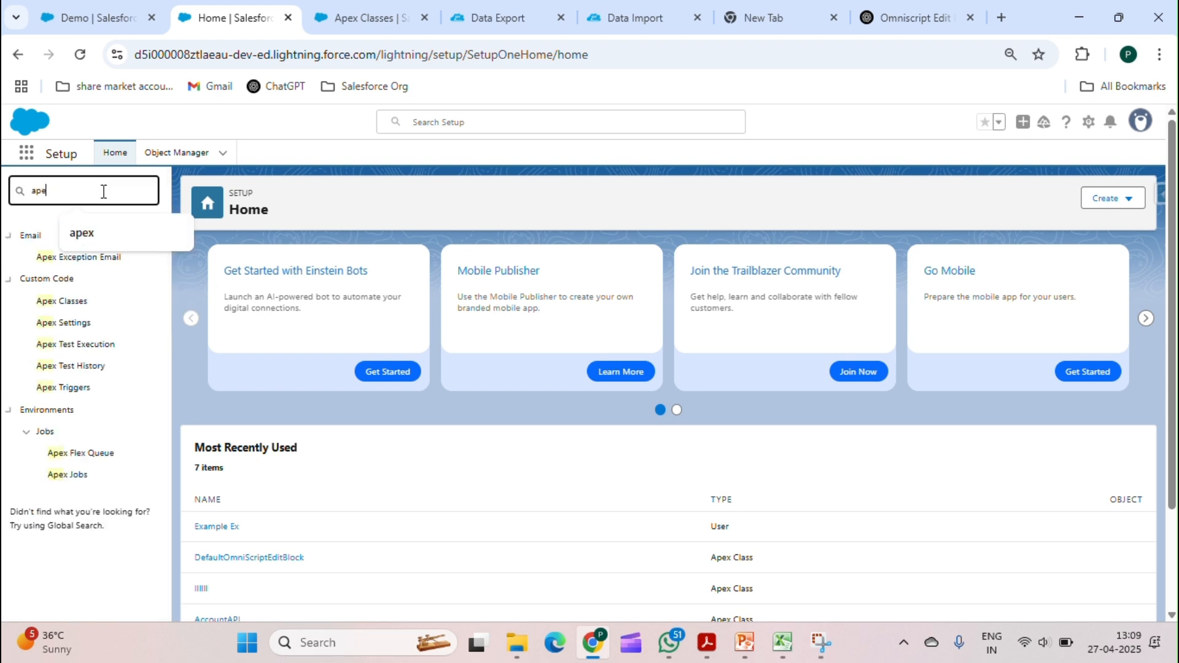
{"action": "left_click", "coordinate": [77, 301]}
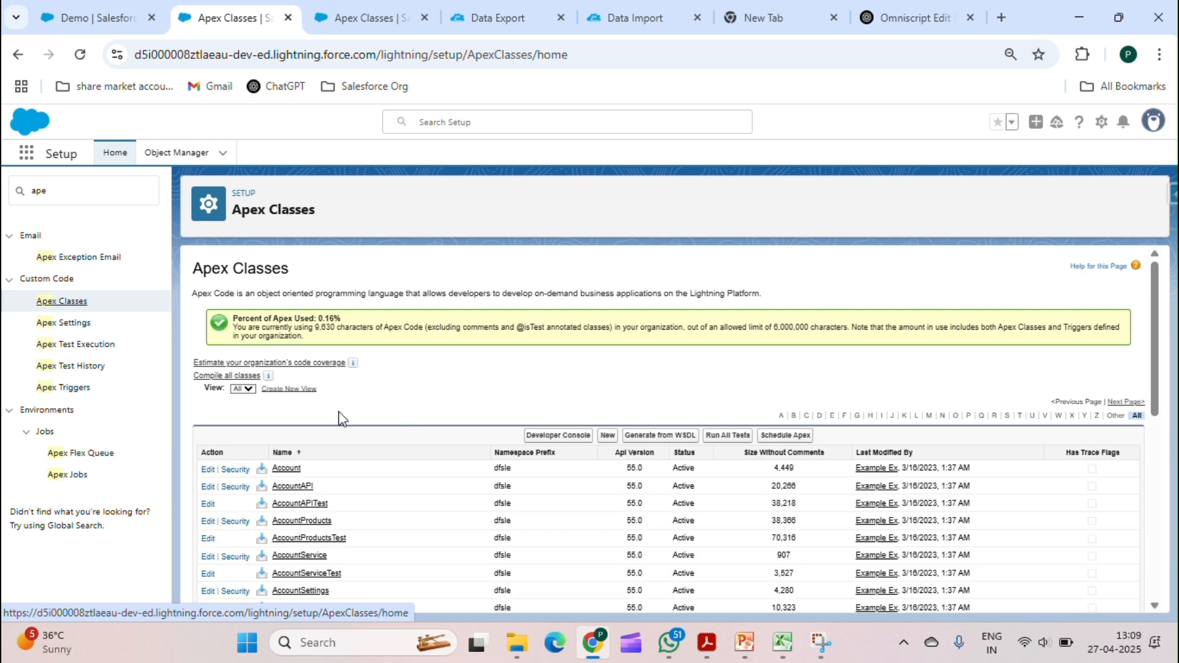
Step: Filter the Apex classes to names starting with D and open the DefaultOmniScriptEditBlock class from the second page of results
{"action": "scroll", "coordinate": [534, 413], "scroll_direction": "down", "scroll_amount": 2}
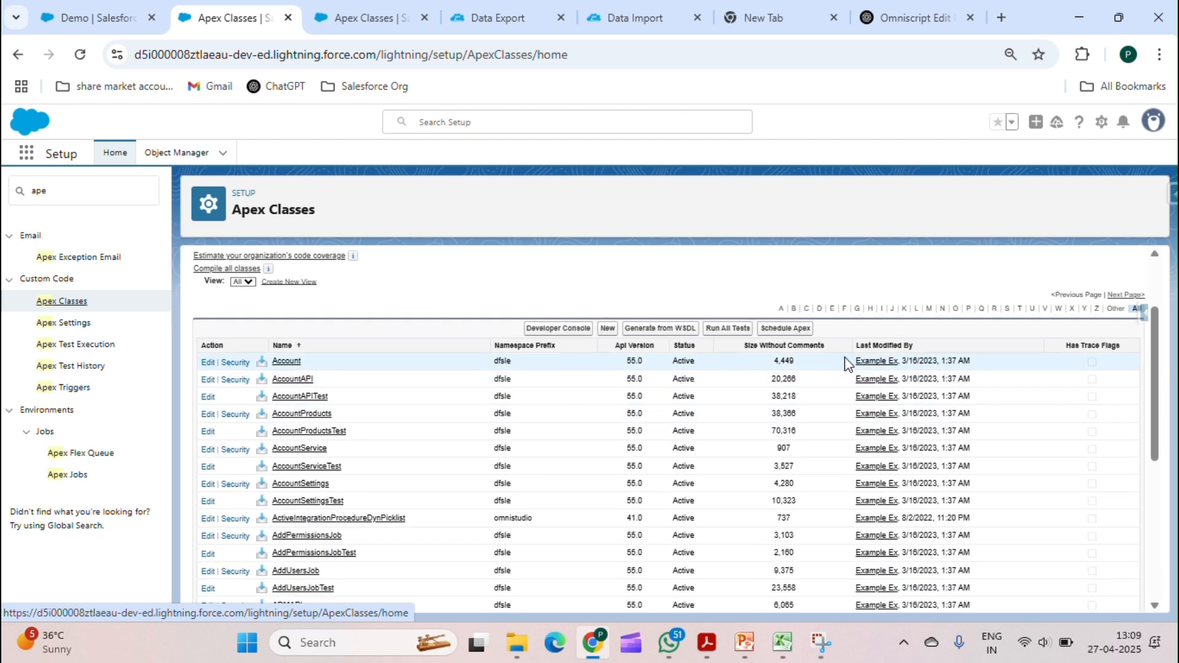
{"action": "left_click", "coordinate": [820, 308]}
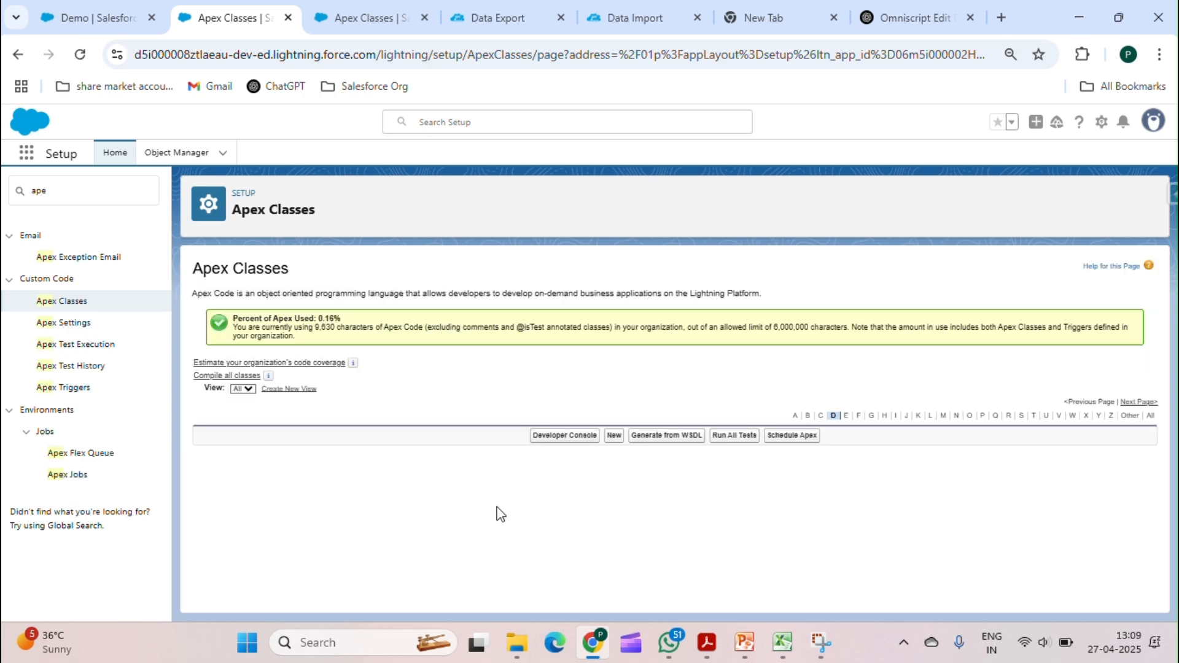
{"action": "scroll", "coordinate": [530, 485], "scroll_direction": "down", "scroll_amount": 3}
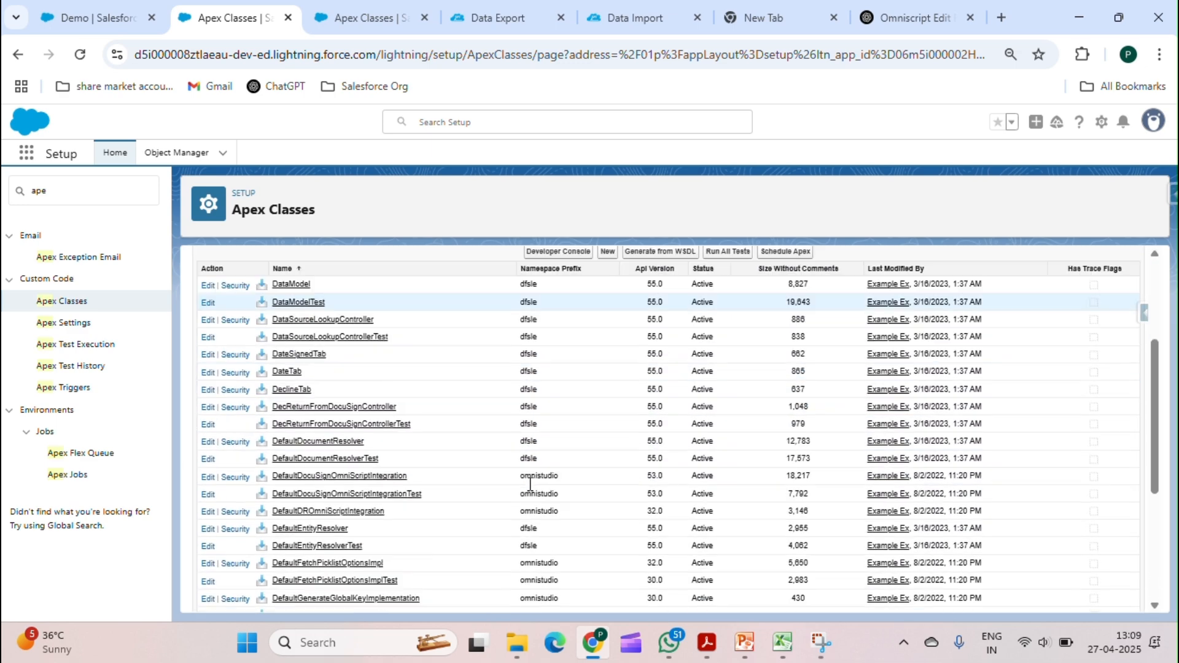
{"action": "scroll", "coordinate": [530, 485], "scroll_direction": "down", "scroll_amount": 5}
{"action": "scroll", "coordinate": [529, 482], "scroll_direction": "up", "scroll_amount": 8}
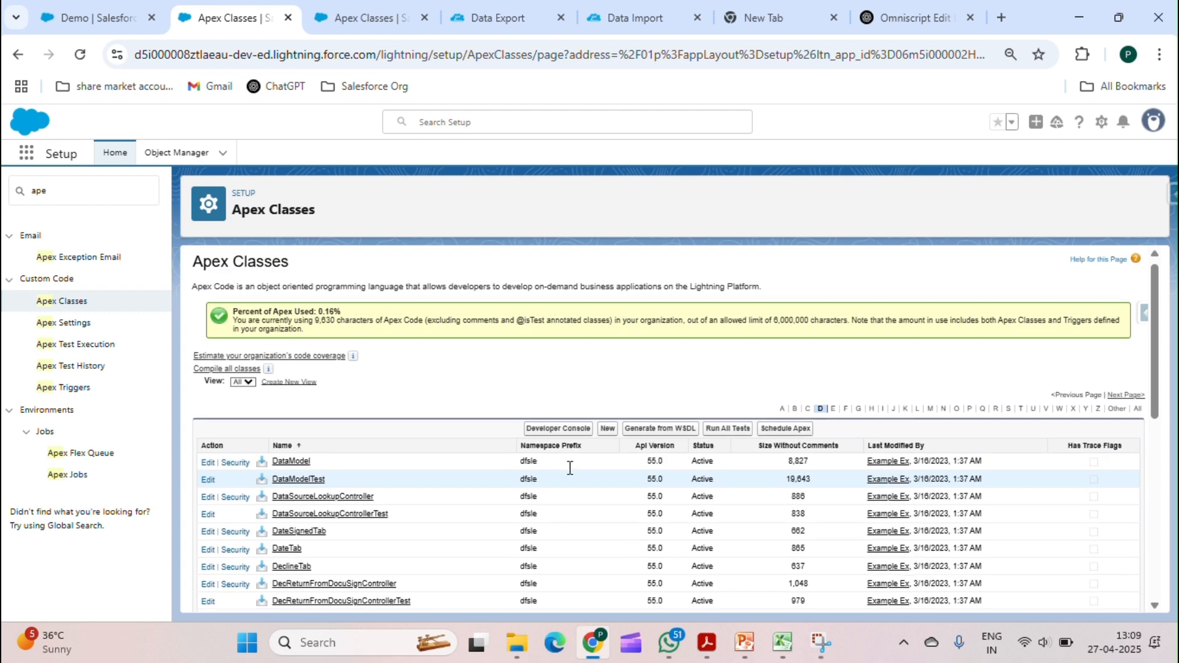
{"action": "left_click", "coordinate": [1122, 394]}
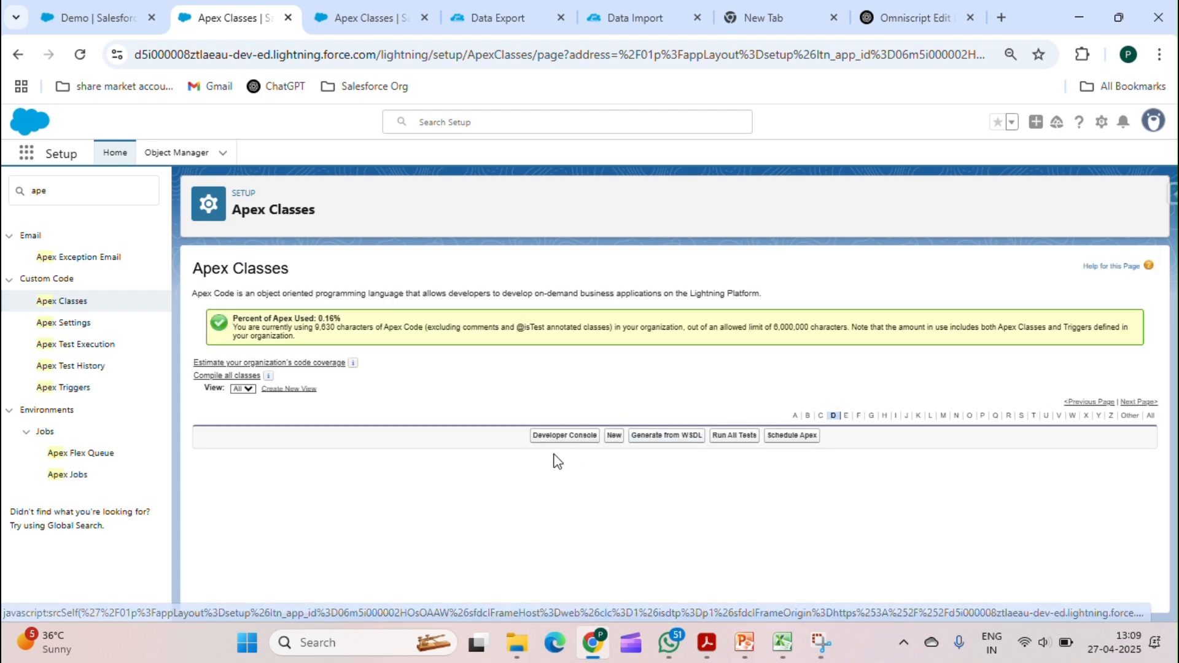
{"action": "scroll", "coordinate": [555, 459], "scroll_direction": "down", "scroll_amount": 4}
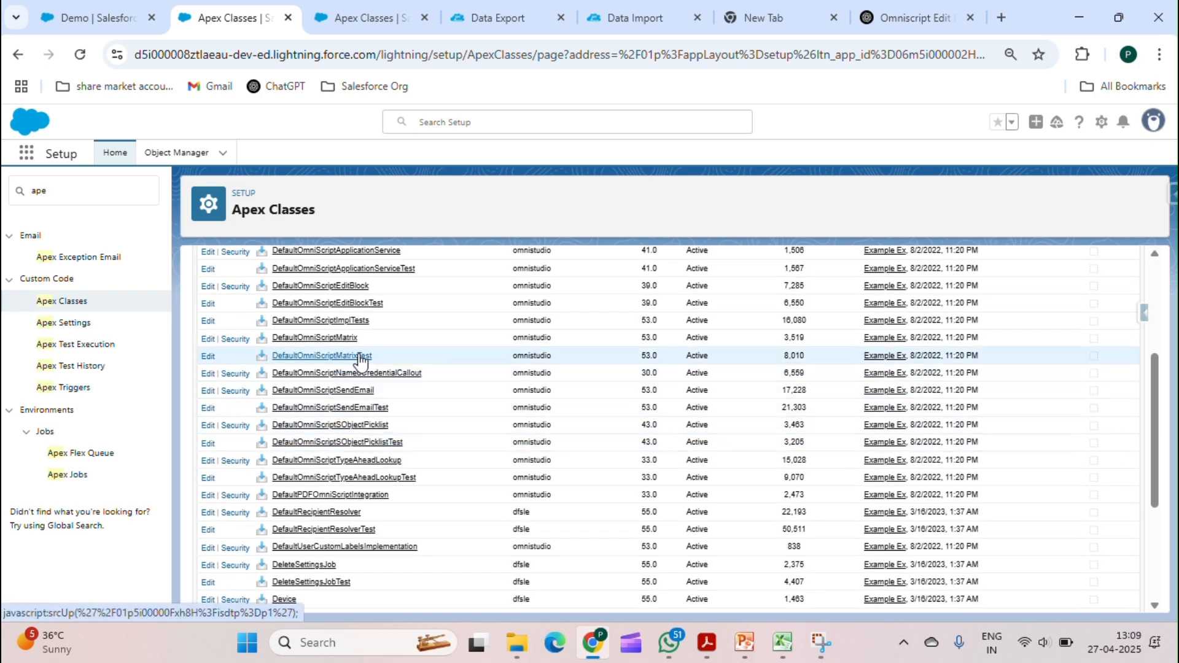
{"action": "scroll", "coordinate": [334, 365], "scroll_direction": "up", "scroll_amount": 1}
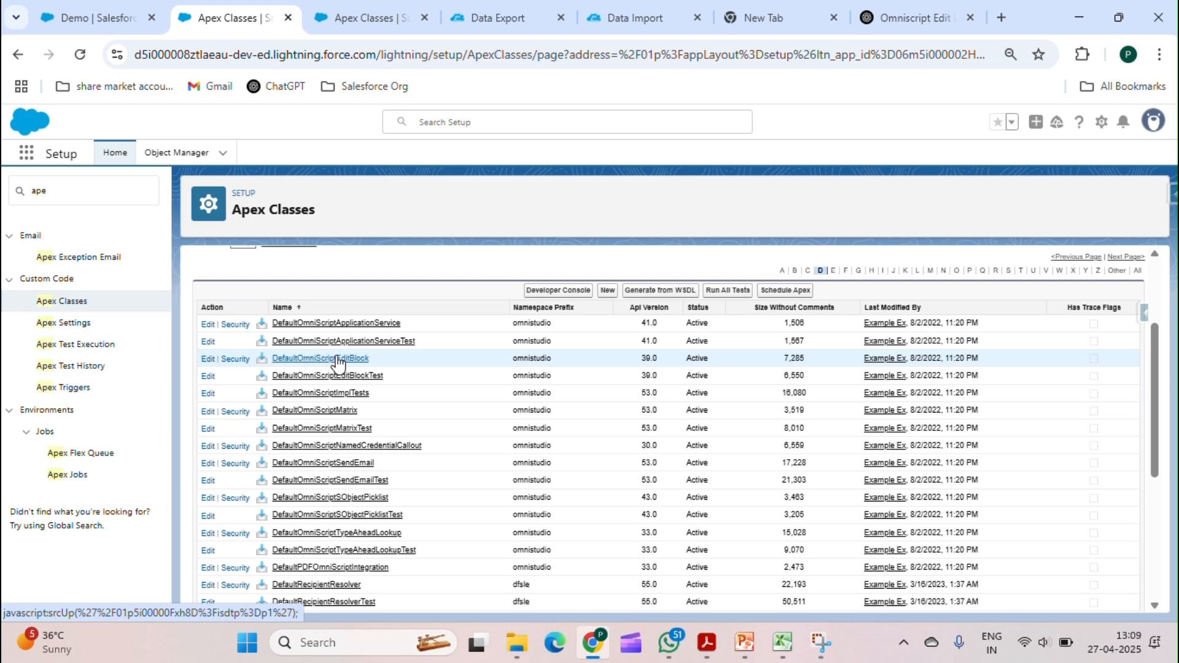
{"action": "left_click", "coordinate": [333, 361]}
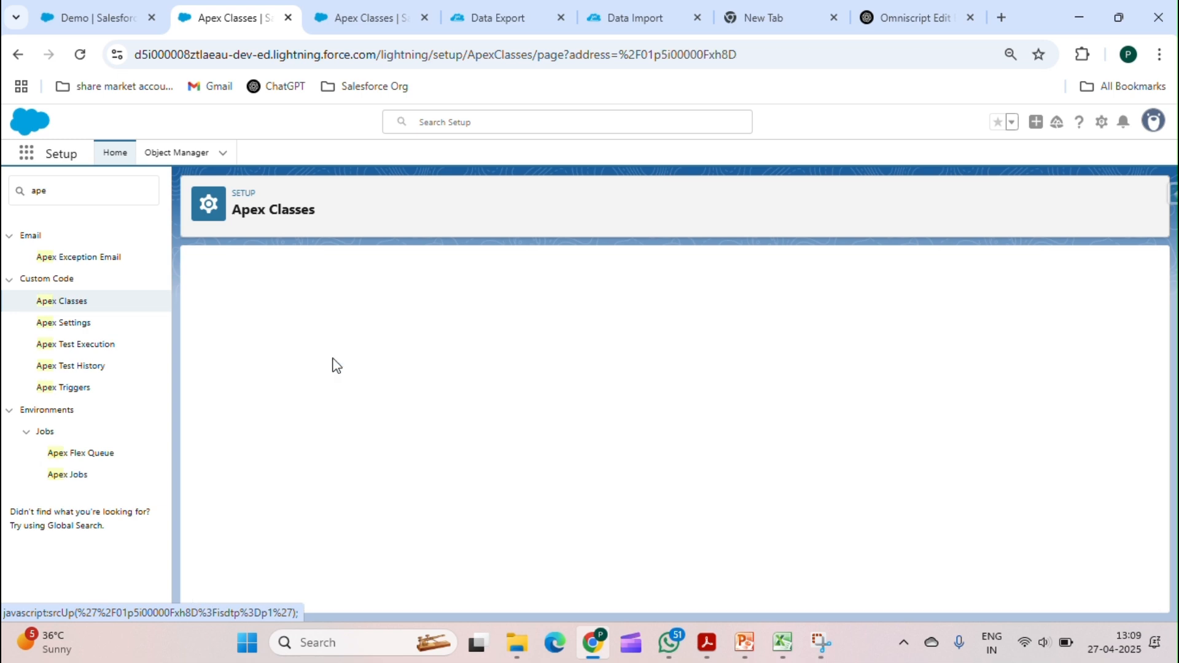
Step: Review the class summary of DefaultOmniScriptEditBlock, including its constructor and methods
{"action": "scroll", "coordinate": [460, 414], "scroll_direction": "down", "scroll_amount": 2}
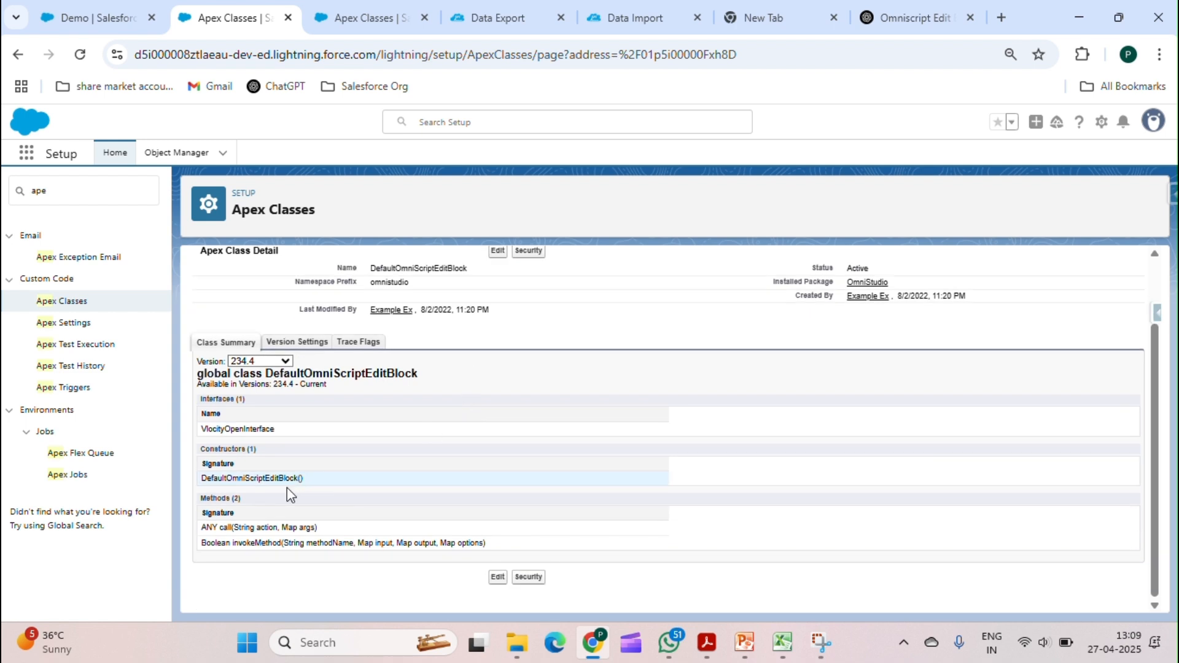
{"action": "left_click_drag", "start_coordinate": [218, 476], "coordinate": [278, 485]}
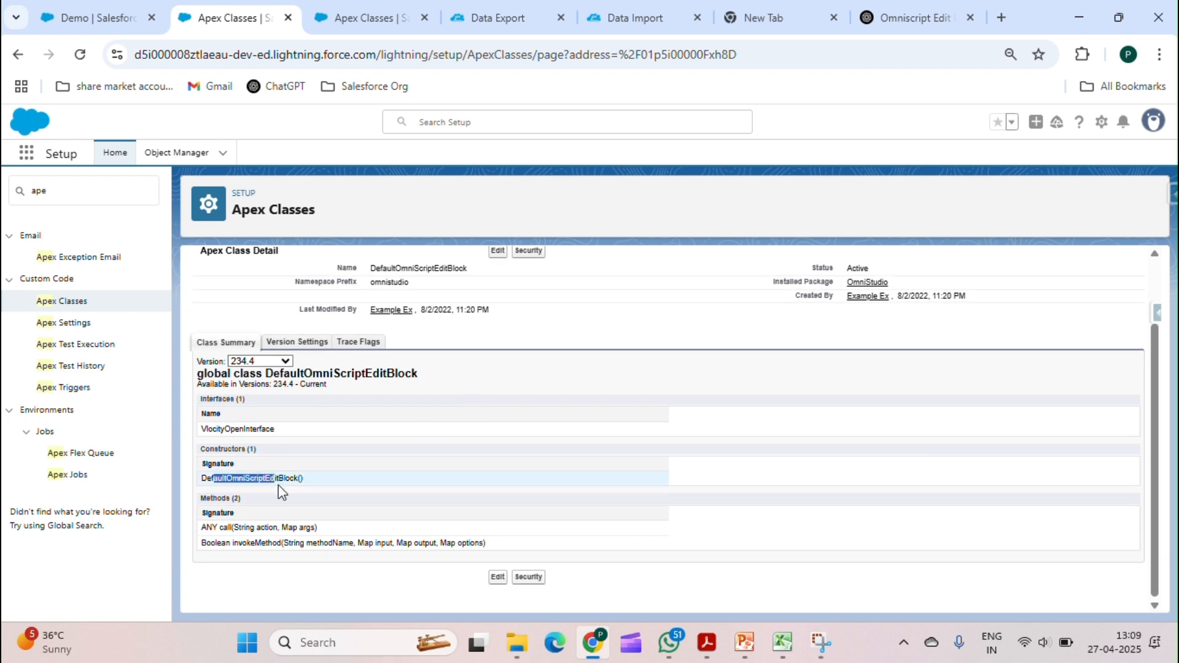
{"action": "left_click", "coordinate": [362, 525]}
{"action": "scroll", "coordinate": [352, 407], "scroll_direction": "up", "scroll_amount": 1}
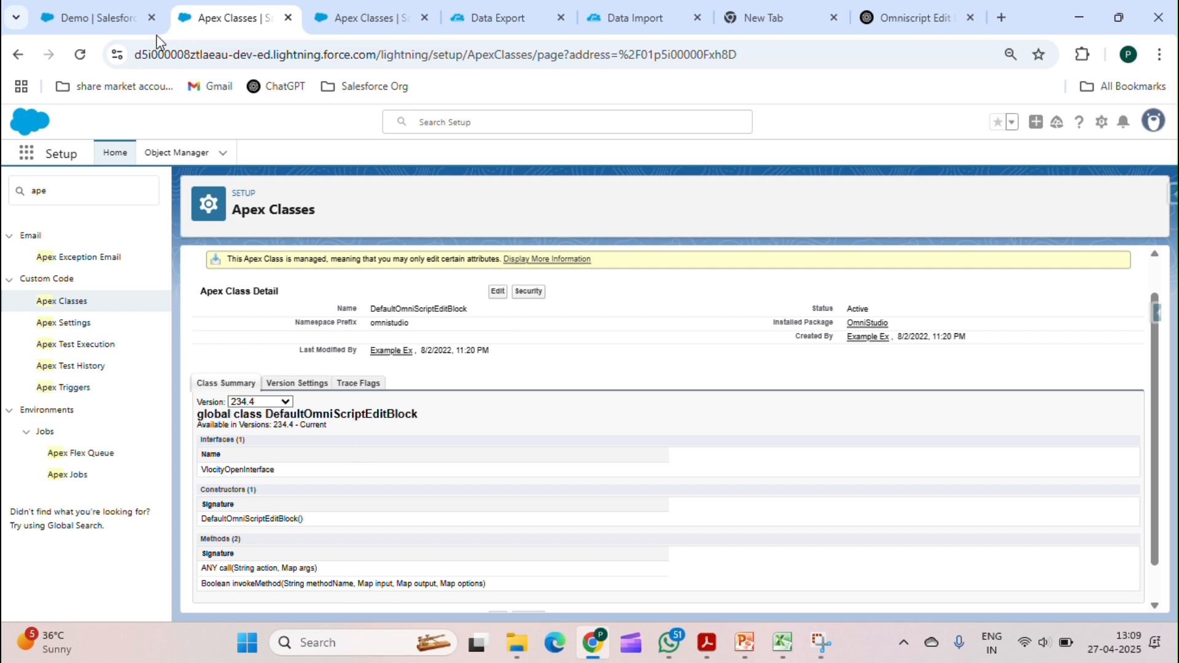
Step: Return to the Demo OmniScript and view the remote action properties of EditBlock1's New, Edit and Delete actions
{"action": "left_click", "coordinate": [98, 18]}
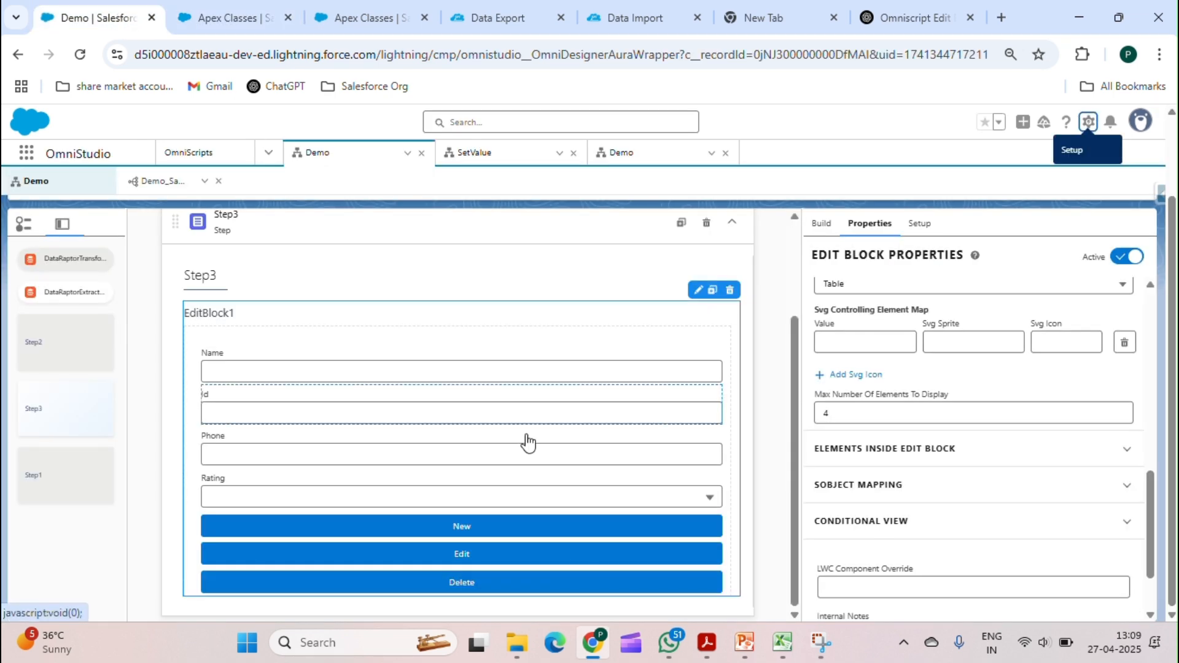
{"action": "left_click", "coordinate": [552, 526]}
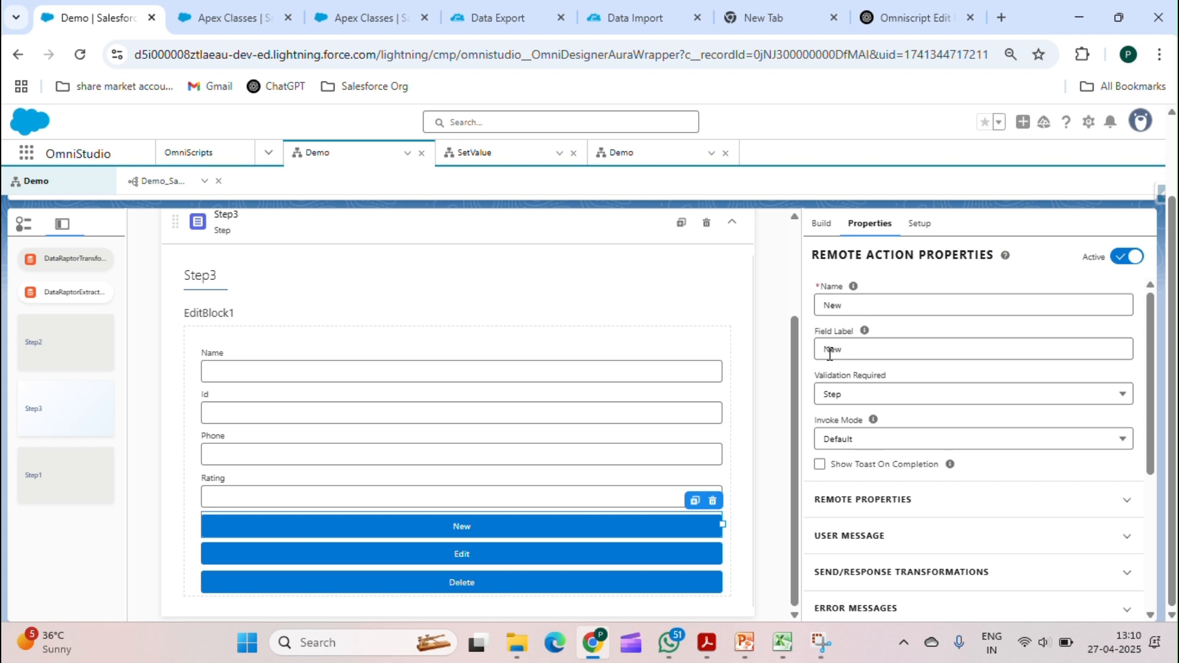
{"action": "left_click", "coordinate": [623, 554]}
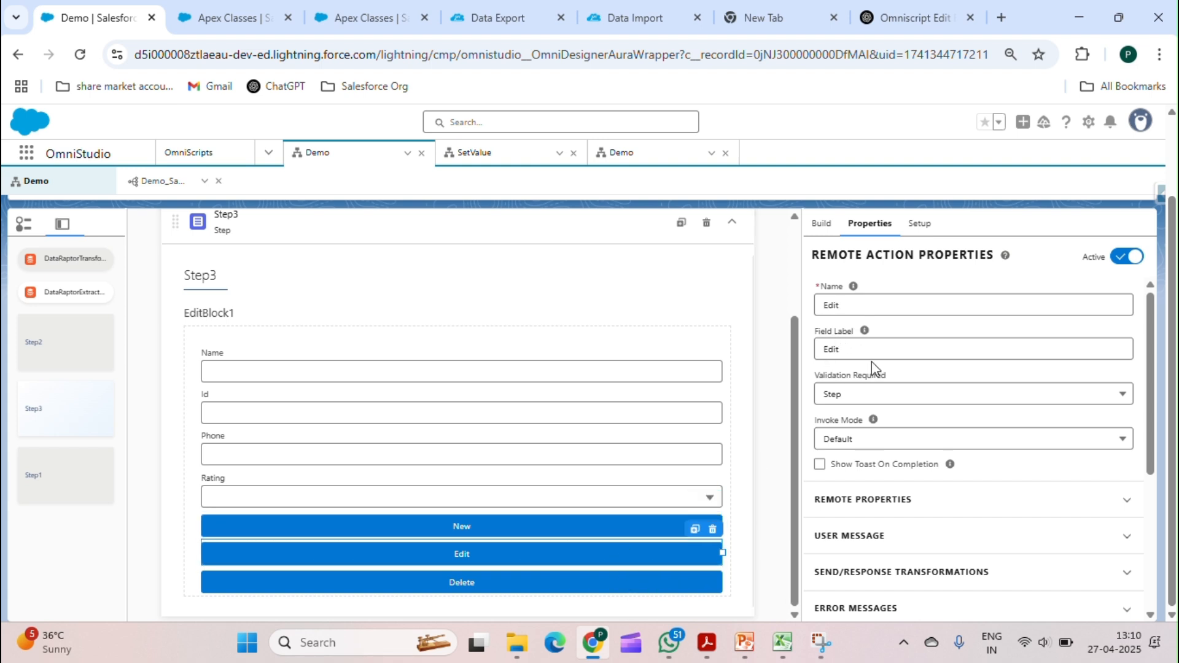
{"action": "left_click", "coordinate": [606, 578]}
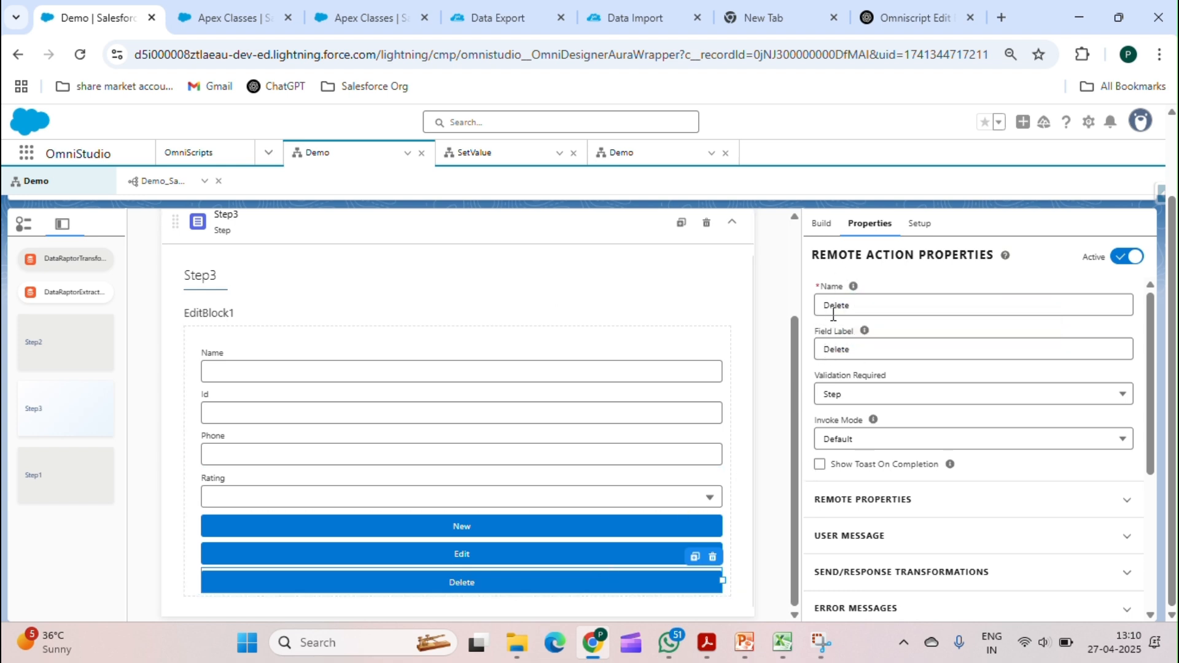
{"action": "left_click_drag", "start_coordinate": [853, 305], "coordinate": [819, 309]}
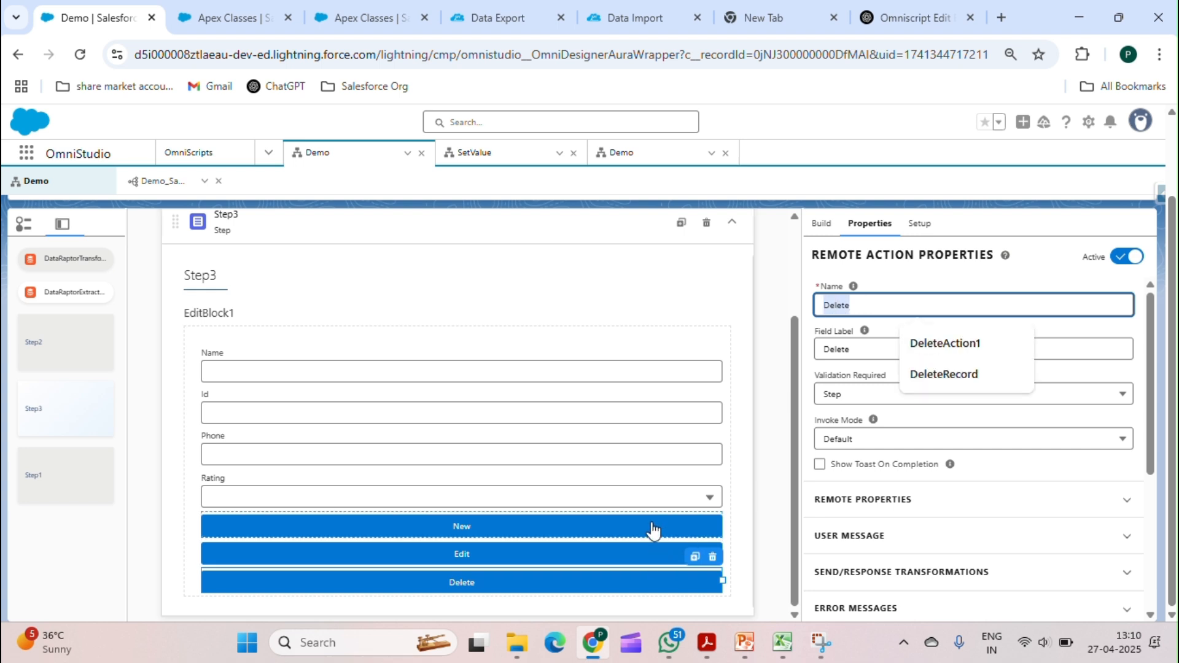
Step: Select EditBlock1 and review its New, Edit and Delete label properties
{"action": "left_click", "coordinate": [610, 335]}
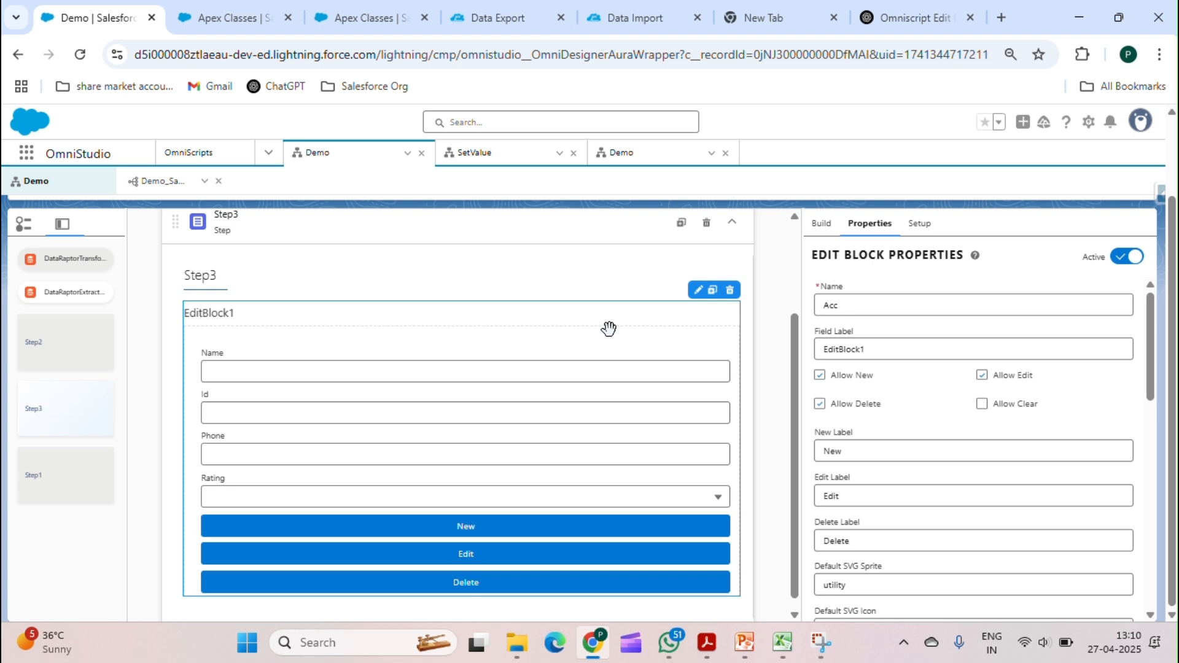
{"action": "scroll", "coordinate": [854, 413], "scroll_direction": "down", "scroll_amount": 2}
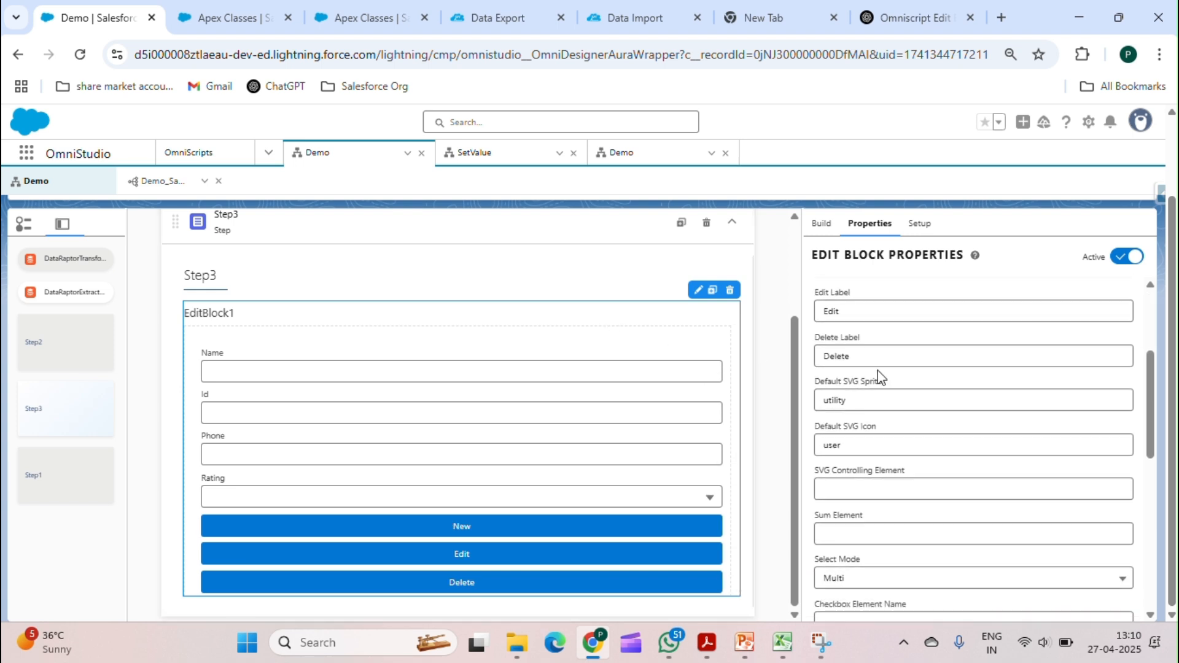
{"action": "scroll", "coordinate": [877, 376], "scroll_direction": "up", "scroll_amount": 2}
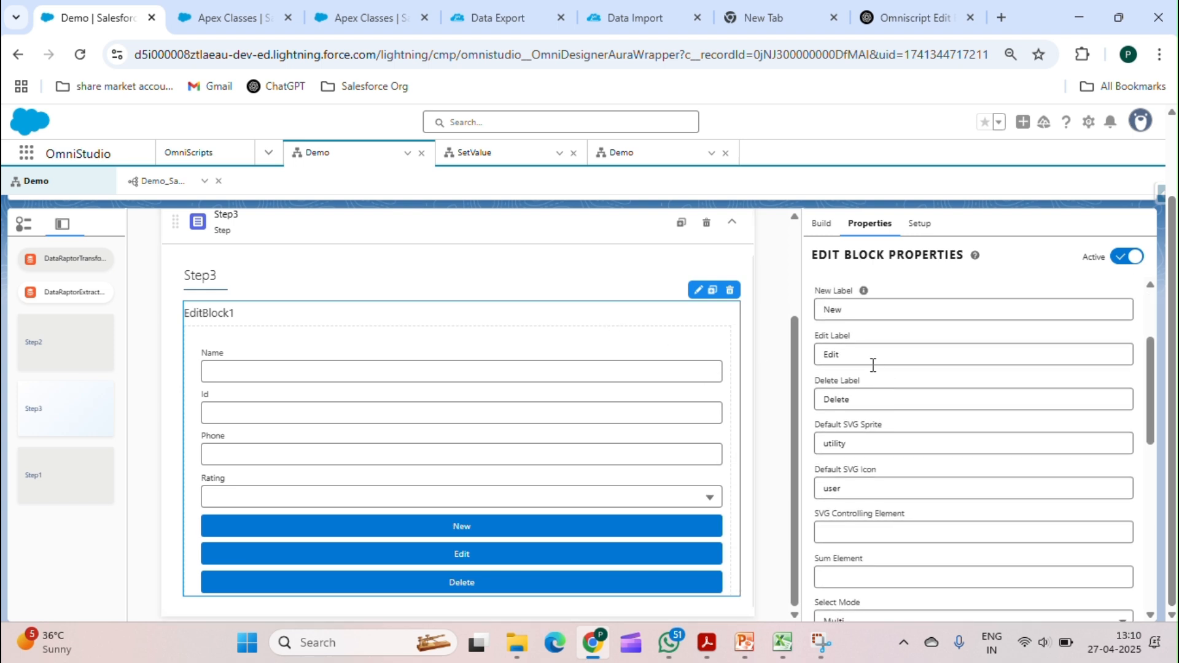
{"action": "scroll", "coordinate": [872, 365], "scroll_direction": "up", "scroll_amount": 1}
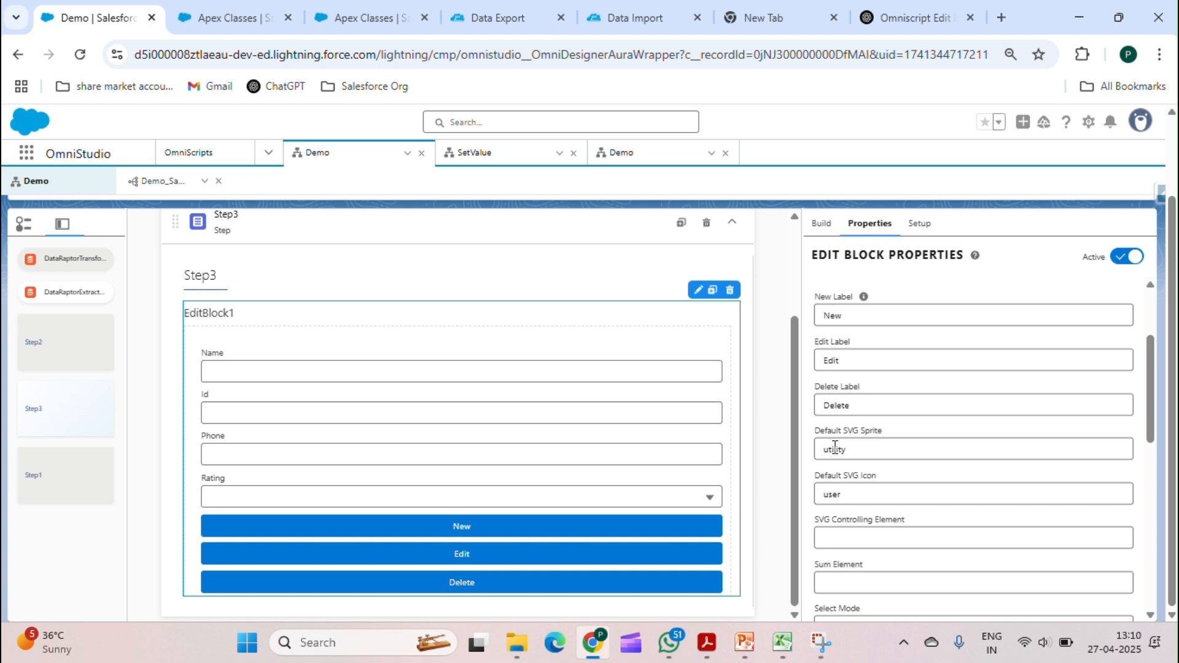
Step: Check the Name property of the New remote action and go back to EditBlock1's properties
{"action": "left_click", "coordinate": [647, 525]}
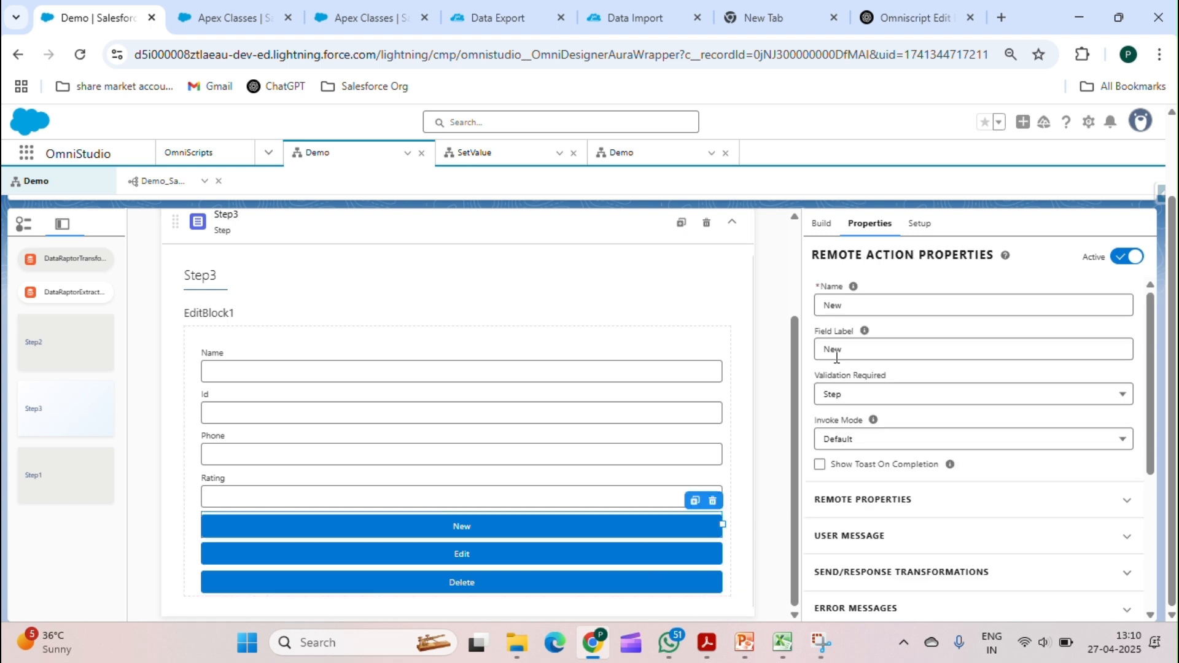
{"action": "left_click_drag", "start_coordinate": [845, 306], "coordinate": [831, 305]}
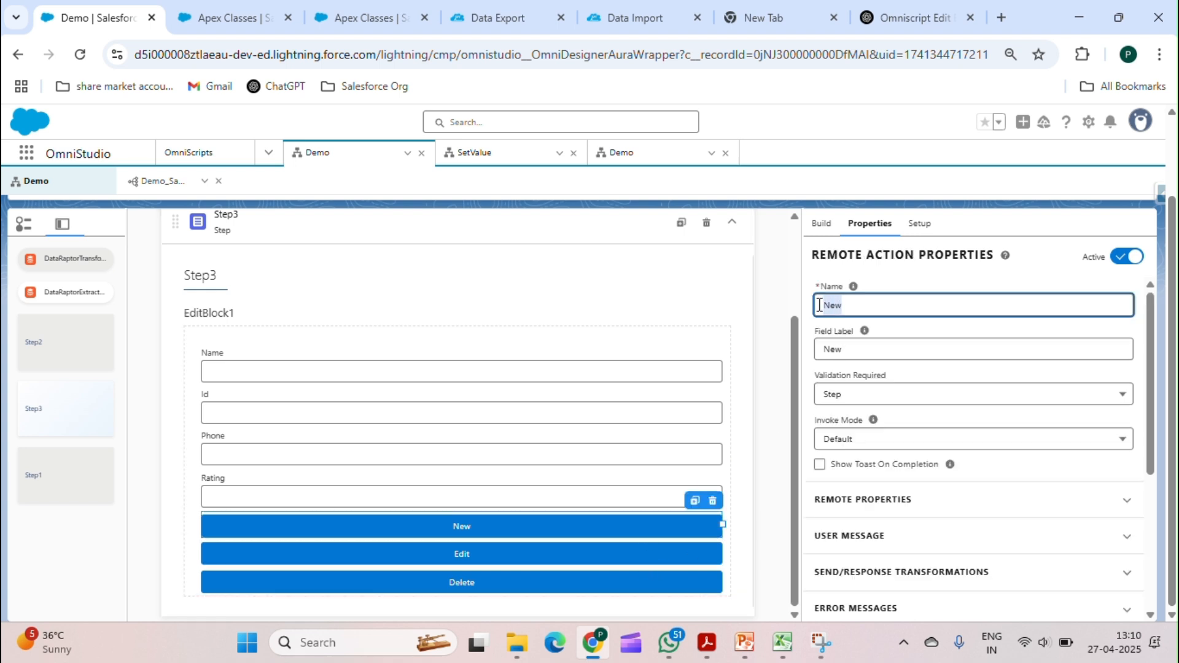
{"action": "left_click", "coordinate": [649, 334]}
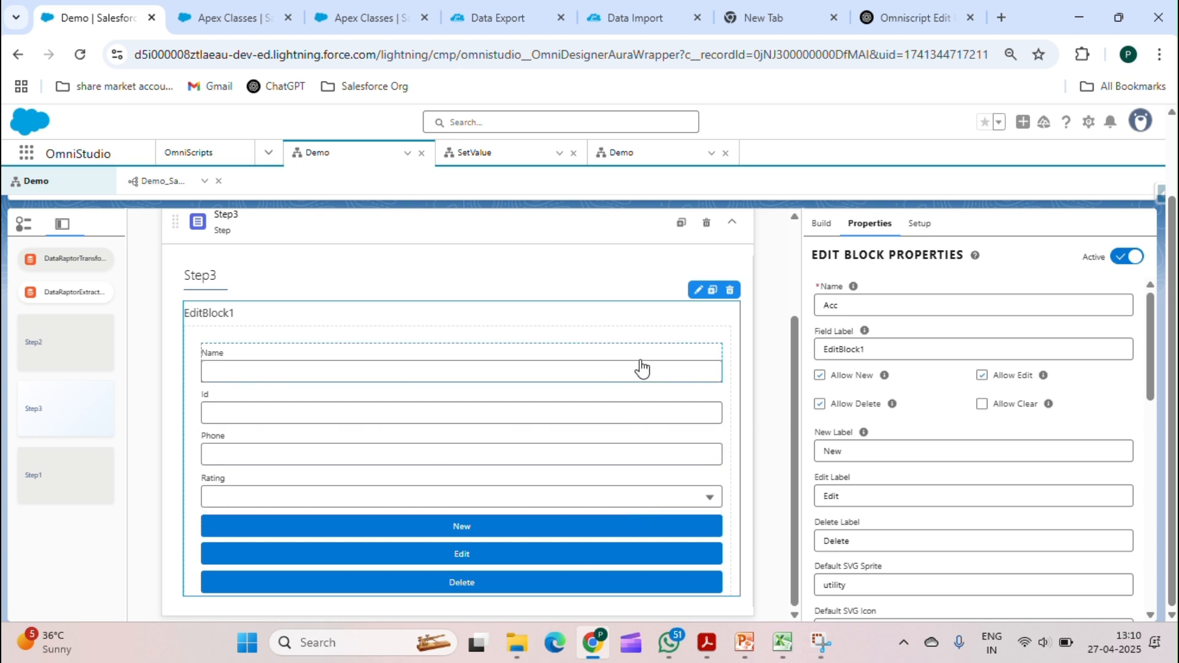
Step: Recheck the Name property of the New, Edit and Delete remote actions one after another
{"action": "left_click", "coordinate": [619, 528]}
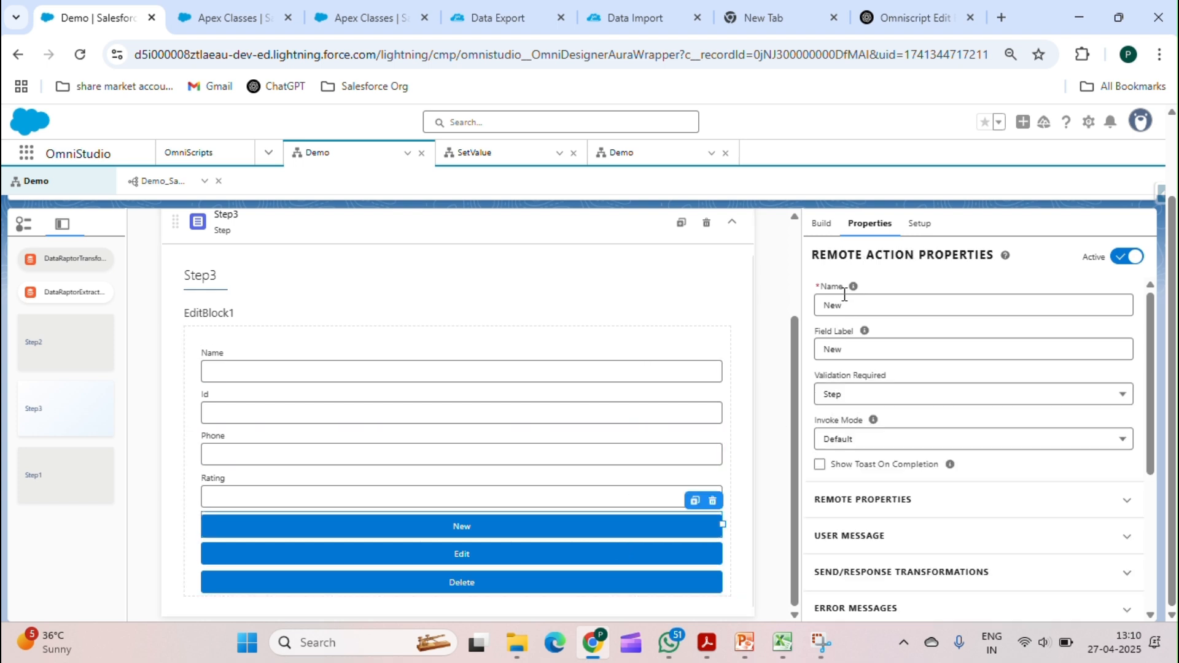
{"action": "left_click", "coordinate": [832, 311]}
{"action": "double_click", "coordinate": [832, 306]}
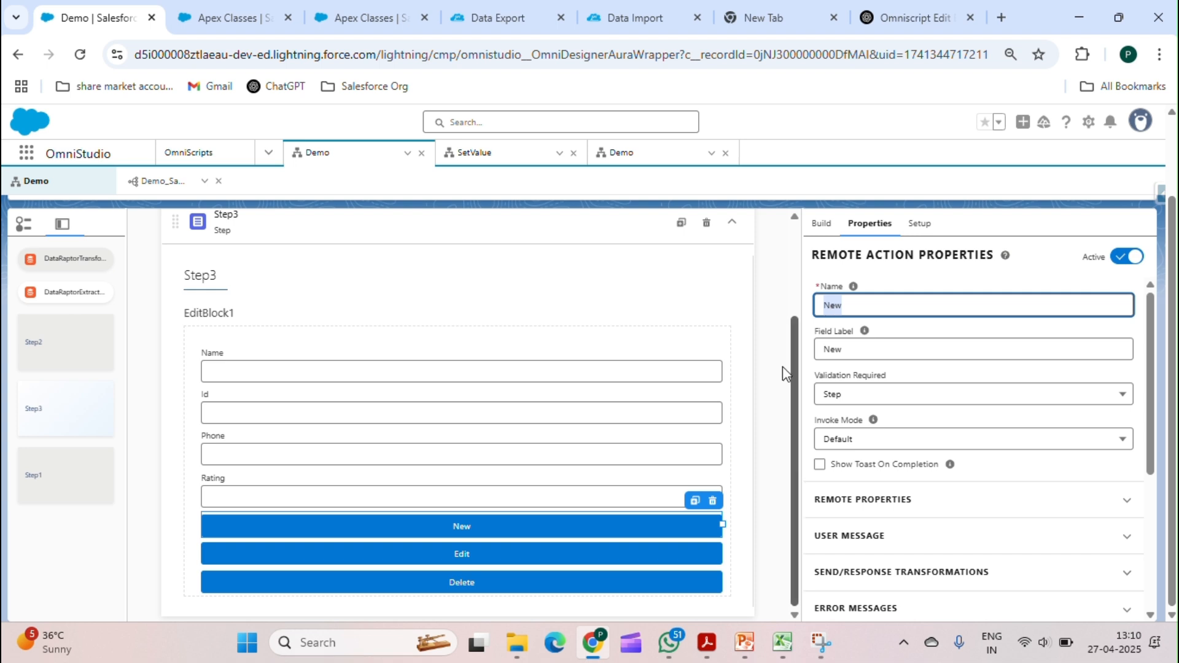
{"action": "left_click", "coordinate": [625, 550]}
{"action": "double_click", "coordinate": [827, 303]}
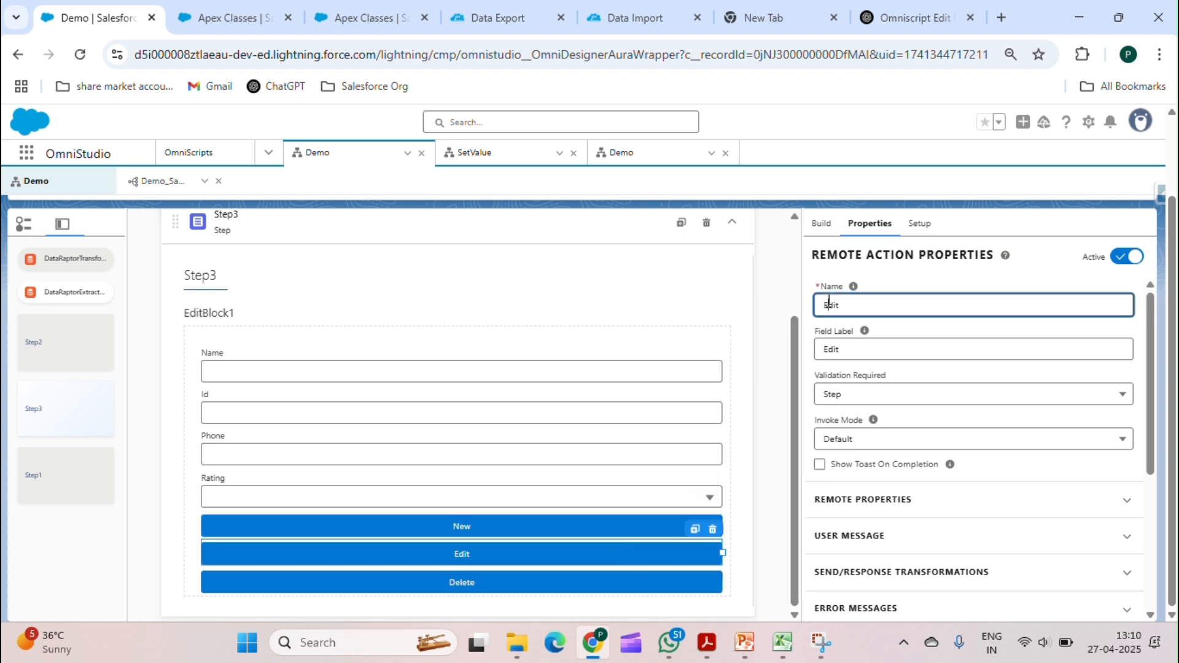
{"action": "left_click", "coordinate": [585, 579]}
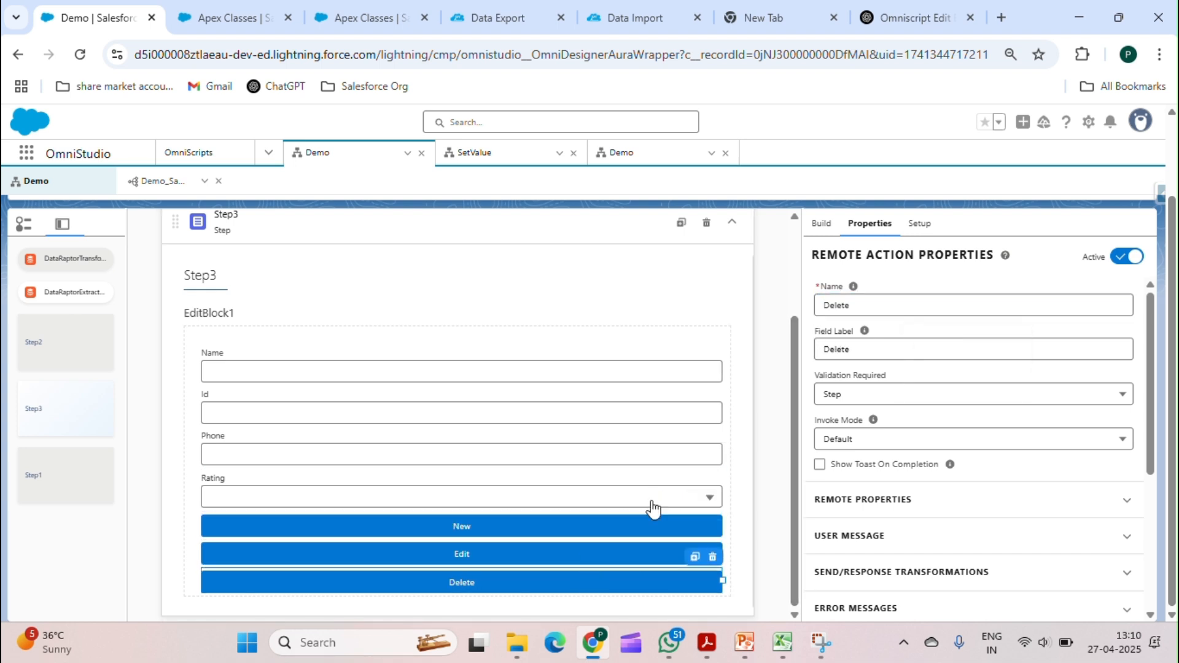
{"action": "double_click", "coordinate": [829, 304]}
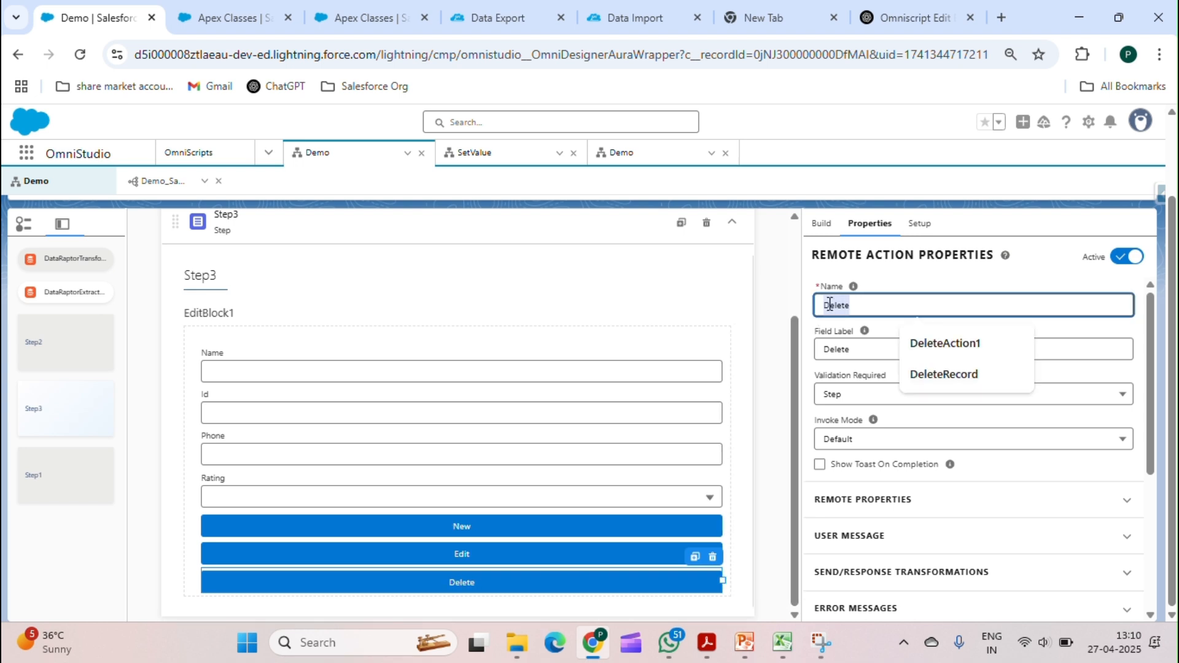
Step: Expand the remote properties of EditBlock1's Delete action and review its remote class and remote method
{"action": "left_click", "coordinate": [912, 268]}
{"action": "scroll", "coordinate": [845, 415], "scroll_direction": "down", "scroll_amount": 2}
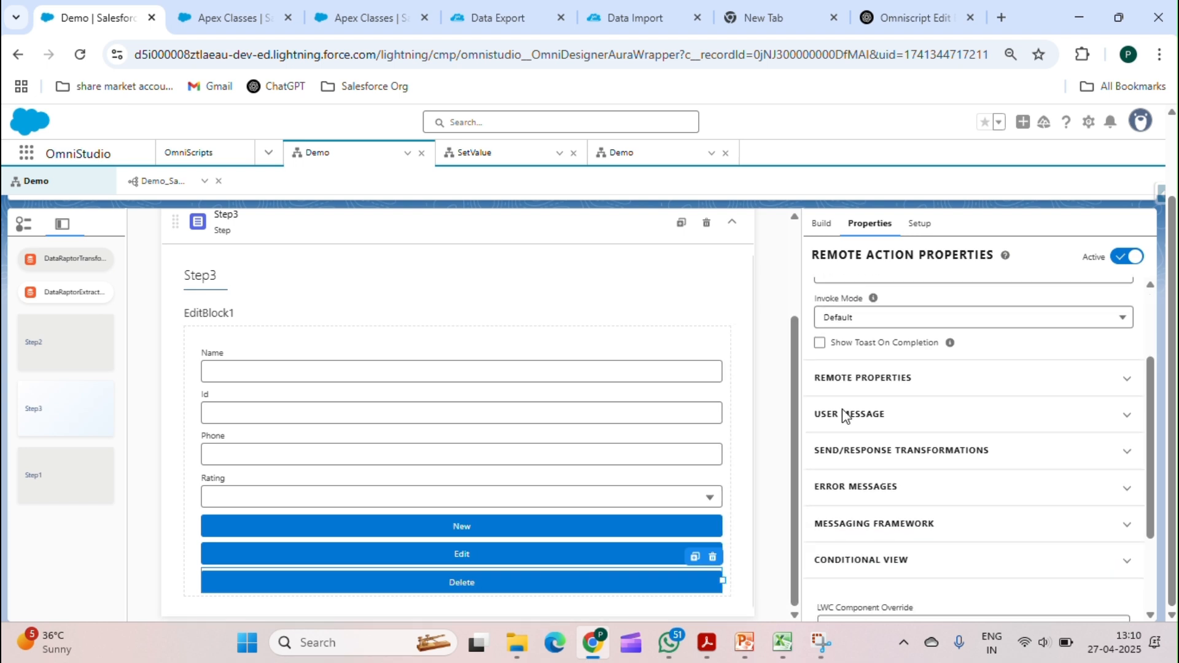
{"action": "scroll", "coordinate": [844, 412], "scroll_direction": "down", "scroll_amount": 1}
{"action": "scroll", "coordinate": [861, 357], "scroll_direction": "up", "scroll_amount": 1}
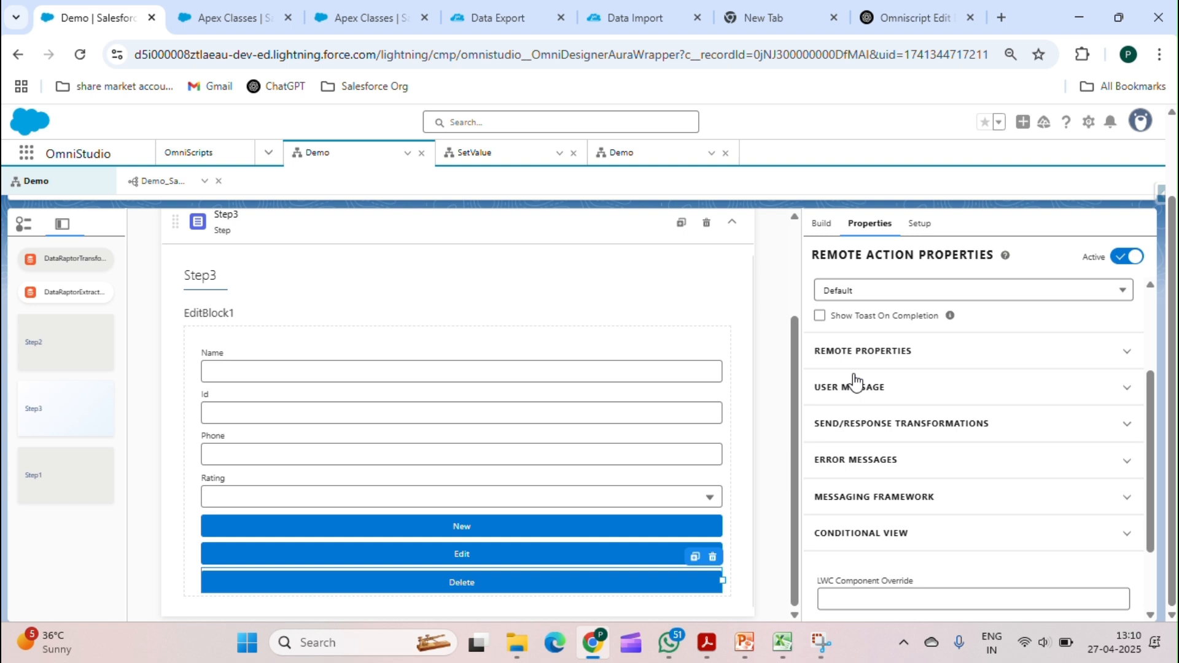
{"action": "scroll", "coordinate": [854, 420], "scroll_direction": "up", "scroll_amount": 1}
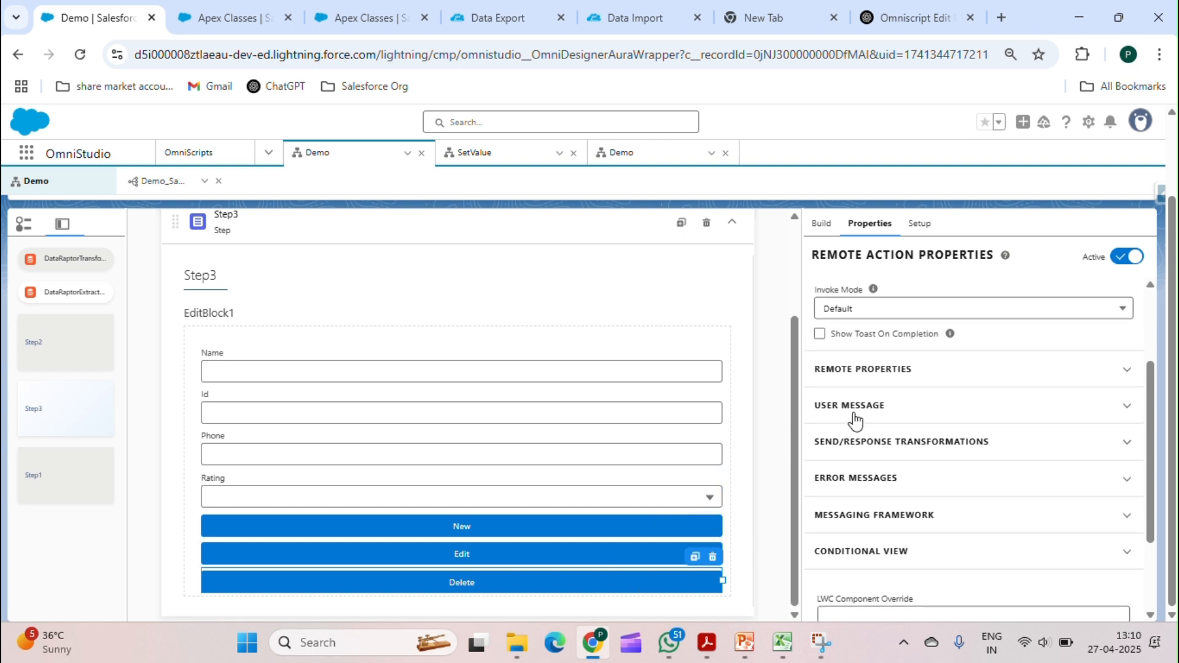
{"action": "scroll", "coordinate": [855, 420], "scroll_direction": "up", "scroll_amount": 1}
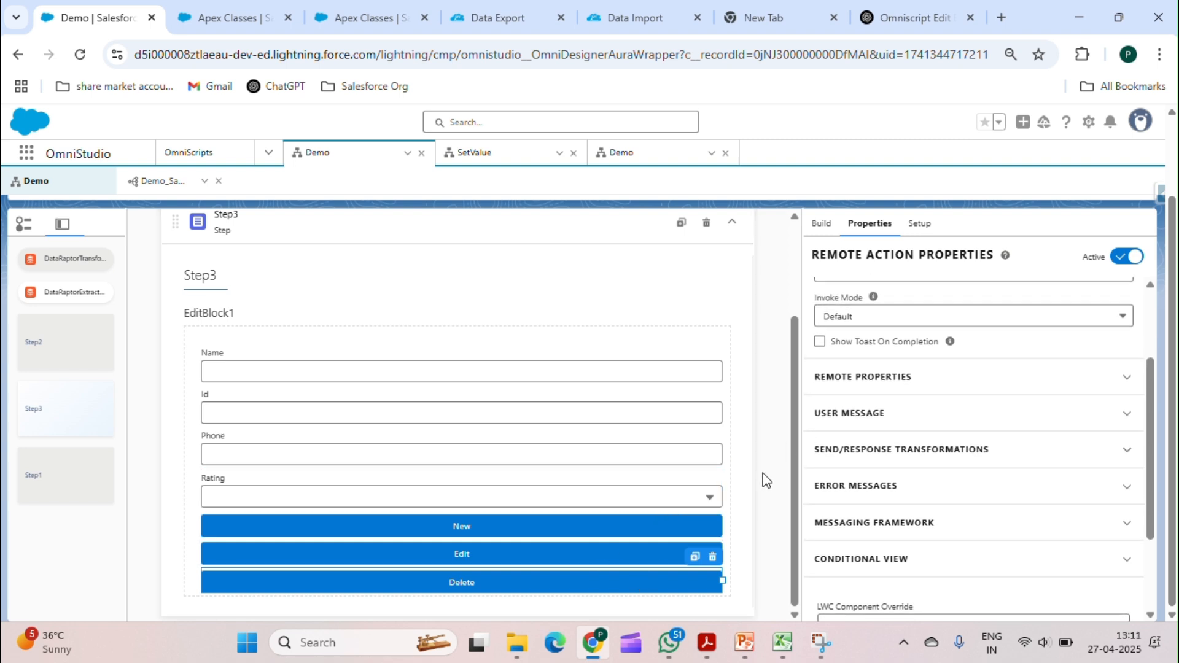
{"action": "left_click", "coordinate": [851, 380]}
{"action": "scroll", "coordinate": [856, 380], "scroll_direction": "down", "scroll_amount": 2}
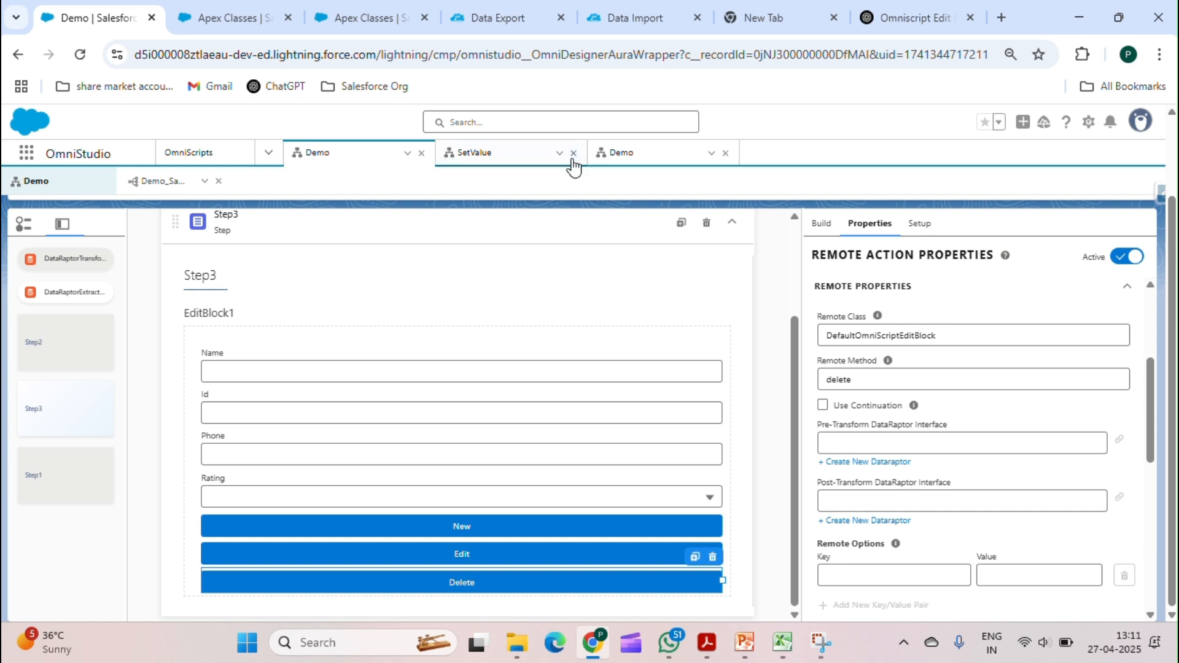
Step: Check the DefaultOmniScriptEditBlock Apex class details and return to the Delete action's remote properties in the Demo OmniScript
{"action": "left_click", "coordinate": [243, 17]}
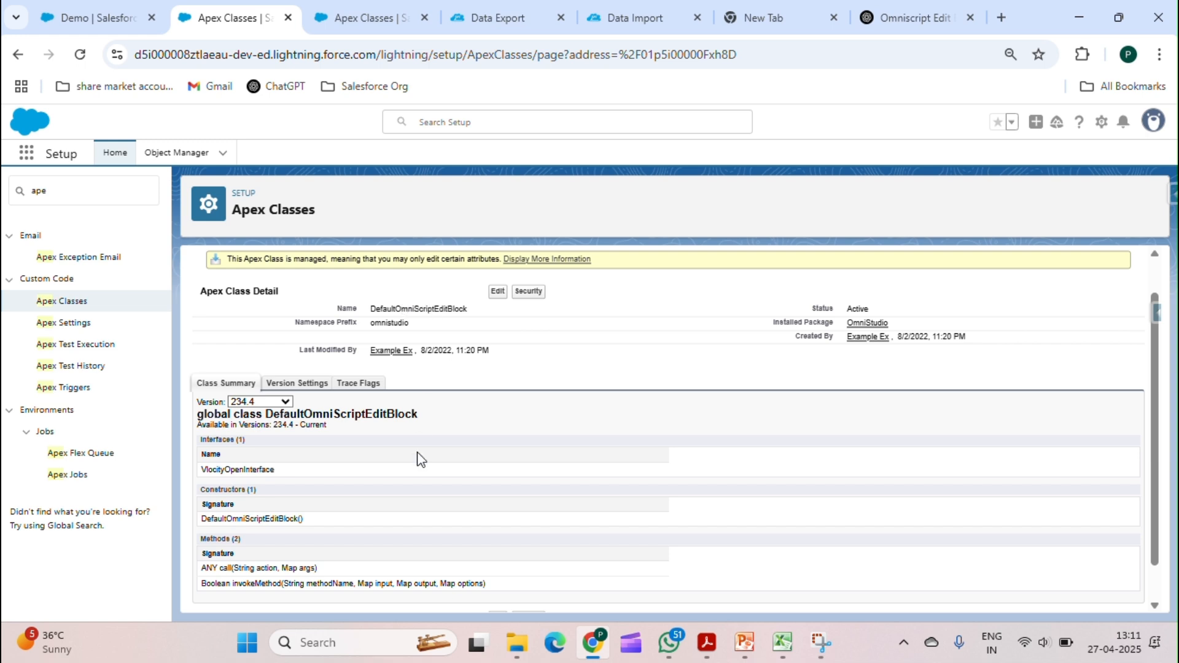
{"action": "scroll", "coordinate": [417, 458], "scroll_direction": "down", "scroll_amount": 2}
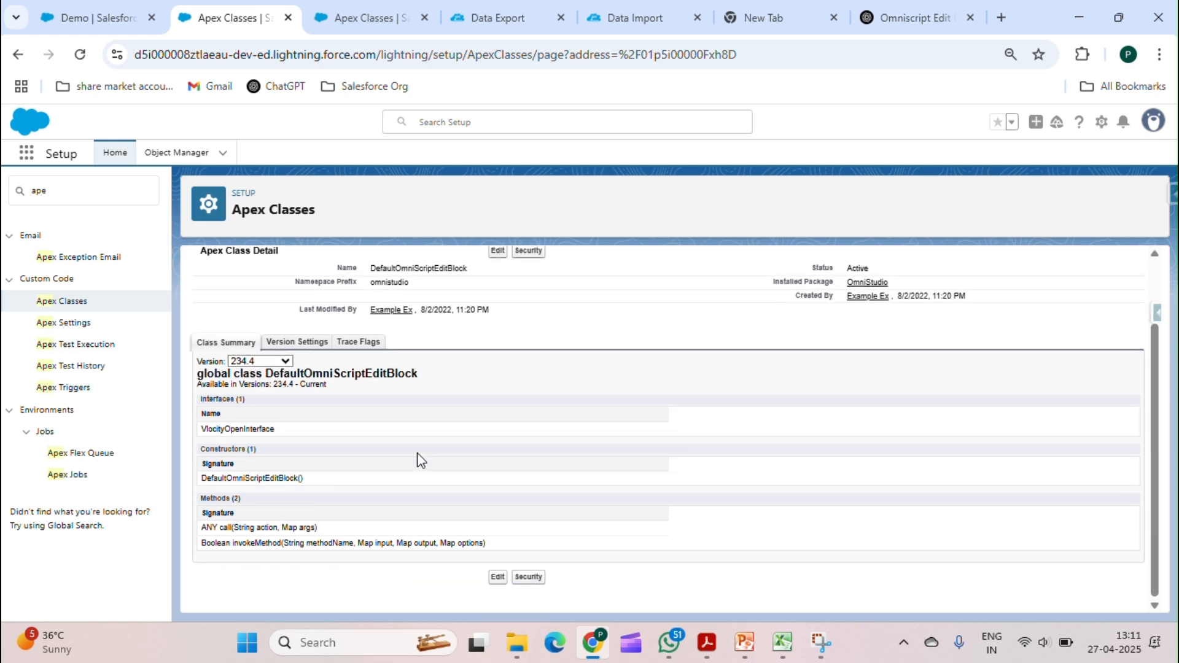
{"action": "left_click", "coordinate": [115, 20]}
{"action": "scroll", "coordinate": [878, 378], "scroll_direction": "down", "scroll_amount": 5}
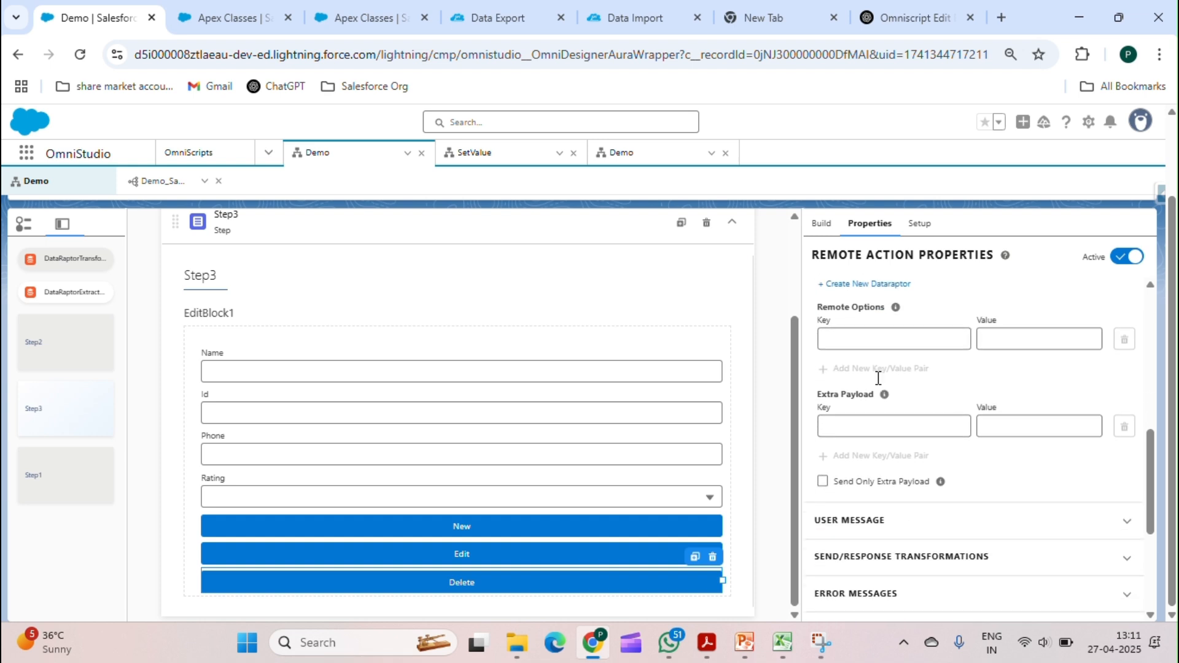
{"action": "scroll", "coordinate": [878, 378], "scroll_direction": "up", "scroll_amount": 6}
{"action": "scroll", "coordinate": [878, 378], "scroll_direction": "down", "scroll_amount": 3}
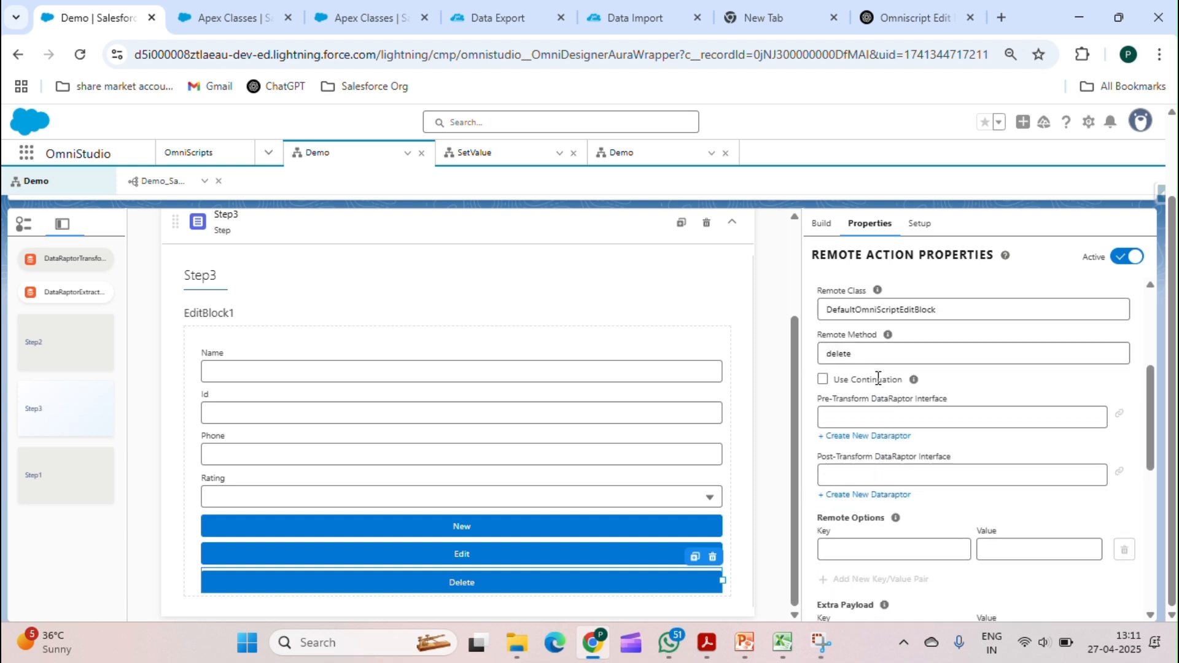
{"action": "scroll", "coordinate": [875, 393], "scroll_direction": "up", "scroll_amount": 4}
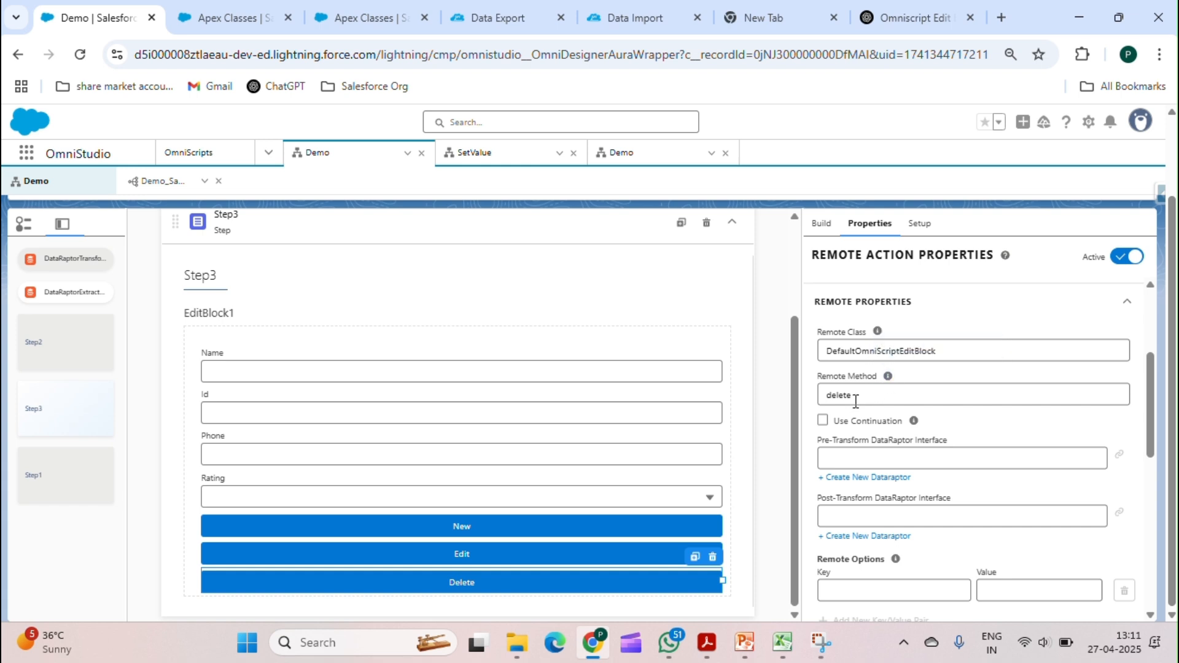
Step: Review the remote class and remote method of EditBlock1's Edit action and of its New action
{"action": "left_click", "coordinate": [600, 561]}
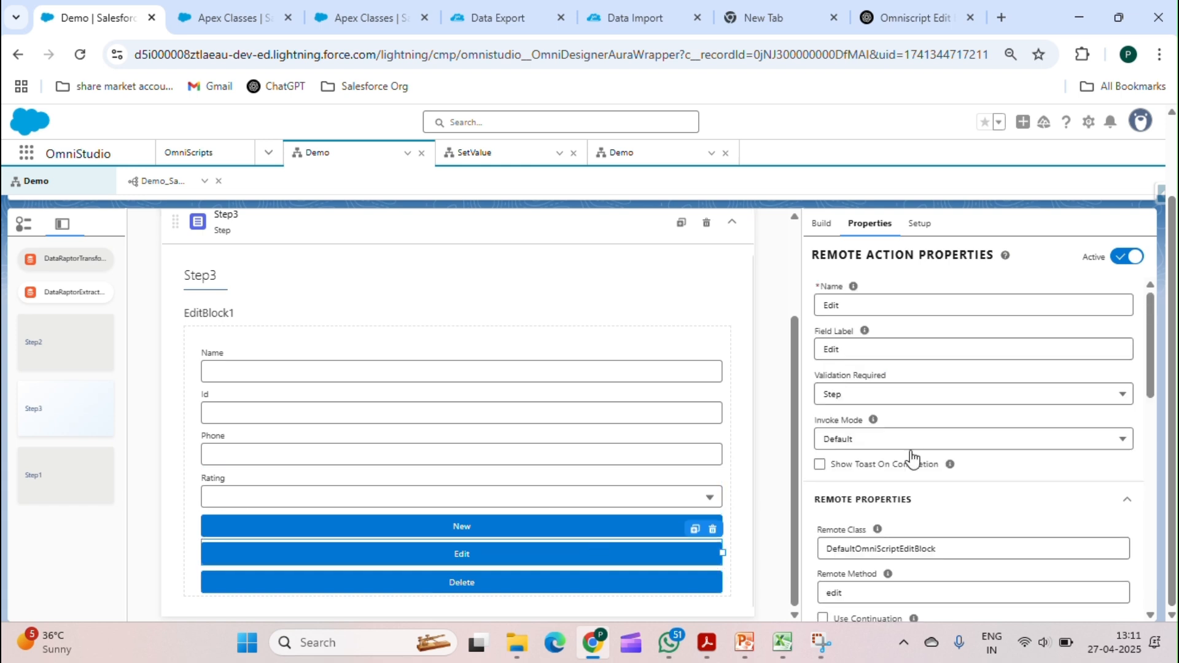
{"action": "scroll", "coordinate": [913, 457], "scroll_direction": "down", "scroll_amount": 6}
{"action": "scroll", "coordinate": [902, 529], "scroll_direction": "up", "scroll_amount": 3}
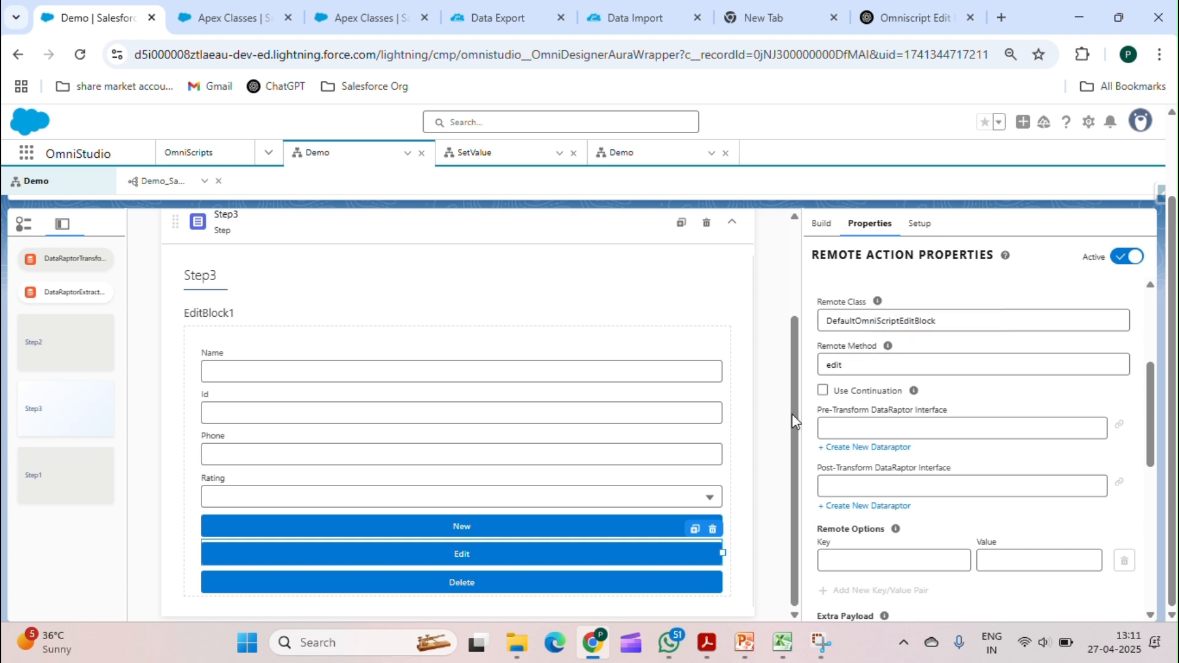
{"action": "left_click", "coordinate": [560, 517]}
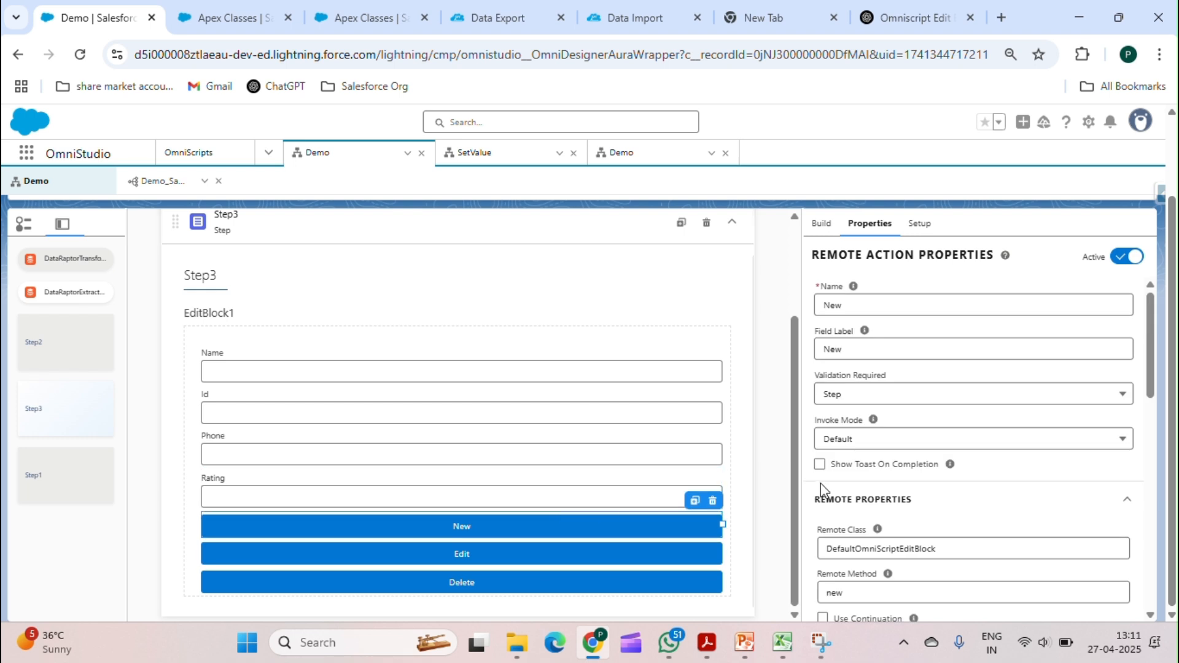
{"action": "scroll", "coordinate": [820, 484], "scroll_direction": "down", "scroll_amount": 4}
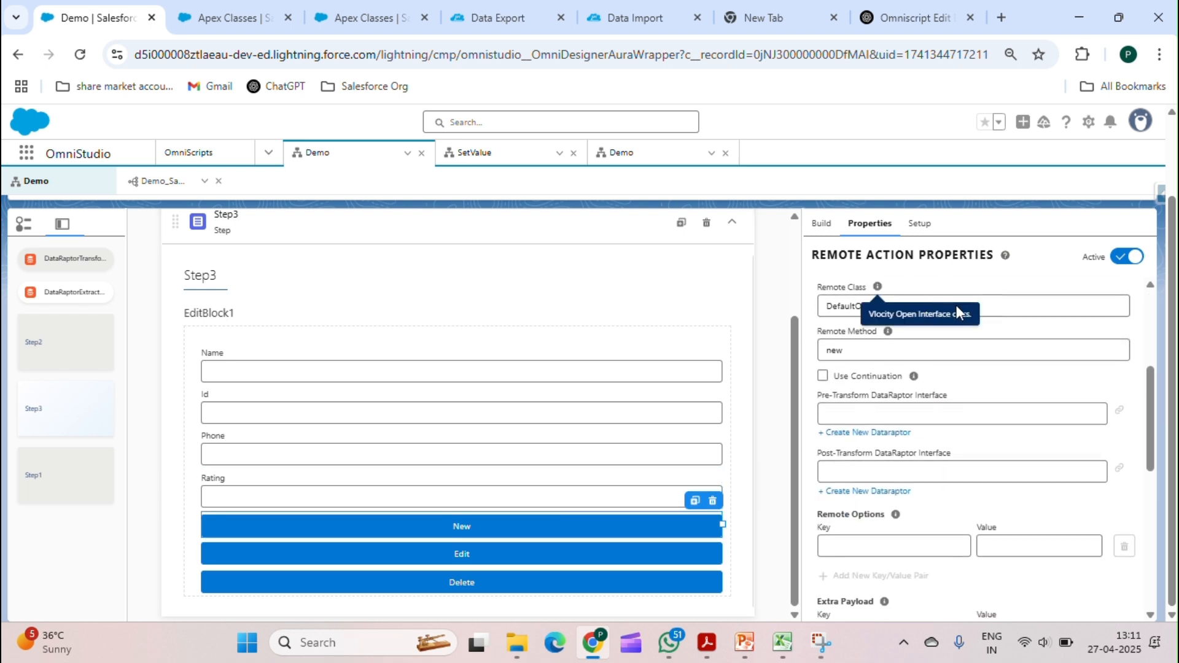
Step: Examine the New action's Remote Class and Remote Method values and its remaining remote properties
{"action": "double_click", "coordinate": [956, 305]}
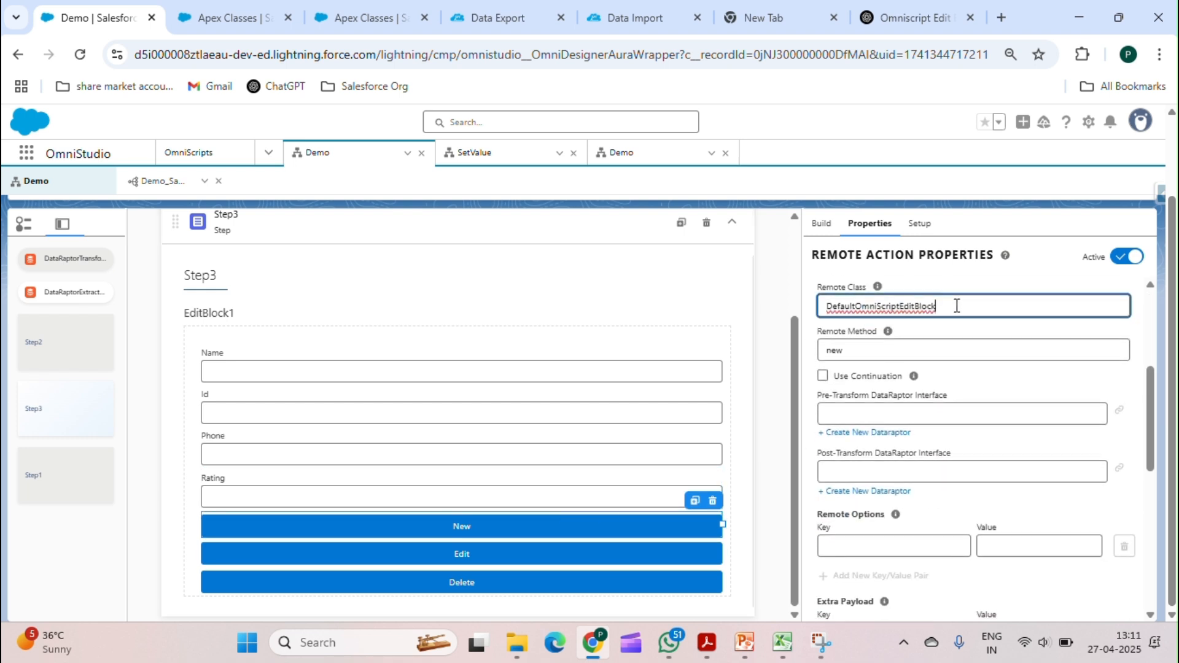
{"action": "left_click", "coordinate": [956, 305]}
{"action": "left_click", "coordinate": [849, 351]}
{"action": "left_click_drag", "start_coordinate": [850, 351], "coordinate": [828, 350]}
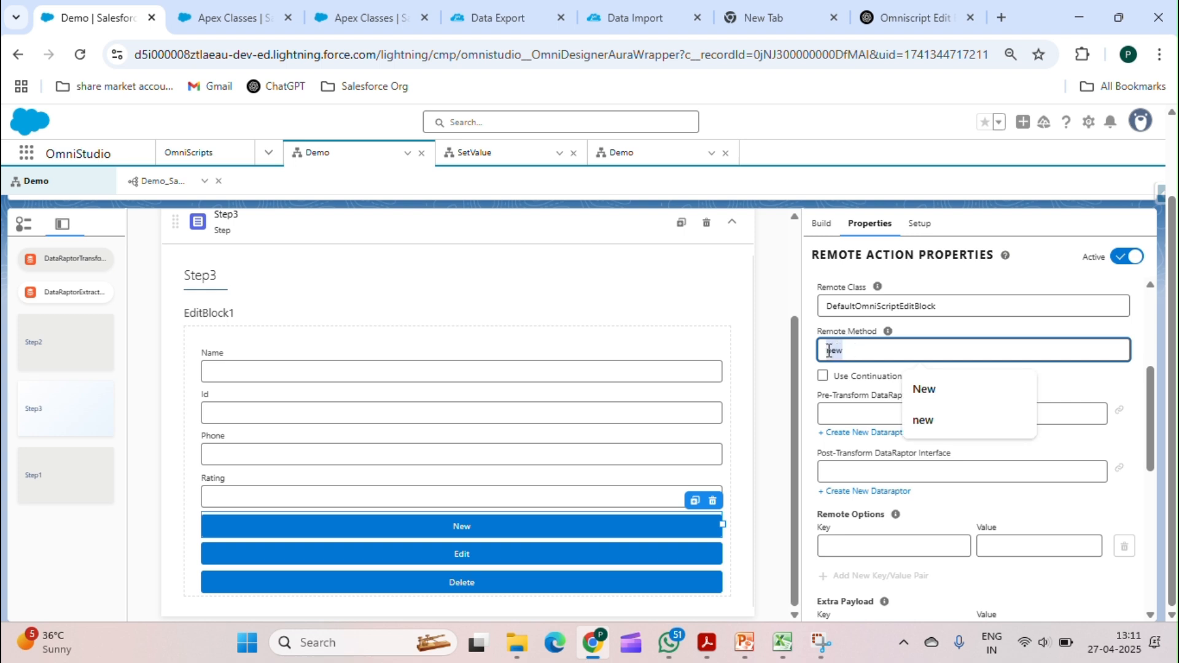
{"action": "left_click", "coordinate": [931, 332]}
{"action": "scroll", "coordinate": [931, 337], "scroll_direction": "down", "scroll_amount": 2}
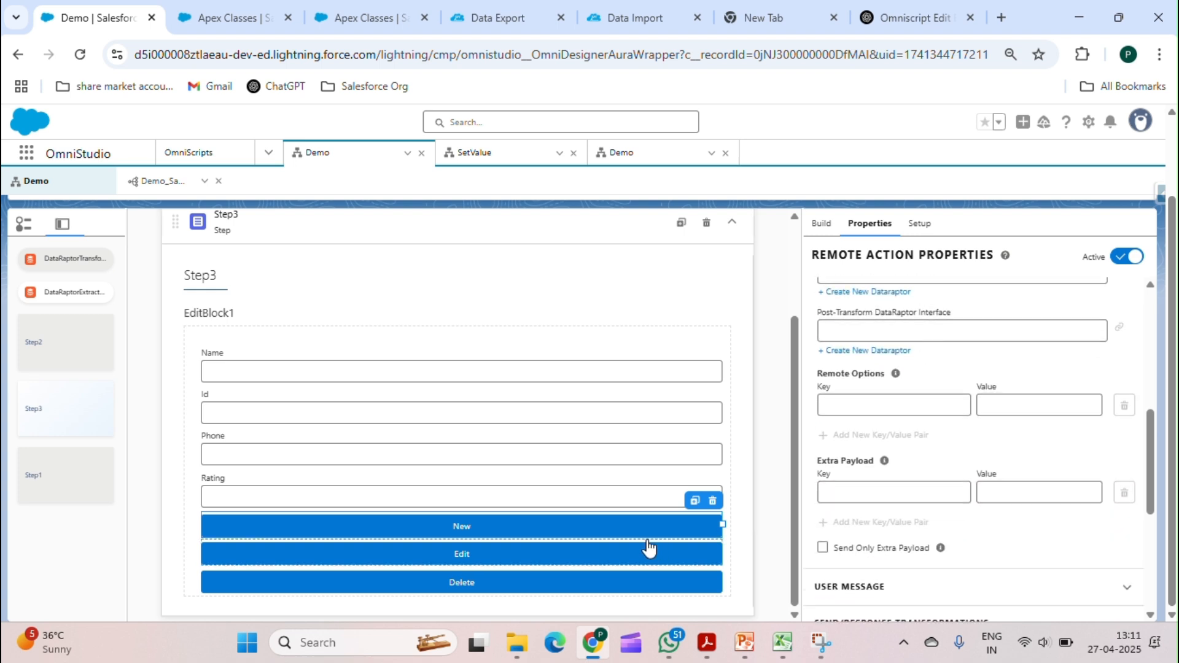
{"action": "scroll", "coordinate": [850, 407], "scroll_direction": "up", "scroll_amount": 4}
{"action": "scroll", "coordinate": [850, 408], "scroll_direction": "up", "scroll_amount": 2}
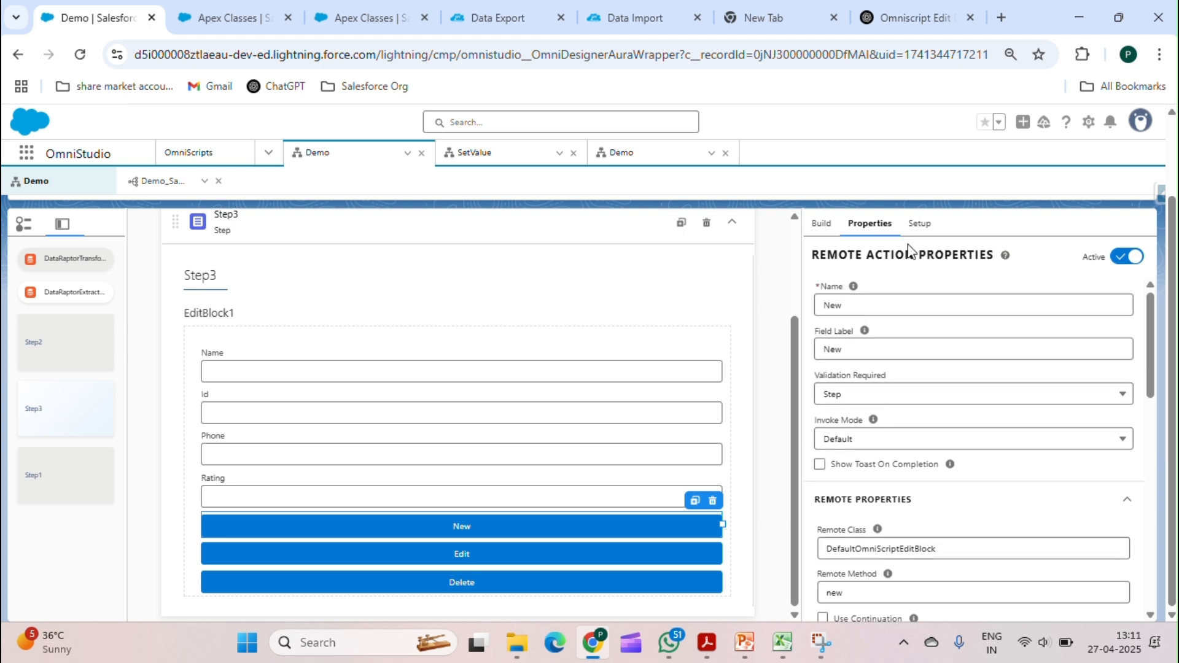
Step: Select EditBlock1 and set its Edit Block Mode to Cards after trying Inline
{"action": "left_click", "coordinate": [821, 226]}
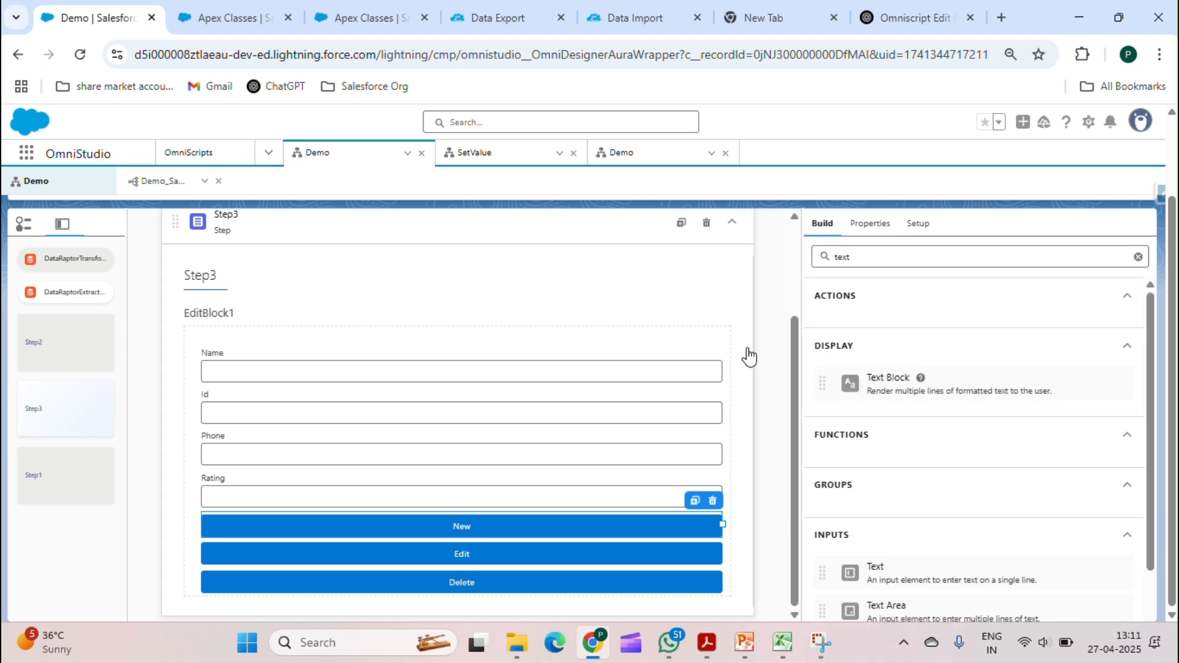
{"action": "scroll", "coordinate": [748, 357], "scroll_direction": "up", "scroll_amount": 5}
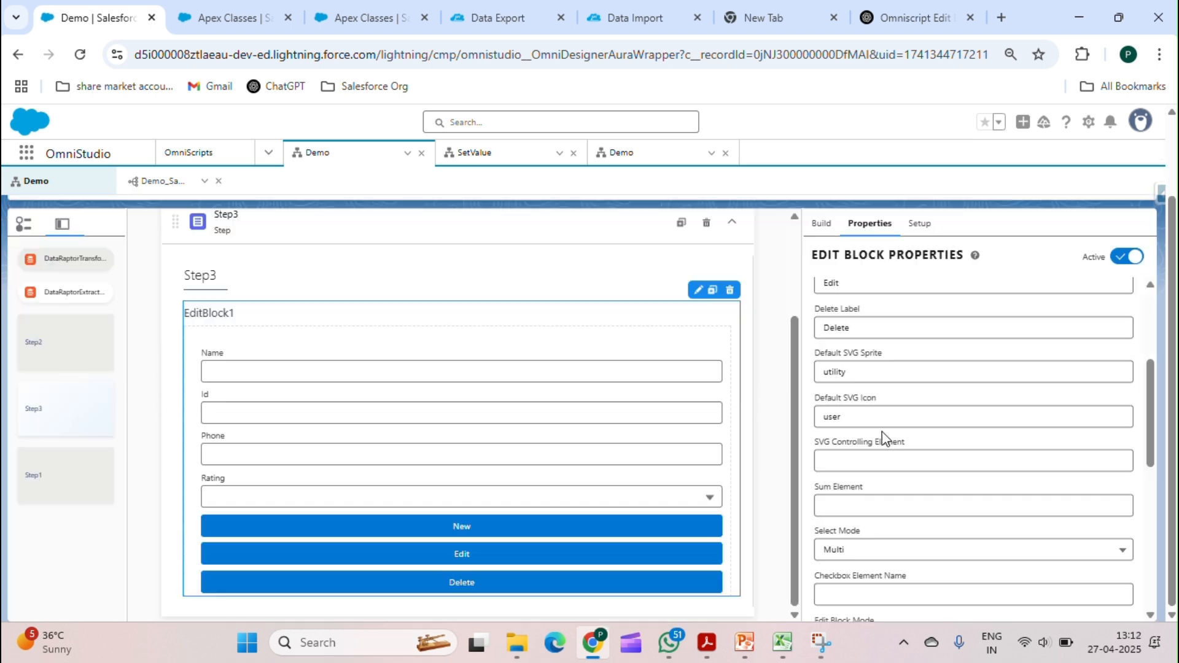
{"action": "scroll", "coordinate": [881, 432], "scroll_direction": "down", "scroll_amount": 3}
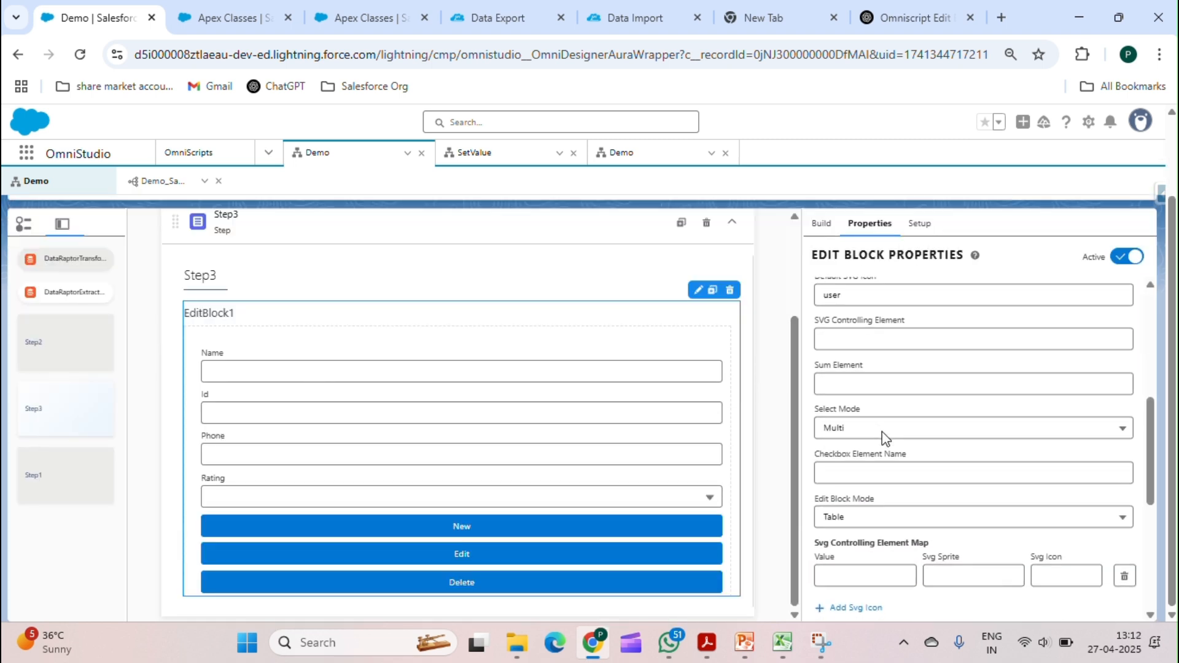
{"action": "scroll", "coordinate": [861, 422], "scroll_direction": "down", "scroll_amount": 3}
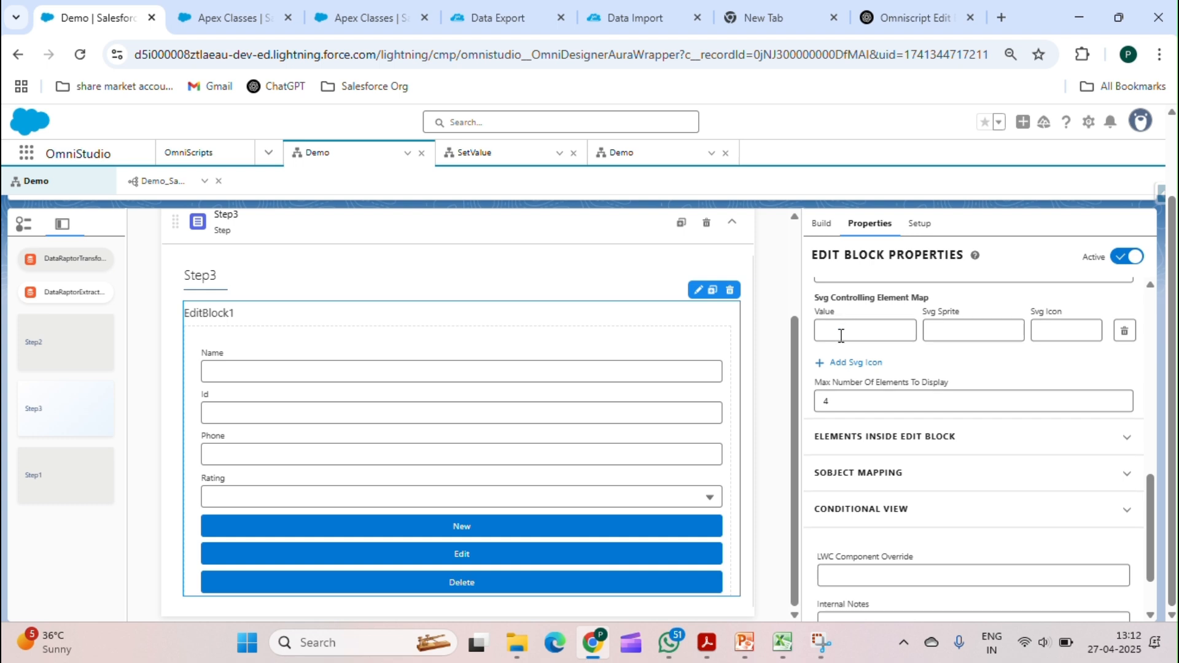
{"action": "scroll", "coordinate": [840, 336], "scroll_direction": "up", "scroll_amount": 2}
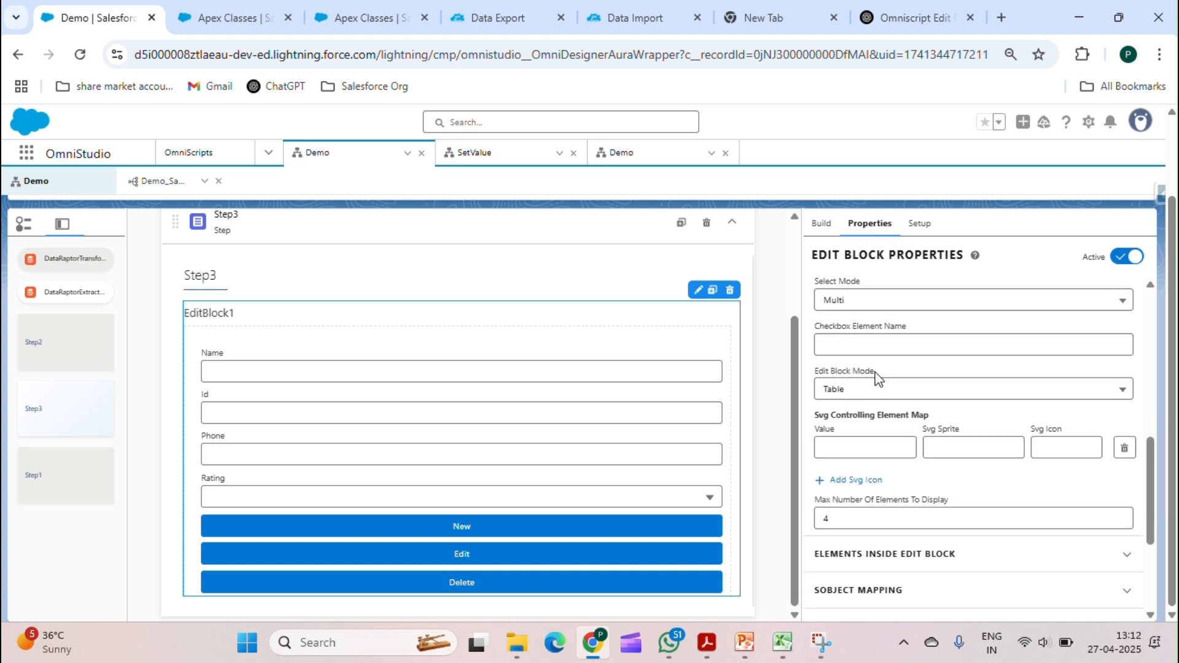
{"action": "left_click", "coordinate": [878, 391]}
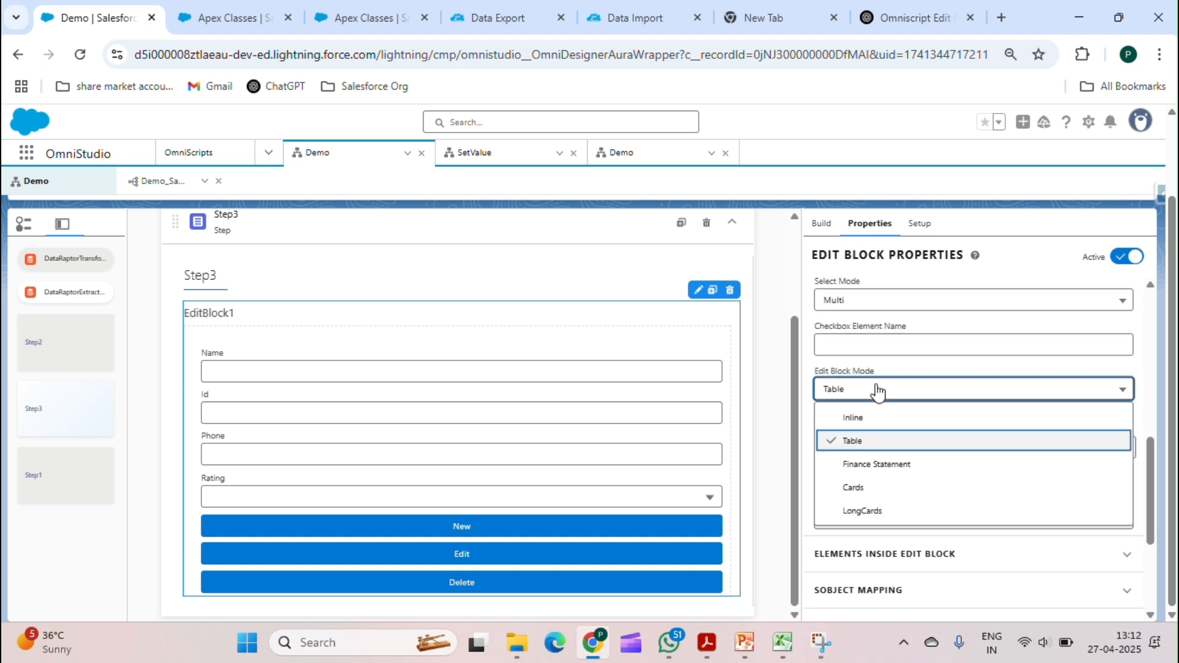
{"action": "left_click", "coordinate": [878, 419]}
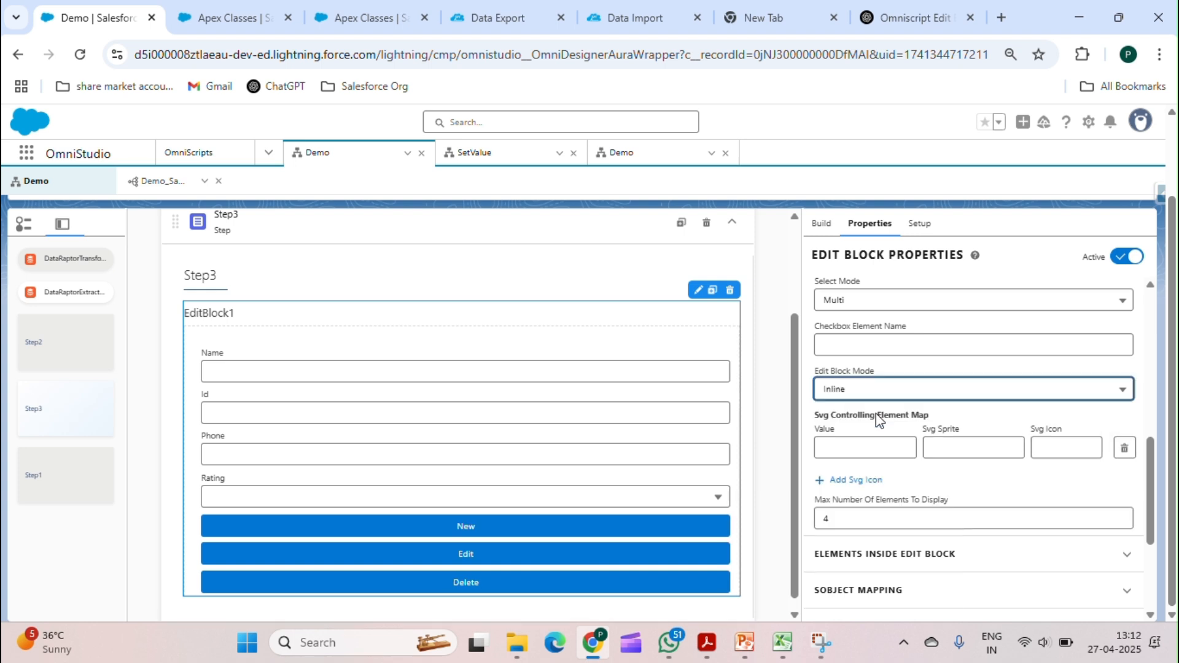
{"action": "left_click", "coordinate": [856, 389]}
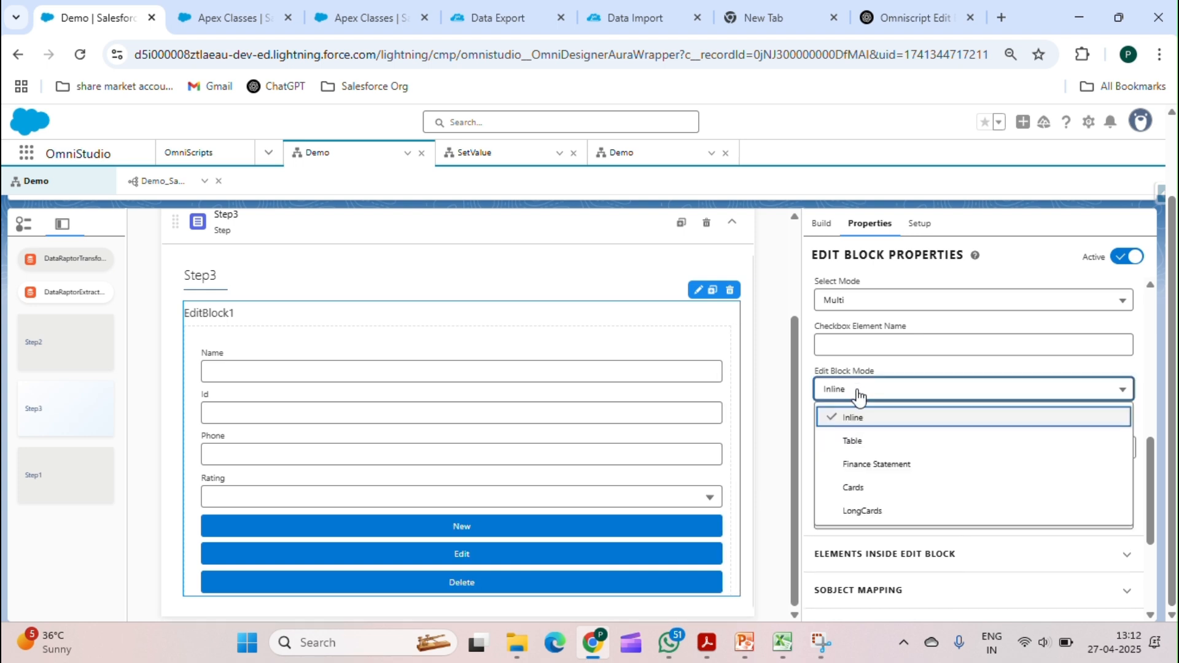
{"action": "left_click", "coordinate": [858, 491]}
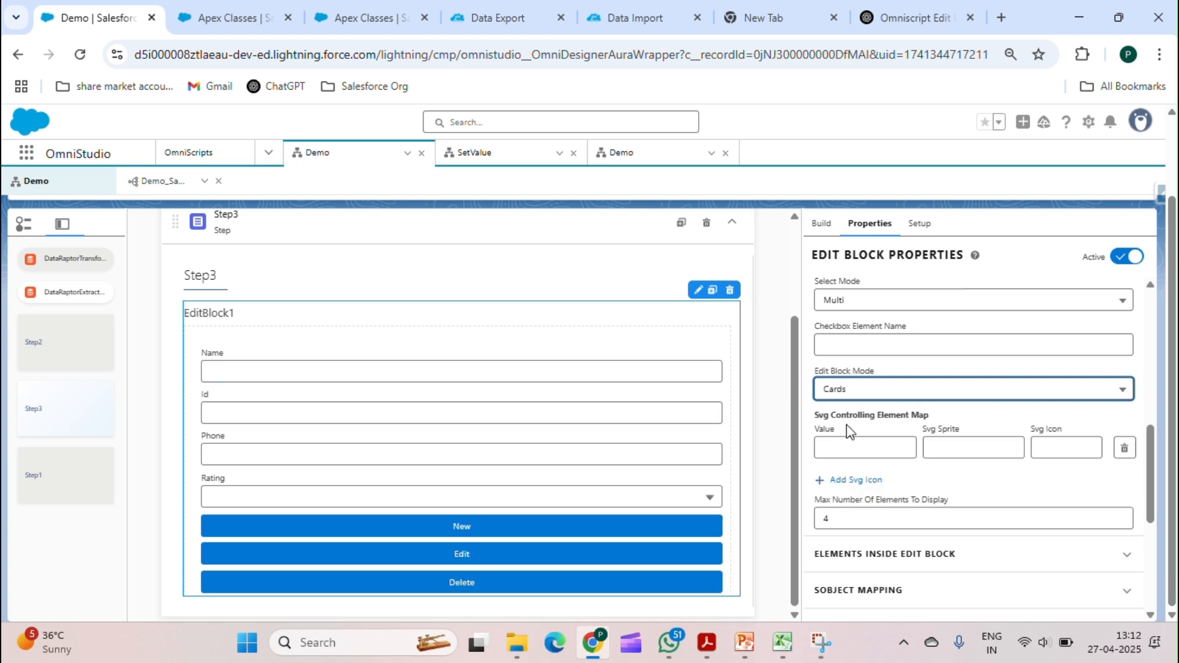
Step: Preview the Demo OmniScript, look through the account cards in EditBlock1, and return to the design view
{"action": "scroll", "coordinate": [764, 277], "scroll_direction": "up", "scroll_amount": 5}
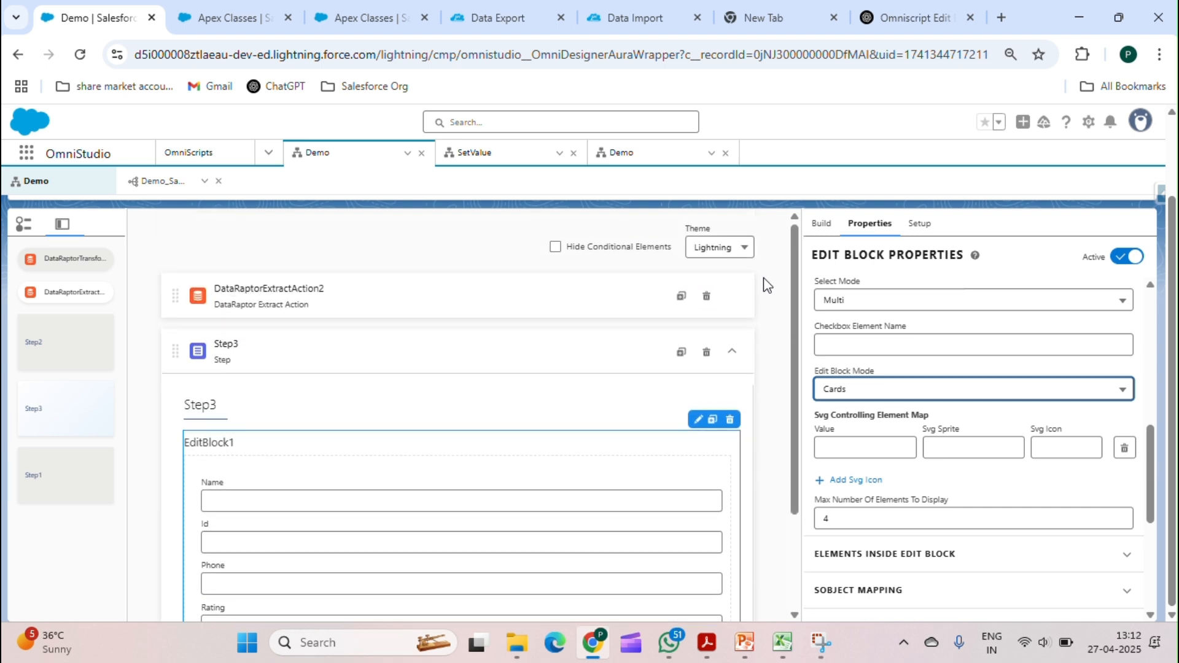
{"action": "left_click", "coordinate": [896, 226]}
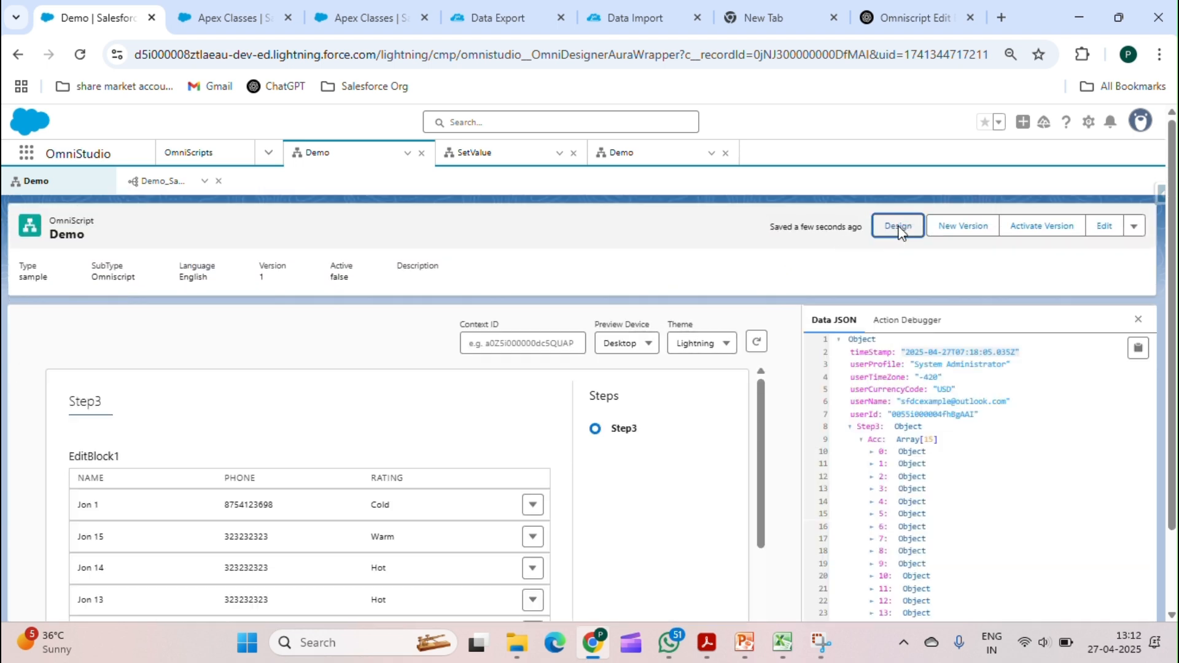
{"action": "scroll", "coordinate": [801, 276], "scroll_direction": "down", "scroll_amount": 2}
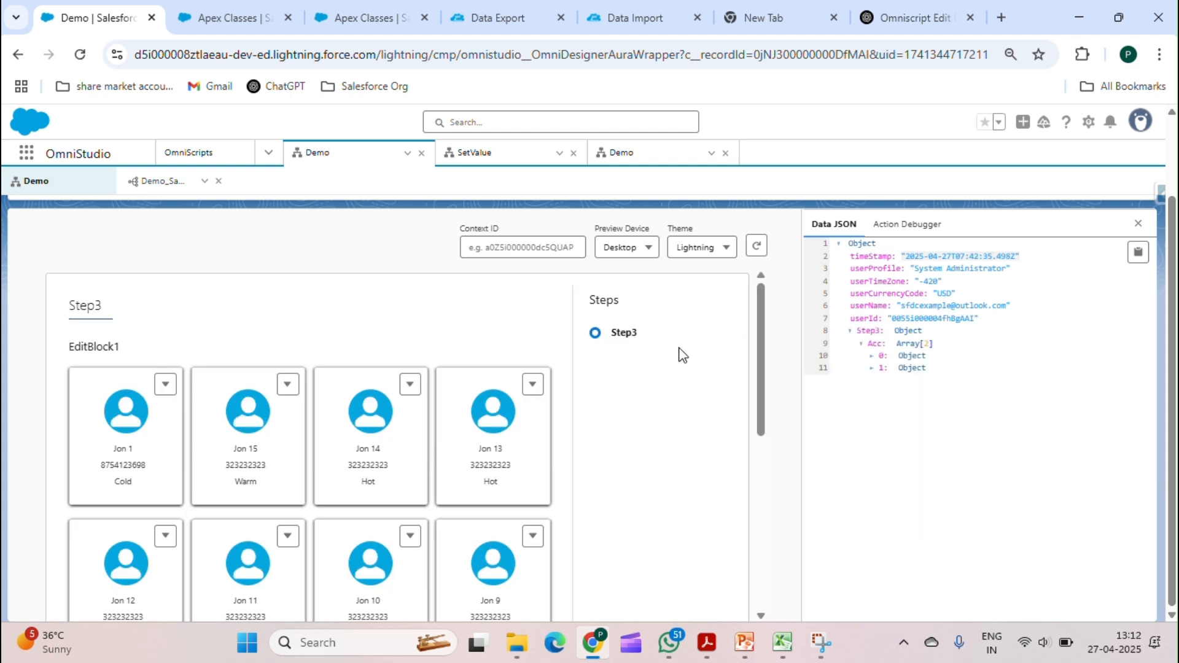
{"action": "scroll", "coordinate": [658, 367], "scroll_direction": "down", "scroll_amount": 1}
{"action": "scroll", "coordinate": [658, 367], "scroll_direction": "down", "scroll_amount": 2}
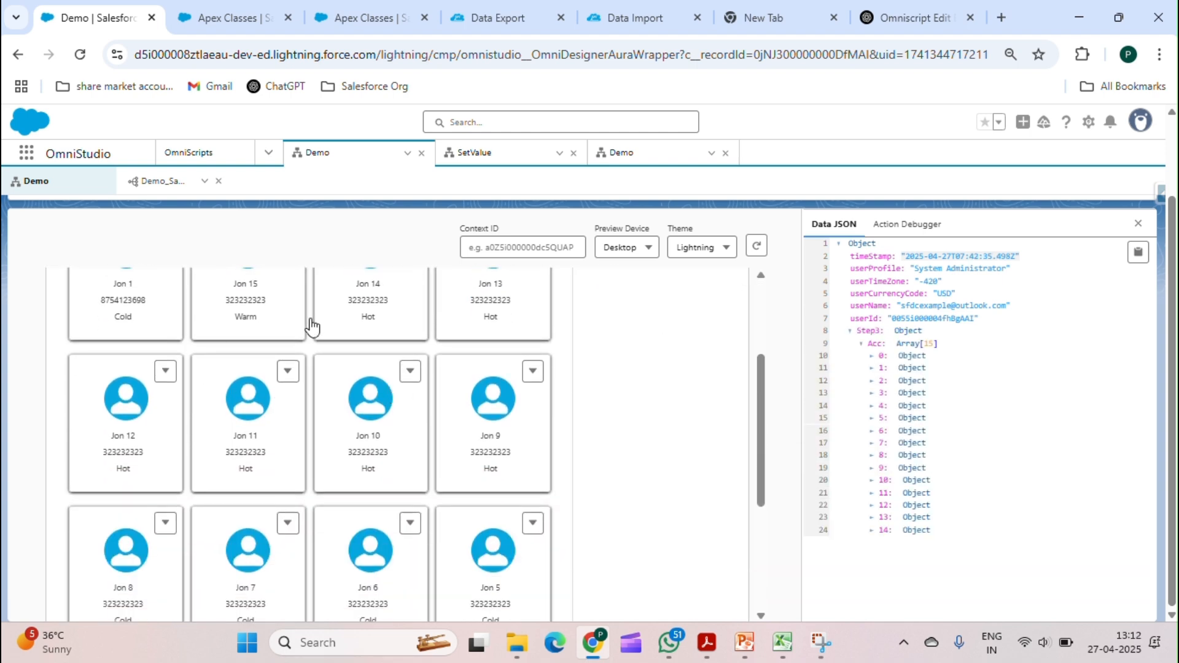
{"action": "scroll", "coordinate": [368, 353], "scroll_direction": "down", "scroll_amount": 3}
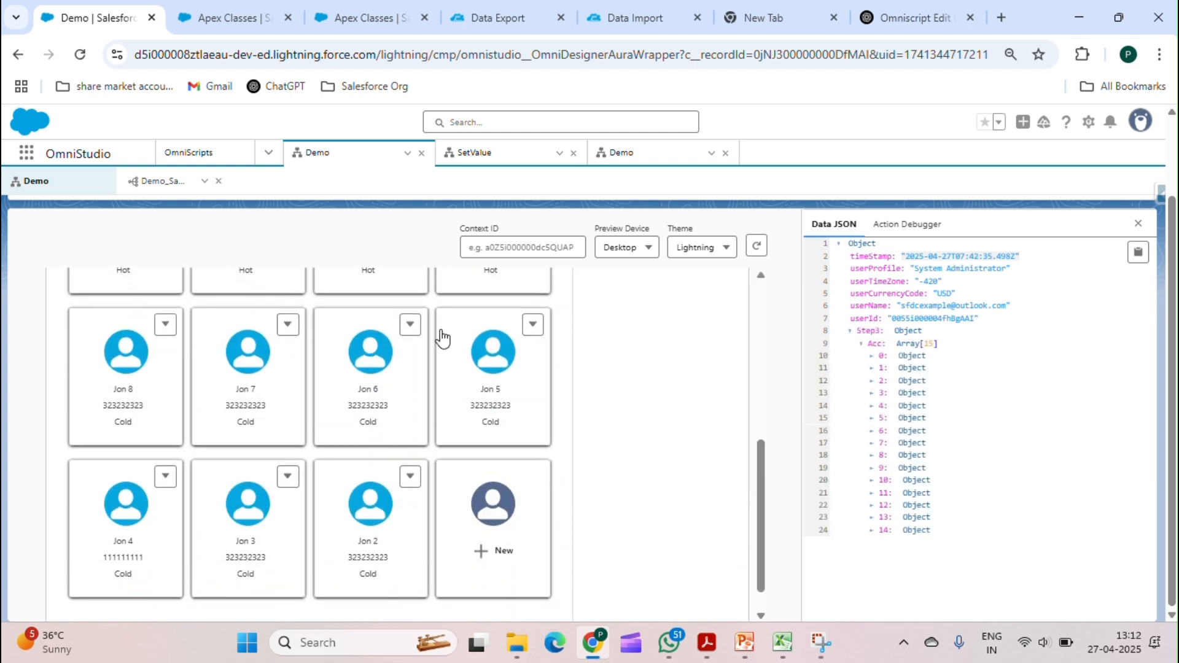
{"action": "scroll", "coordinate": [439, 369], "scroll_direction": "up", "scroll_amount": 2}
{"action": "scroll", "coordinate": [393, 417], "scroll_direction": "up", "scroll_amount": 3}
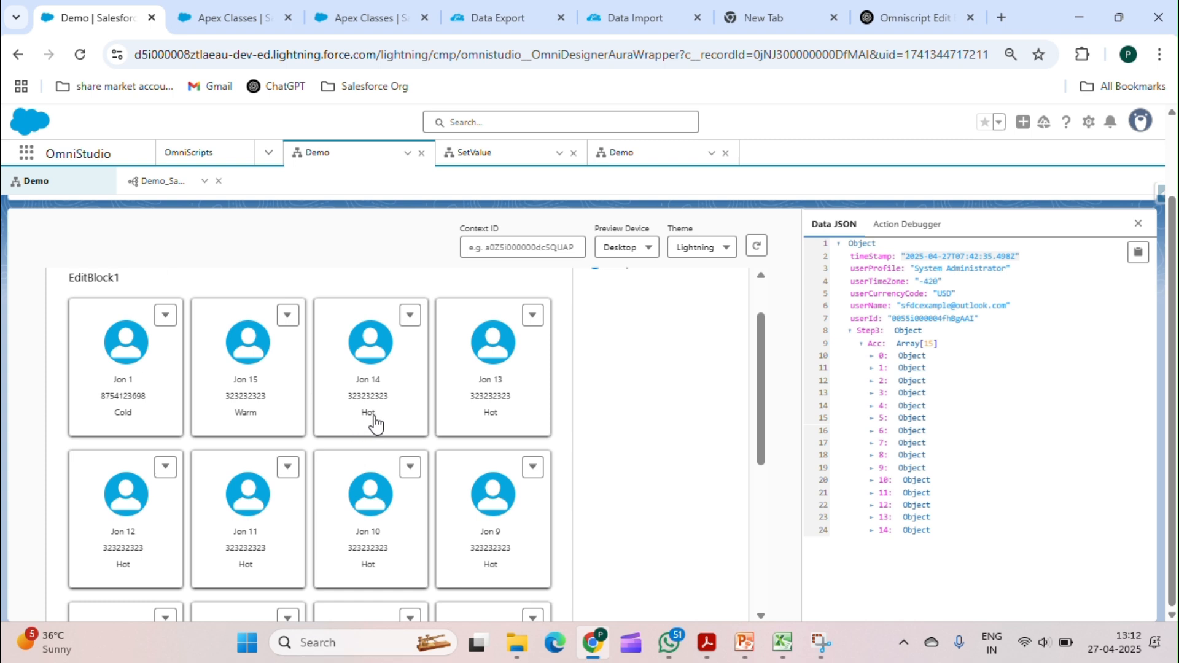
{"action": "scroll", "coordinate": [697, 348], "scroll_direction": "up", "scroll_amount": 1}
{"action": "scroll", "coordinate": [697, 348], "scroll_direction": "up", "scroll_amount": 3}
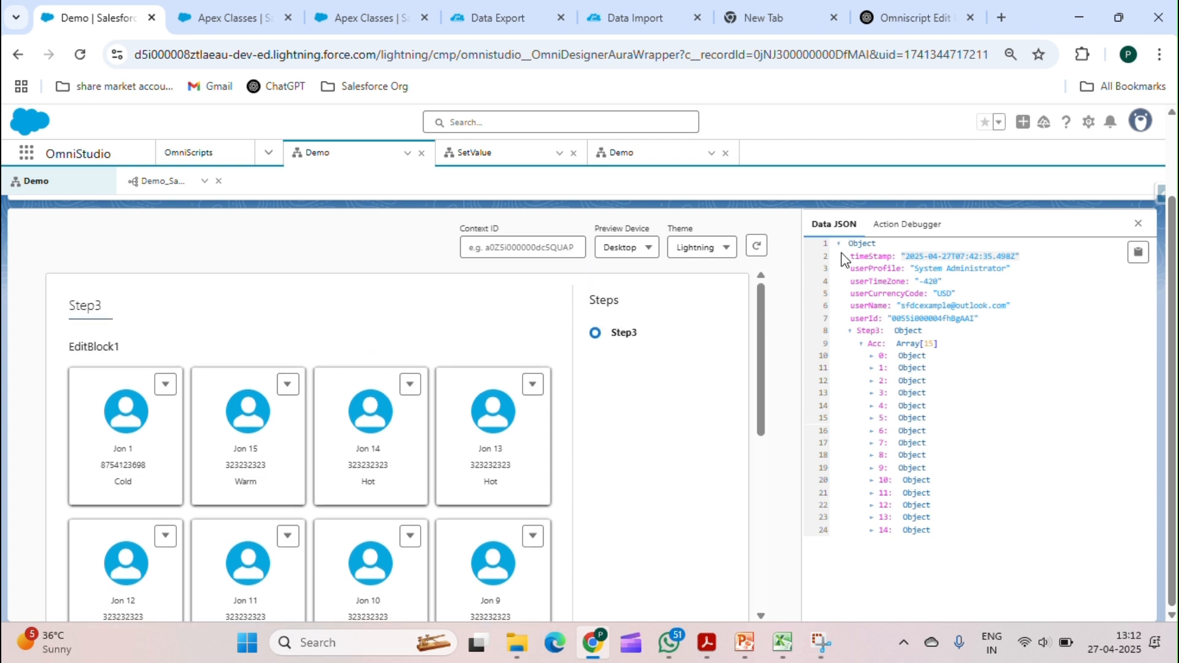
{"action": "left_click", "coordinate": [894, 225]}
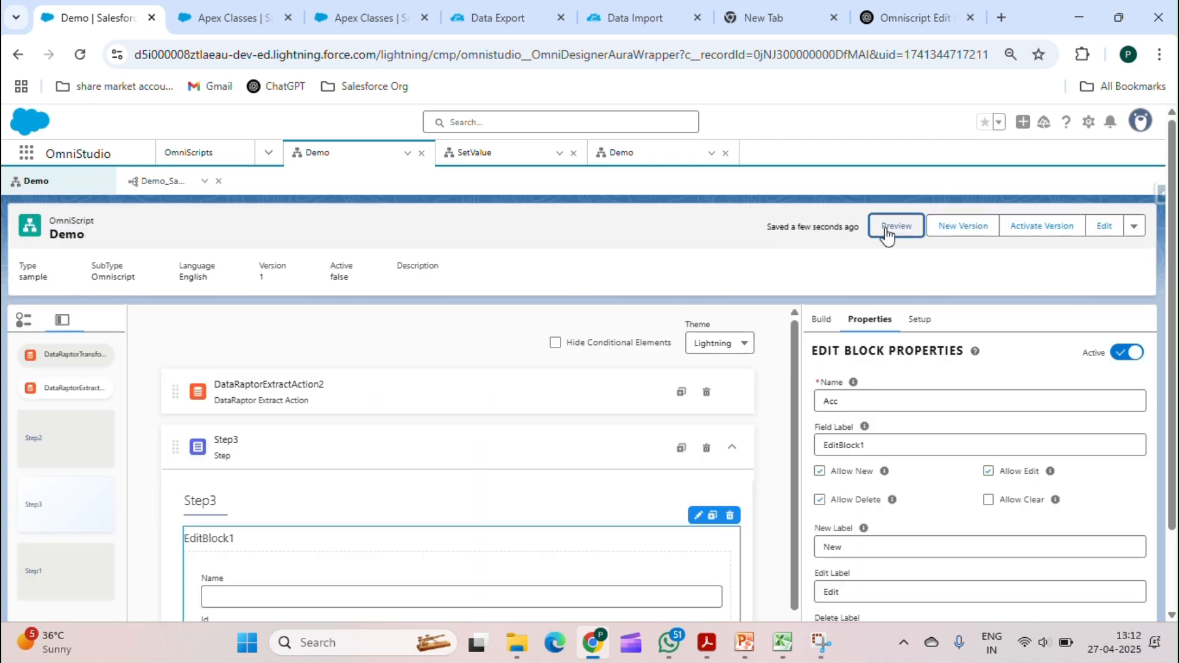
Step: Review the Elements Inside Edit Block list of EditBlock1, briefly including the Id element and excluding it again
{"action": "scroll", "coordinate": [516, 494], "scroll_direction": "down", "scroll_amount": 3}
{"action": "scroll", "coordinate": [479, 527], "scroll_direction": "down", "scroll_amount": 1}
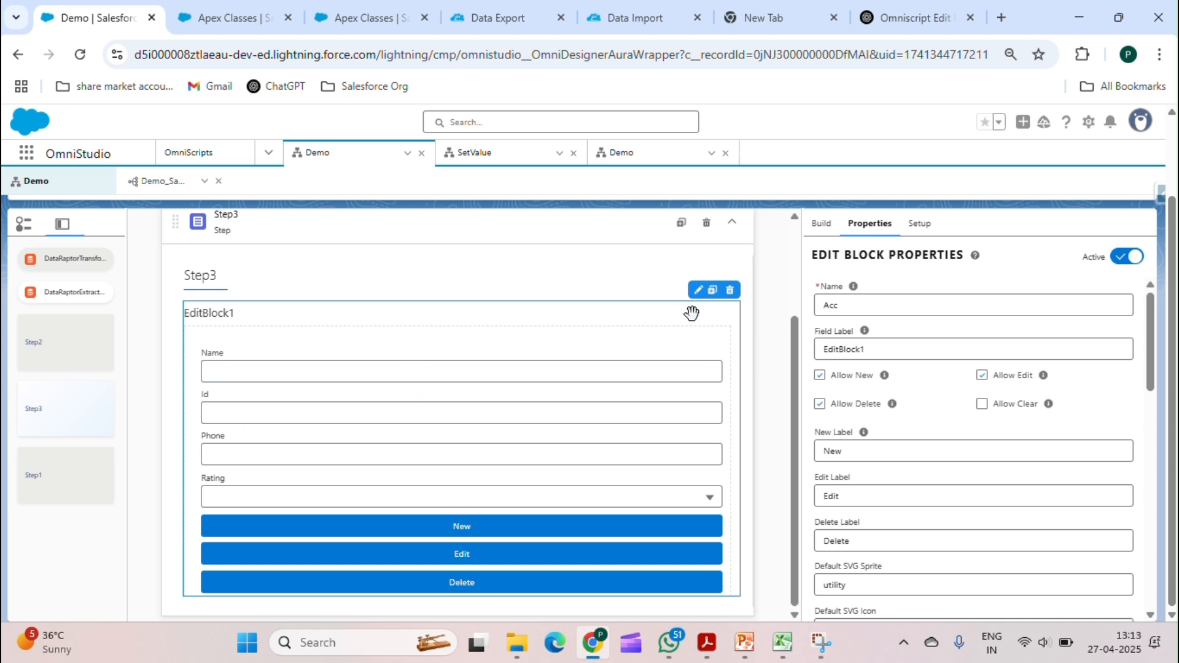
{"action": "scroll", "coordinate": [976, 379], "scroll_direction": "down", "scroll_amount": 7}
{"action": "scroll", "coordinate": [978, 380], "scroll_direction": "down", "scroll_amount": 4}
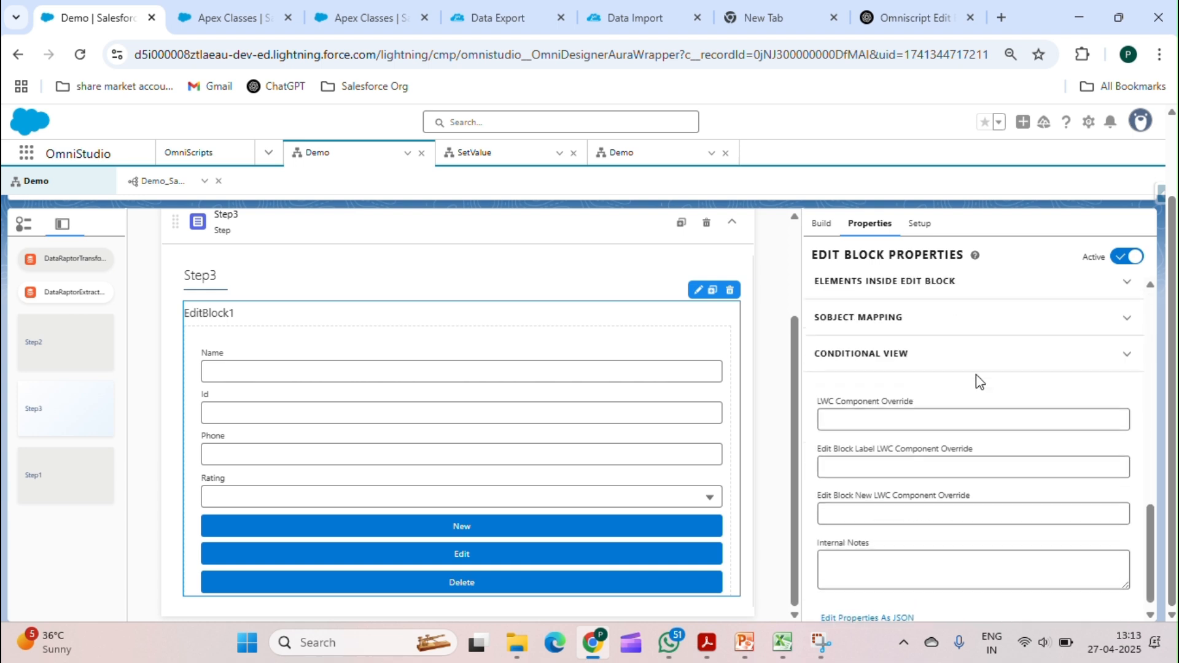
{"action": "scroll", "coordinate": [891, 345], "scroll_direction": "up", "scroll_amount": 1}
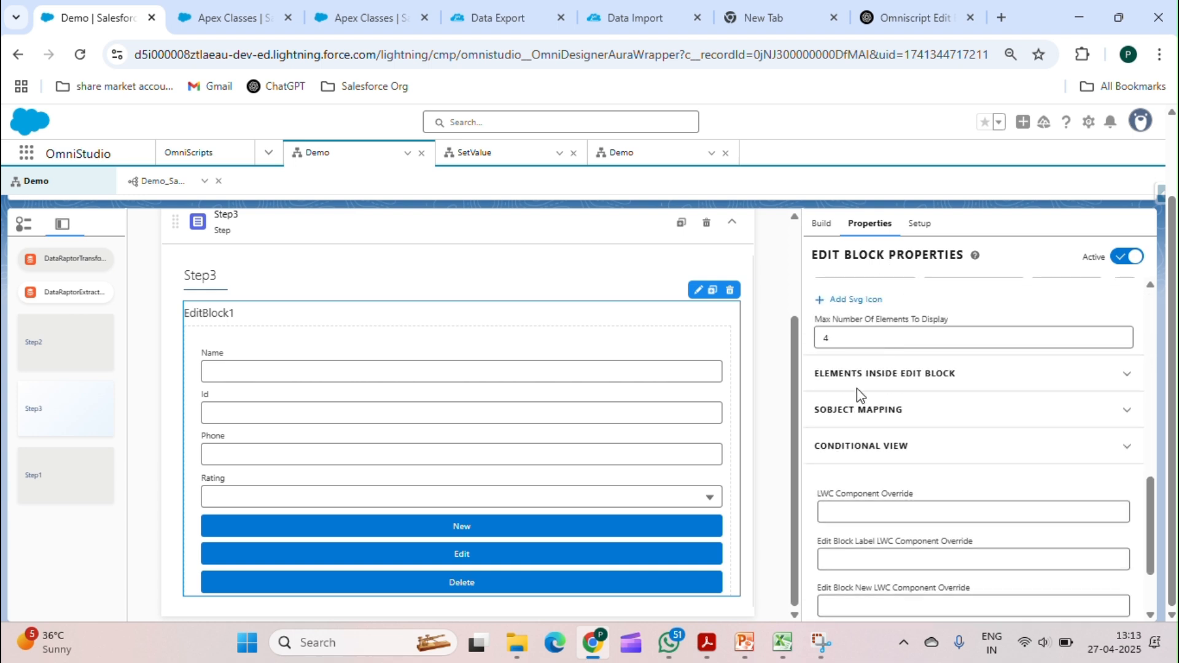
{"action": "left_click", "coordinate": [867, 381]}
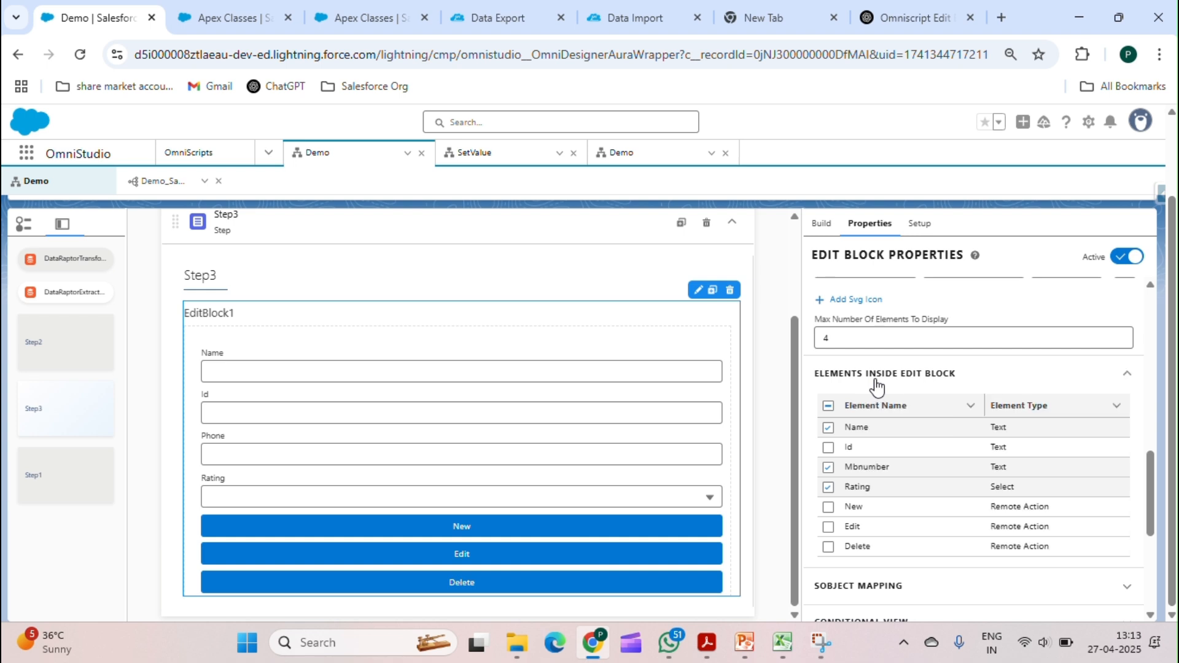
{"action": "scroll", "coordinate": [890, 459], "scroll_direction": "down", "scroll_amount": 1}
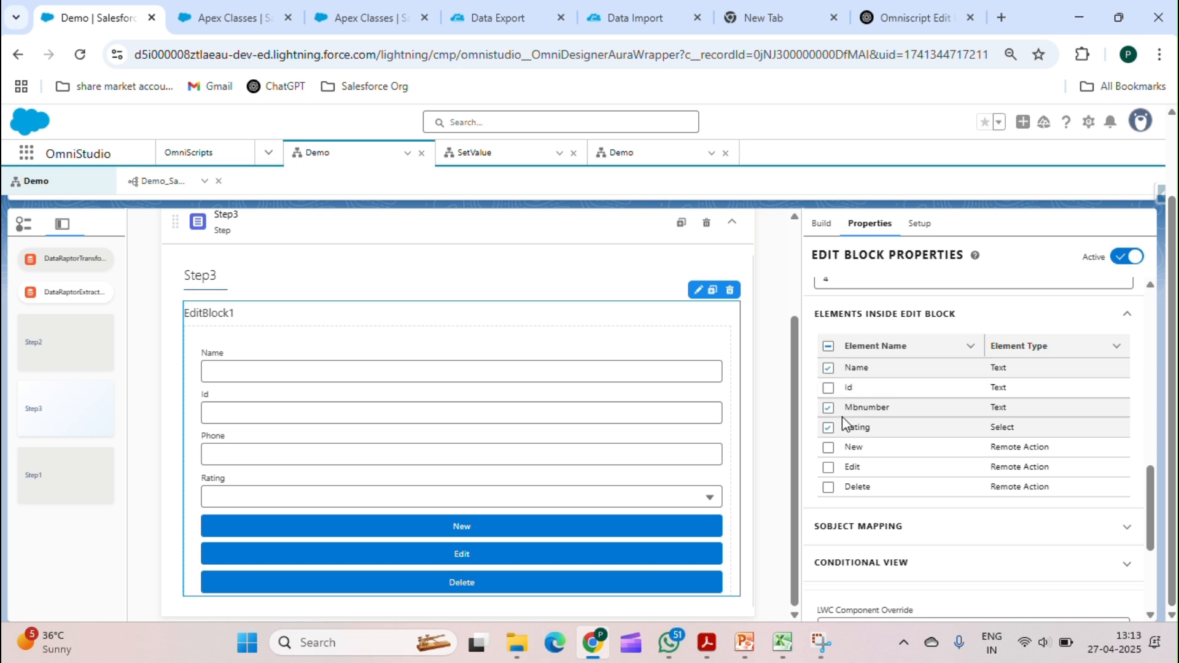
{"action": "scroll", "coordinate": [841, 423], "scroll_direction": "down", "scroll_amount": 1}
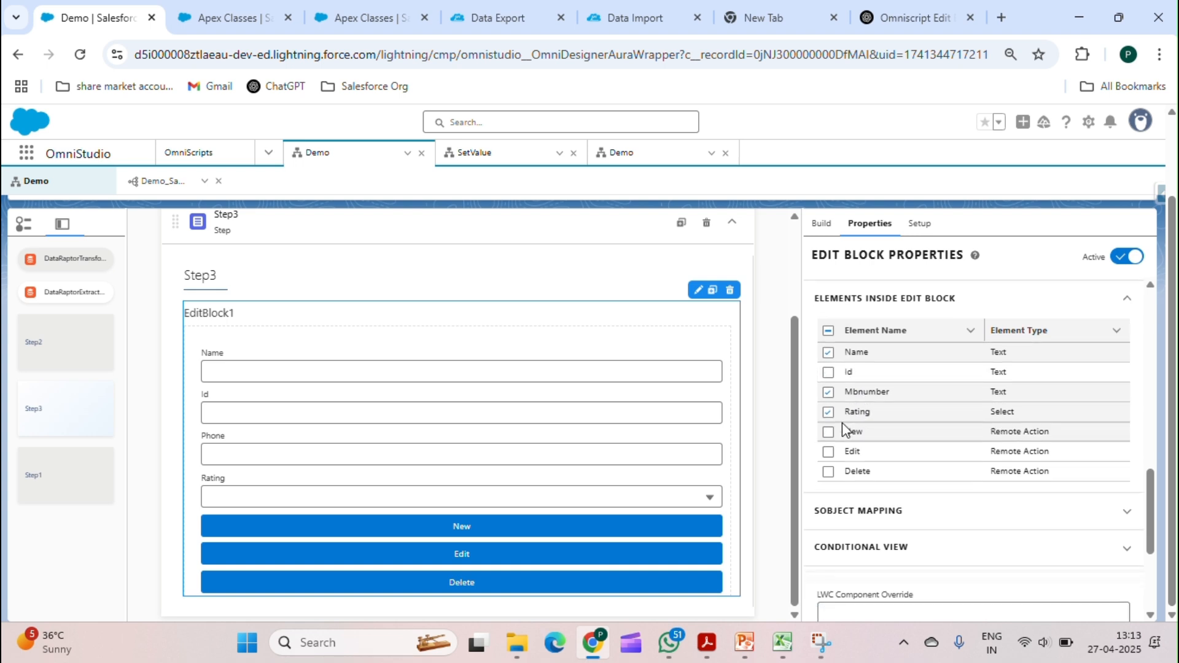
{"action": "left_click", "coordinate": [828, 372]}
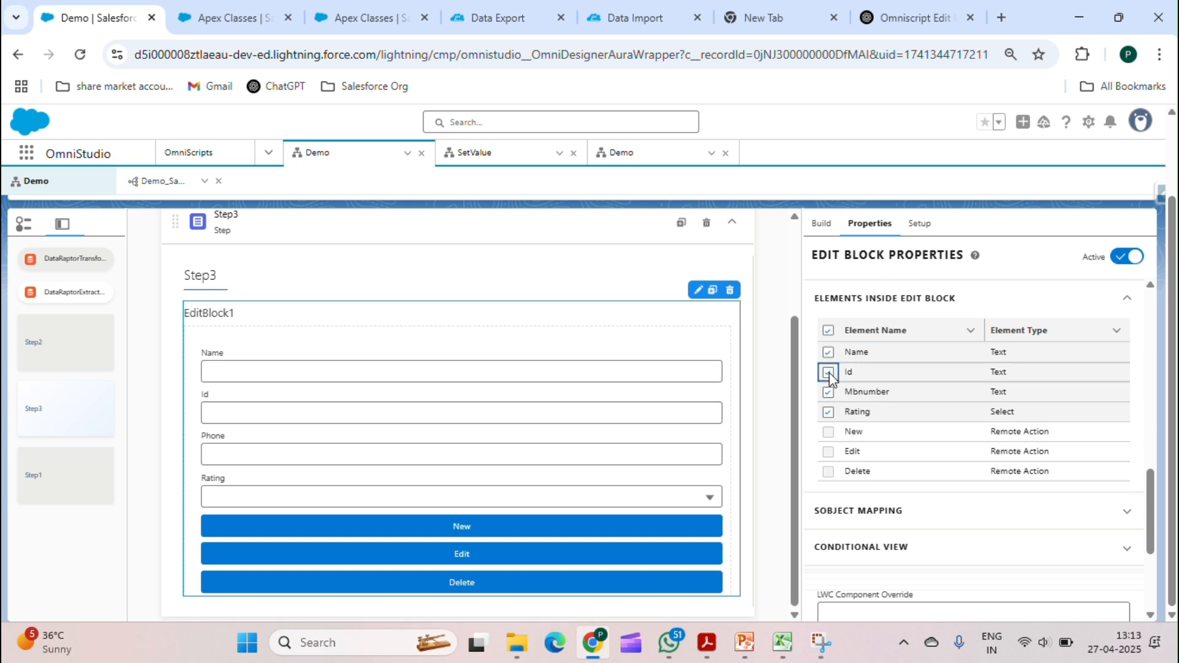
{"action": "left_click", "coordinate": [828, 372]}
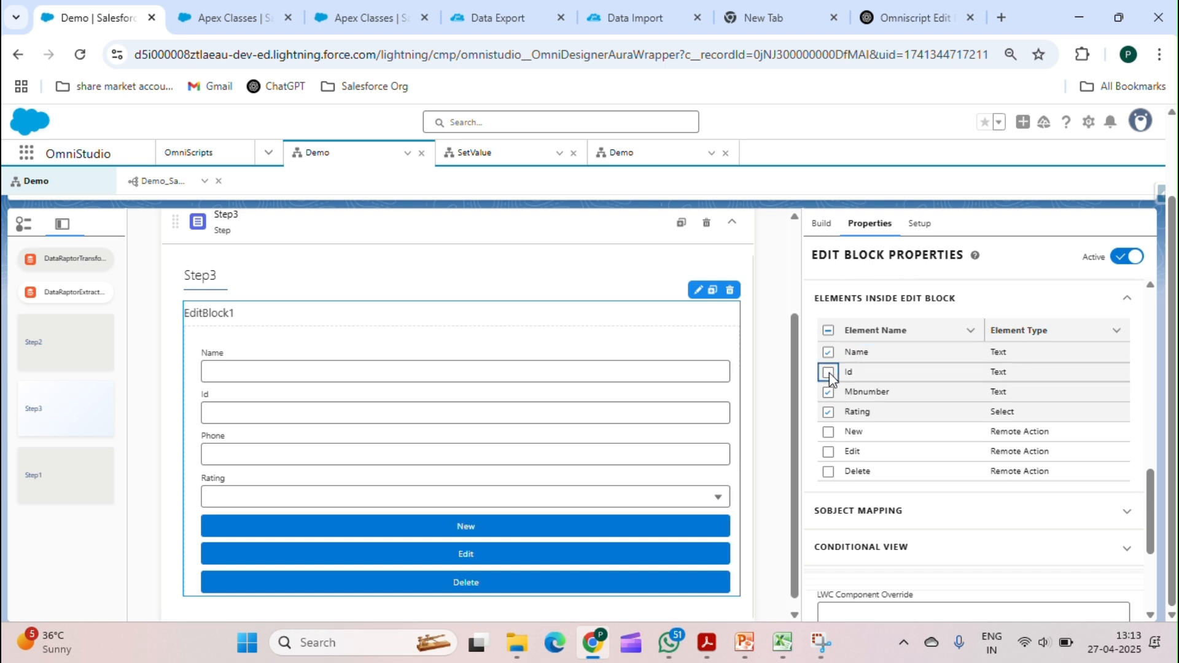
Step: Open the Id text field's properties as JSON, check its "hide" property, and close the JSON editor
{"action": "left_click", "coordinate": [606, 399]}
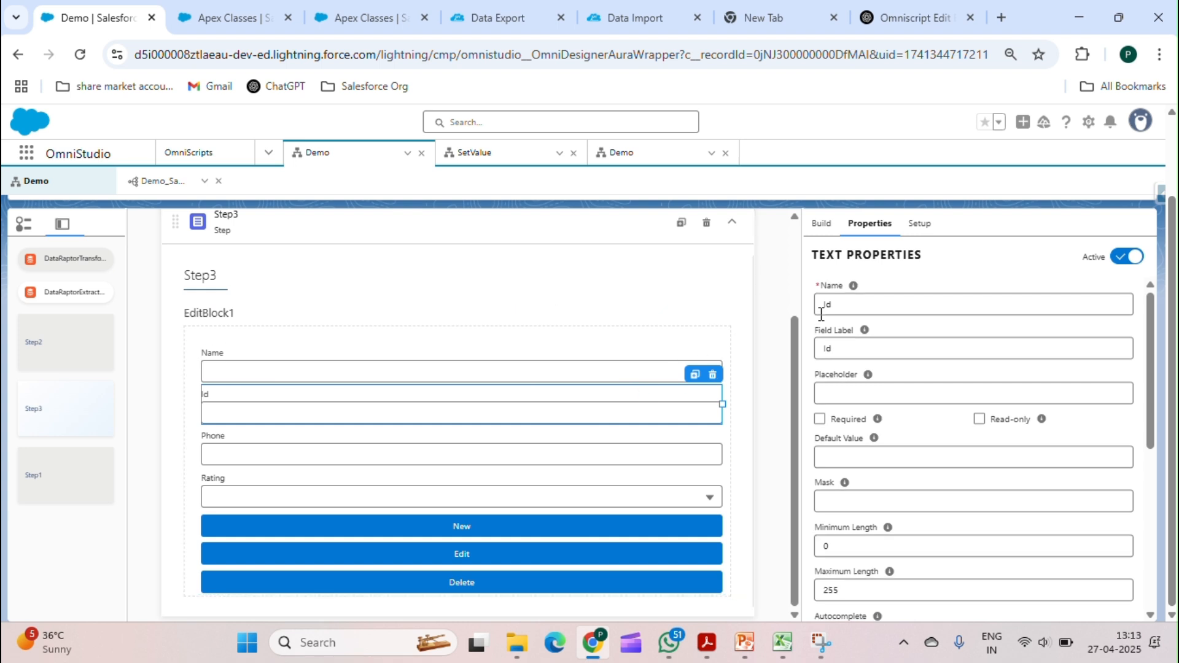
{"action": "scroll", "coordinate": [832, 344], "scroll_direction": "down", "scroll_amount": 3}
{"action": "scroll", "coordinate": [833, 359], "scroll_direction": "down", "scroll_amount": 5}
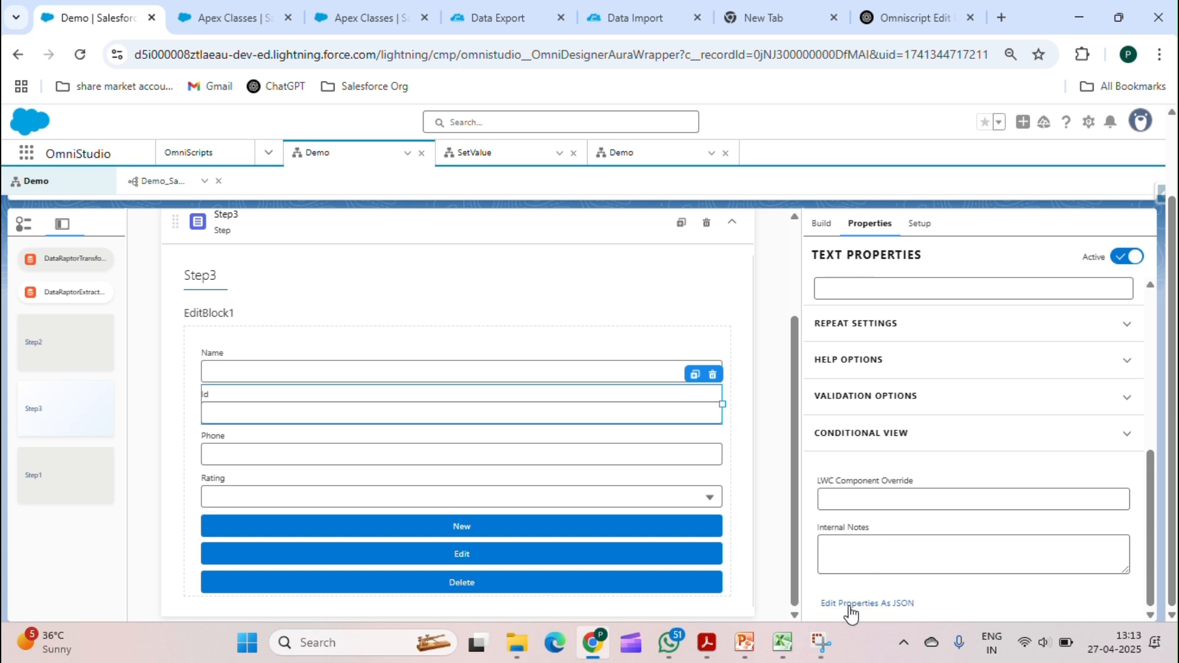
{"action": "left_click", "coordinate": [870, 604]}
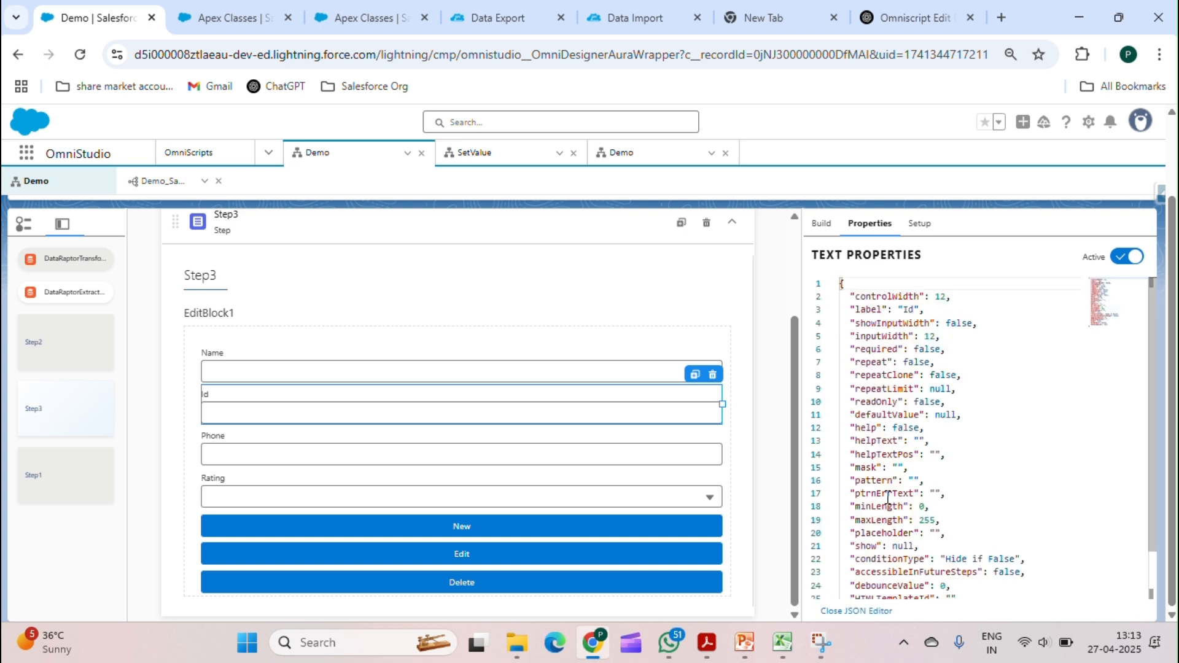
{"action": "scroll", "coordinate": [888, 498], "scroll_direction": "down", "scroll_amount": 2}
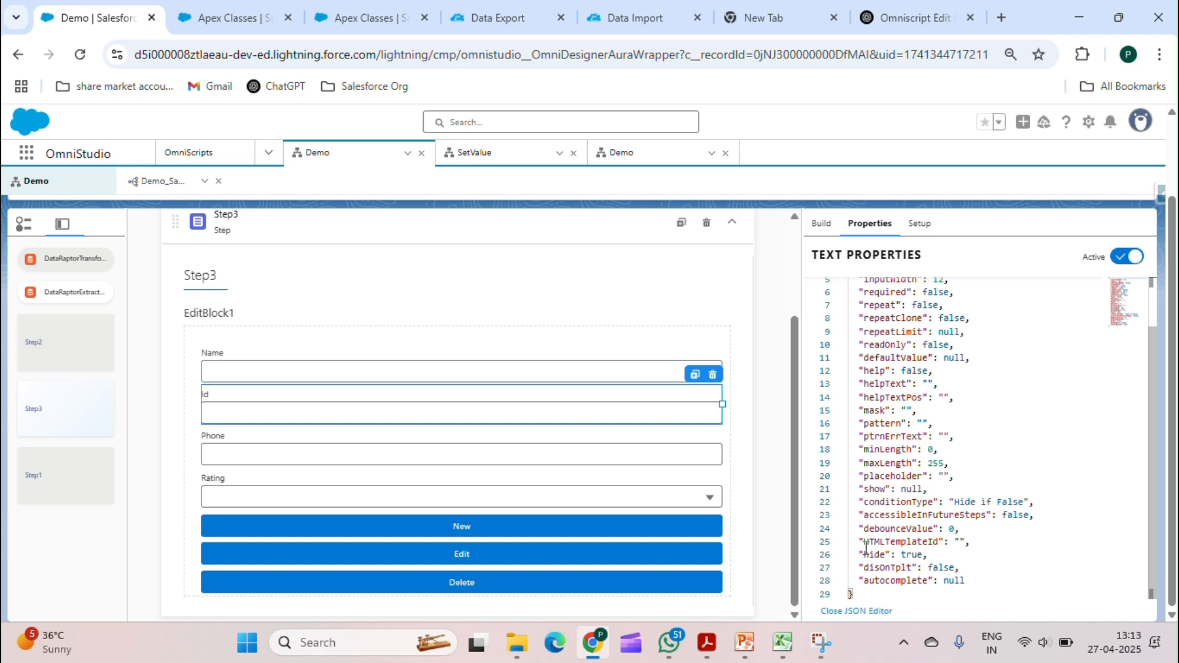
{"action": "left_click_drag", "start_coordinate": [858, 555], "coordinate": [912, 554]}
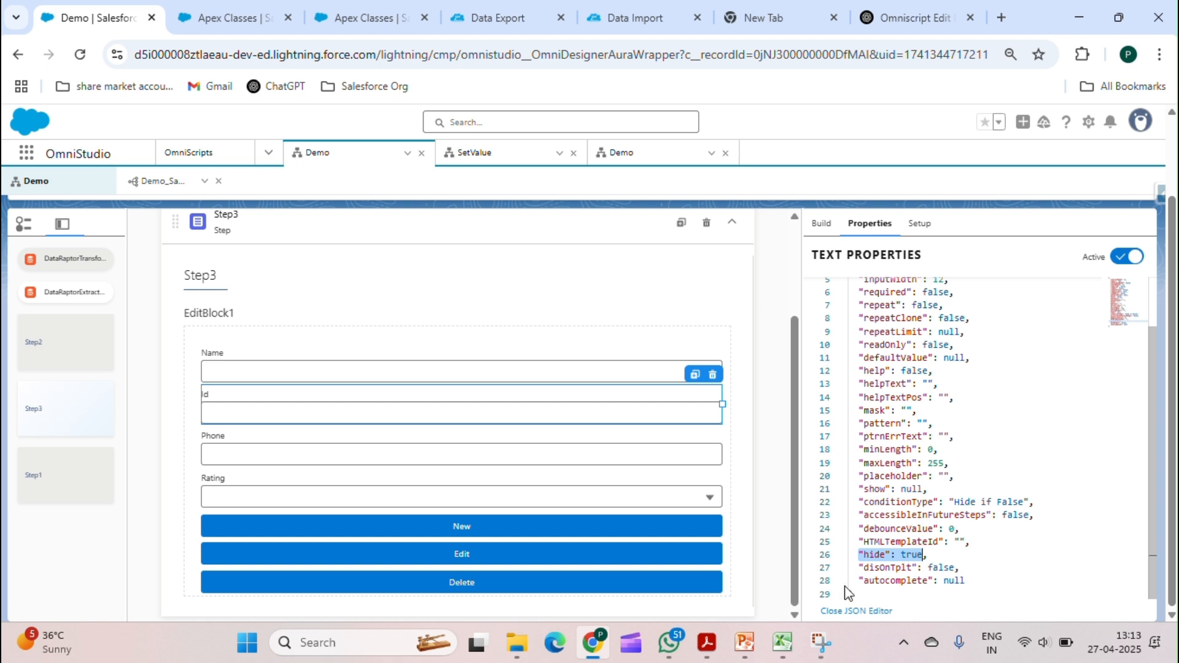
{"action": "left_click", "coordinate": [849, 611]}
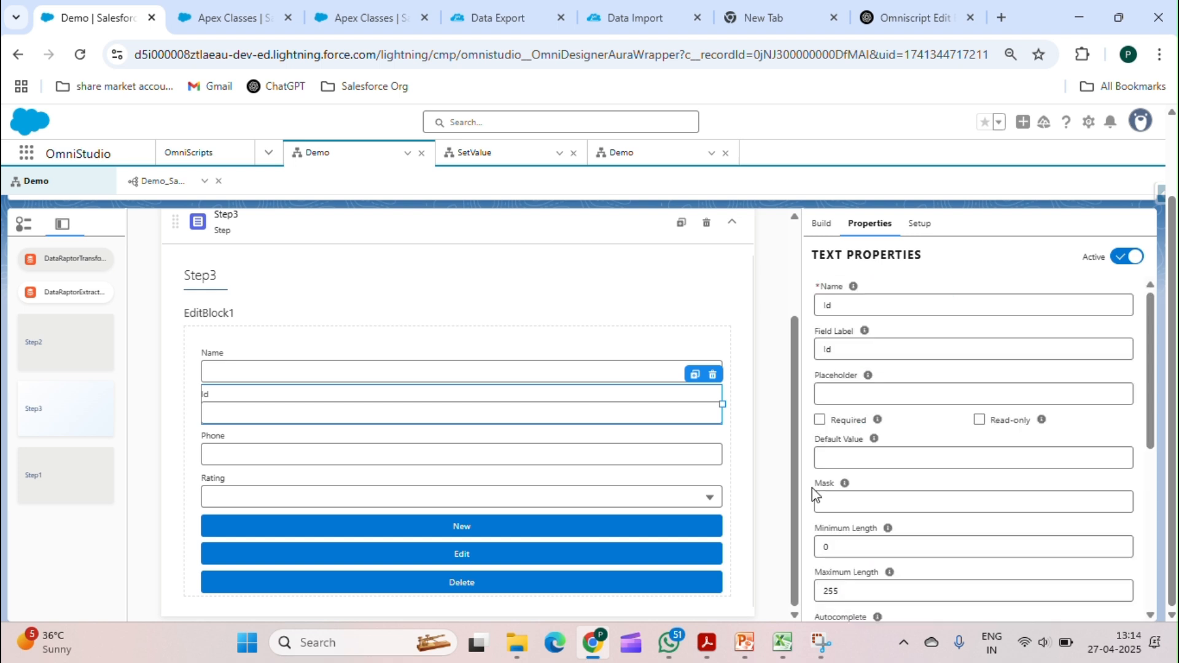
Step: Look over the Id field's remaining properties and preview the Demo OmniScript
{"action": "scroll", "coordinate": [630, 471], "scroll_direction": "up", "scroll_amount": 2}
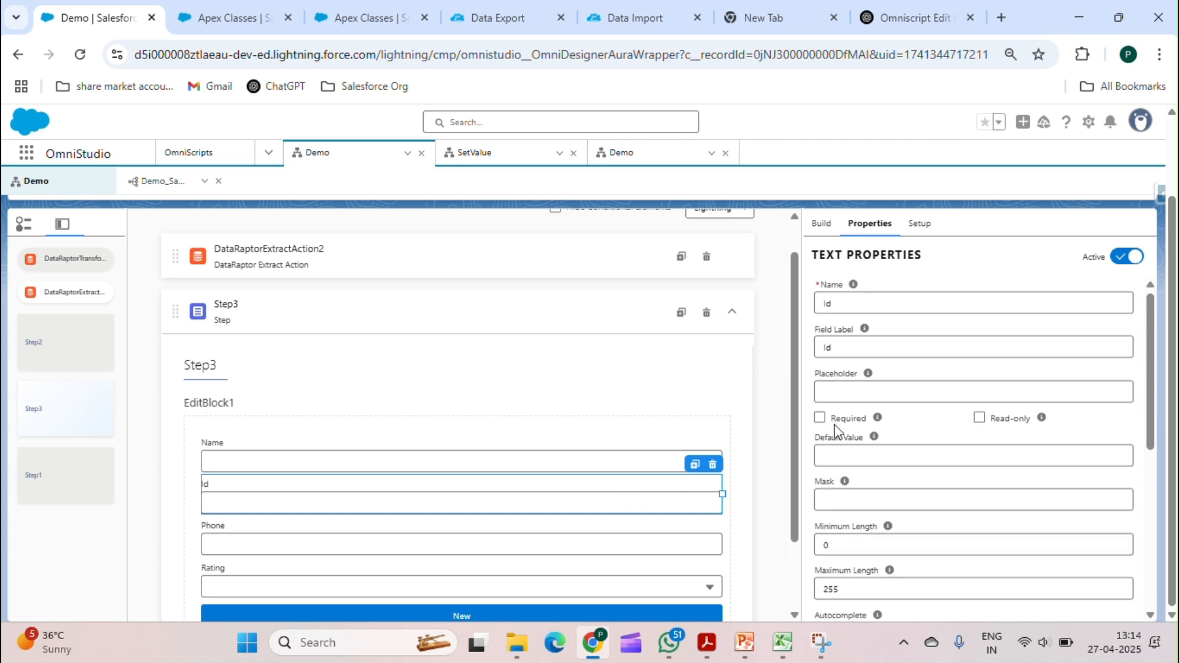
{"action": "scroll", "coordinate": [836, 429], "scroll_direction": "down", "scroll_amount": 2}
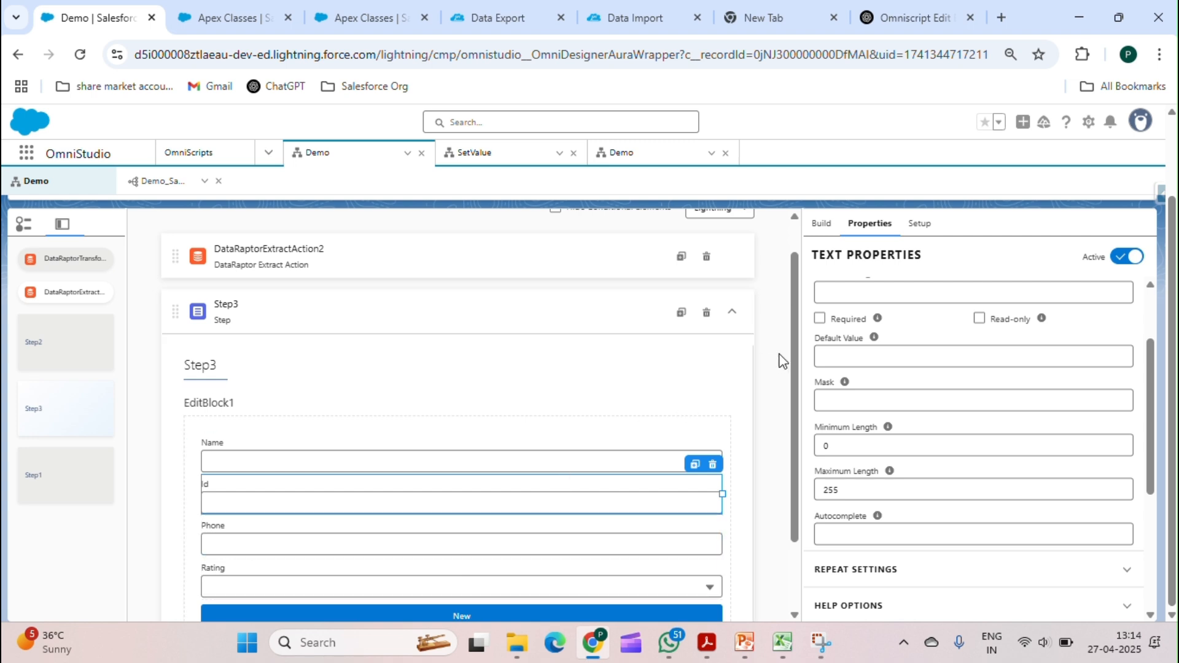
{"action": "scroll", "coordinate": [855, 320], "scroll_direction": "up", "scroll_amount": 2}
{"action": "scroll", "coordinate": [832, 296], "scroll_direction": "up", "scroll_amount": 2}
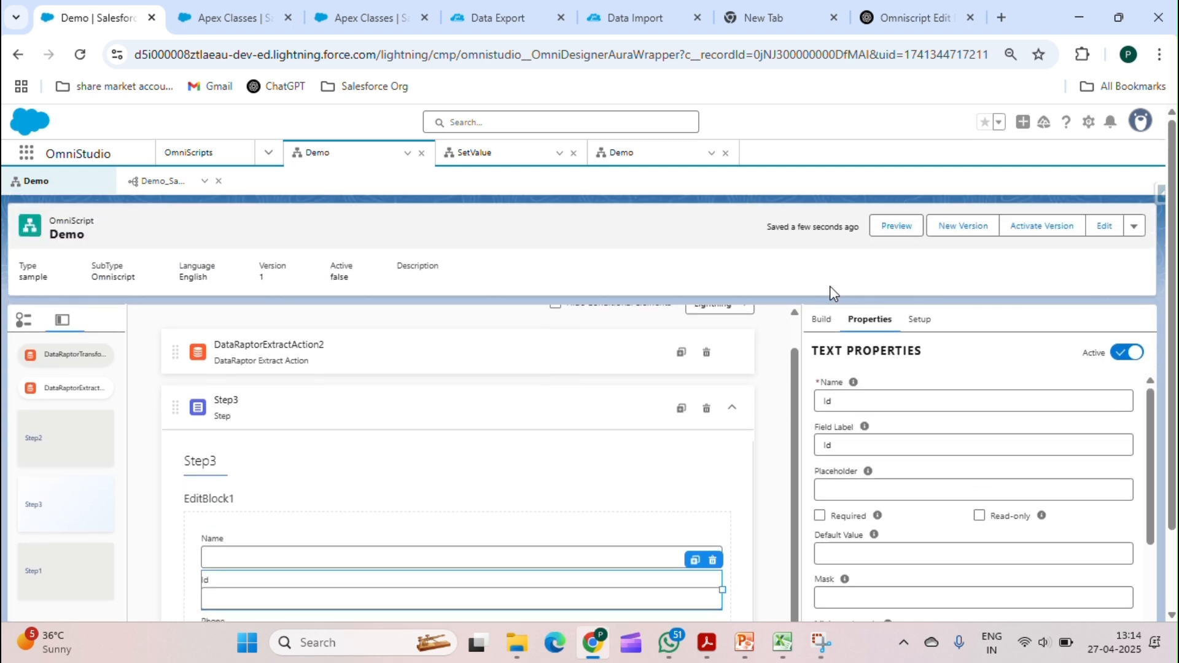
{"action": "left_click", "coordinate": [884, 232]}
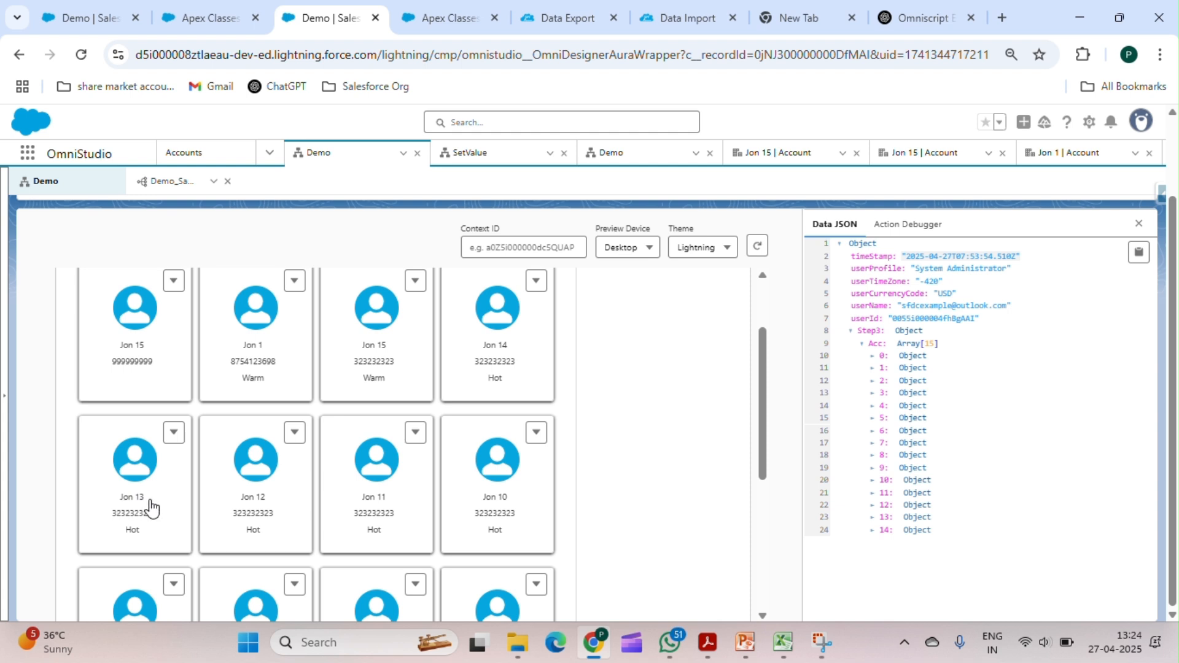
Step: Edit the EditBlock1 account card whose name ends in 13, set its Rating to Cold, and save it
{"action": "scroll", "coordinate": [149, 500], "scroll_direction": "down", "scroll_amount": 2}
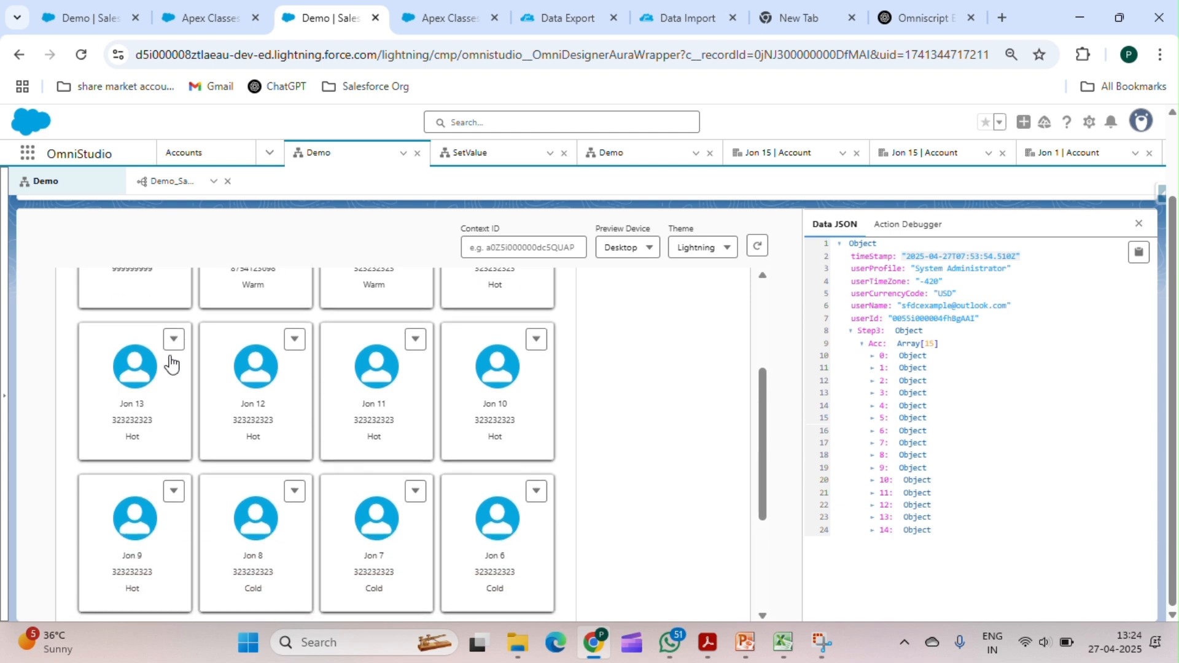
{"action": "left_click", "coordinate": [173, 339]}
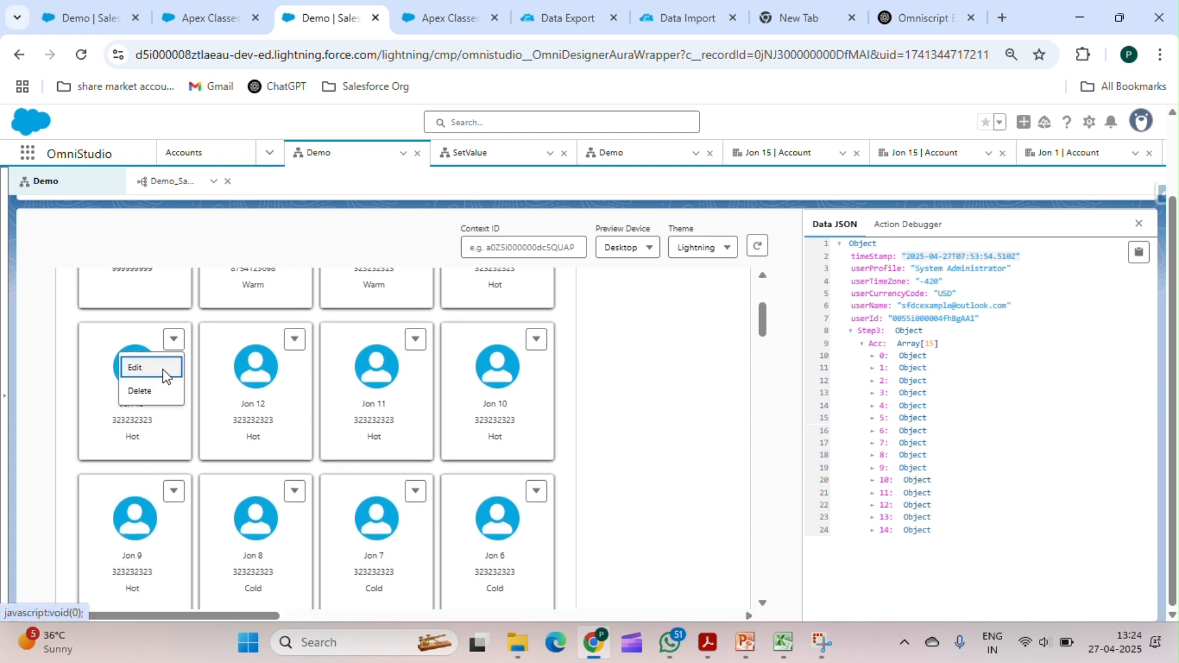
{"action": "left_click", "coordinate": [164, 369]}
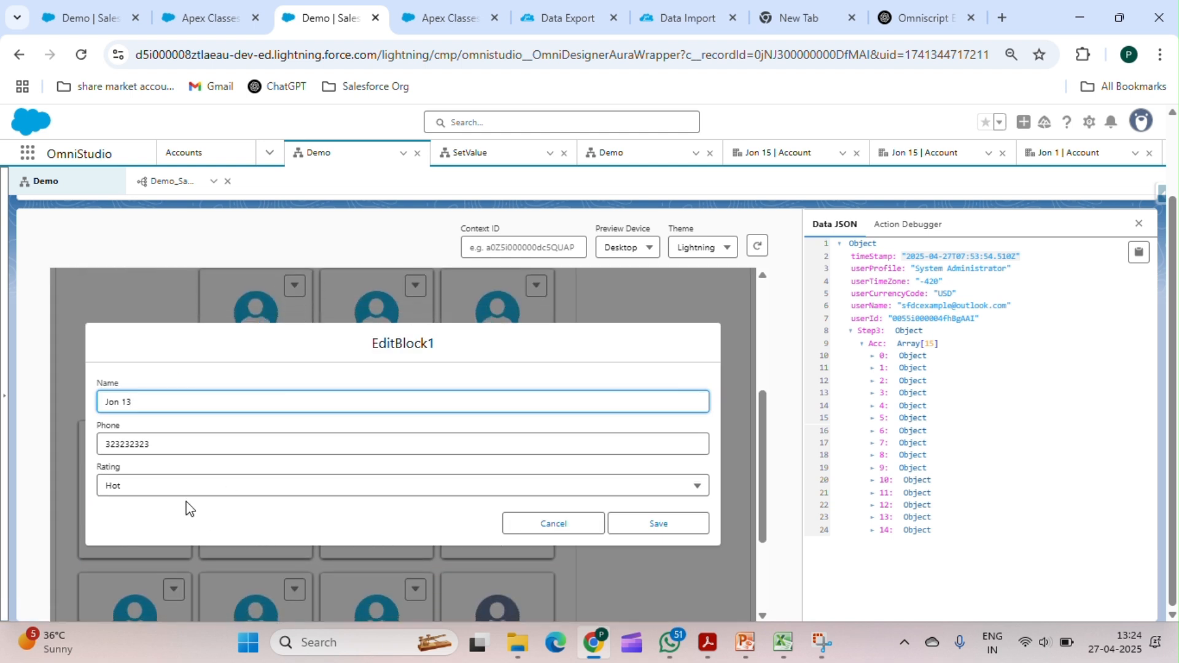
{"action": "left_click", "coordinate": [214, 491]}
{"action": "scroll", "coordinate": [227, 498], "scroll_direction": "down", "scroll_amount": 1}
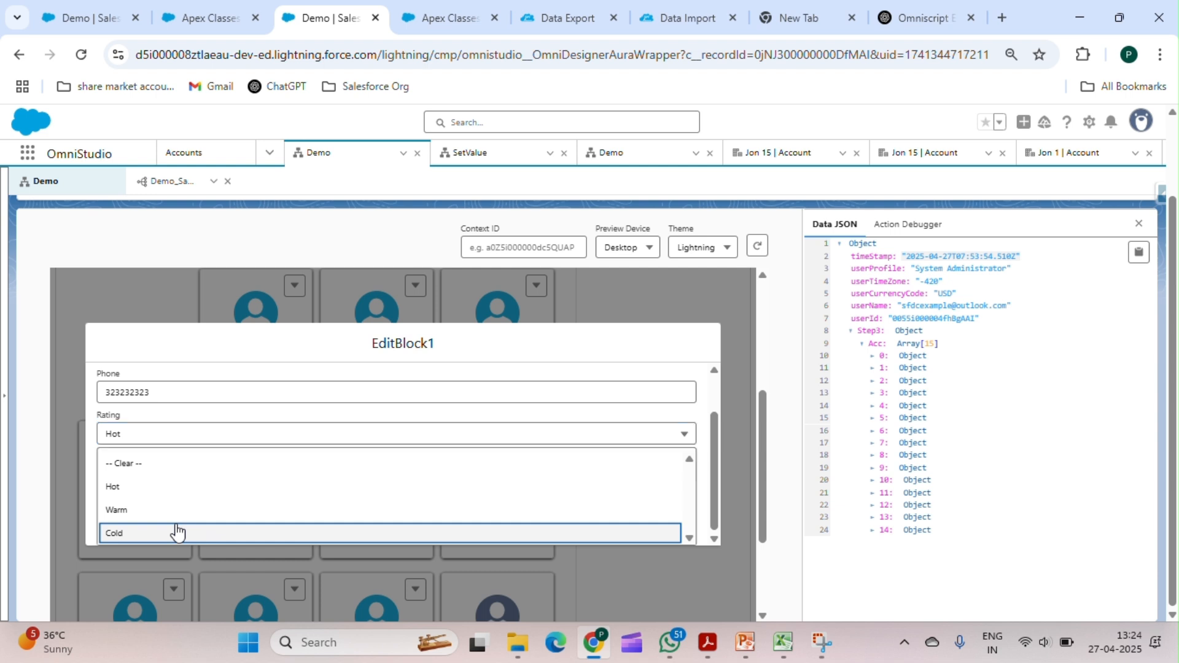
{"action": "left_click", "coordinate": [178, 532]}
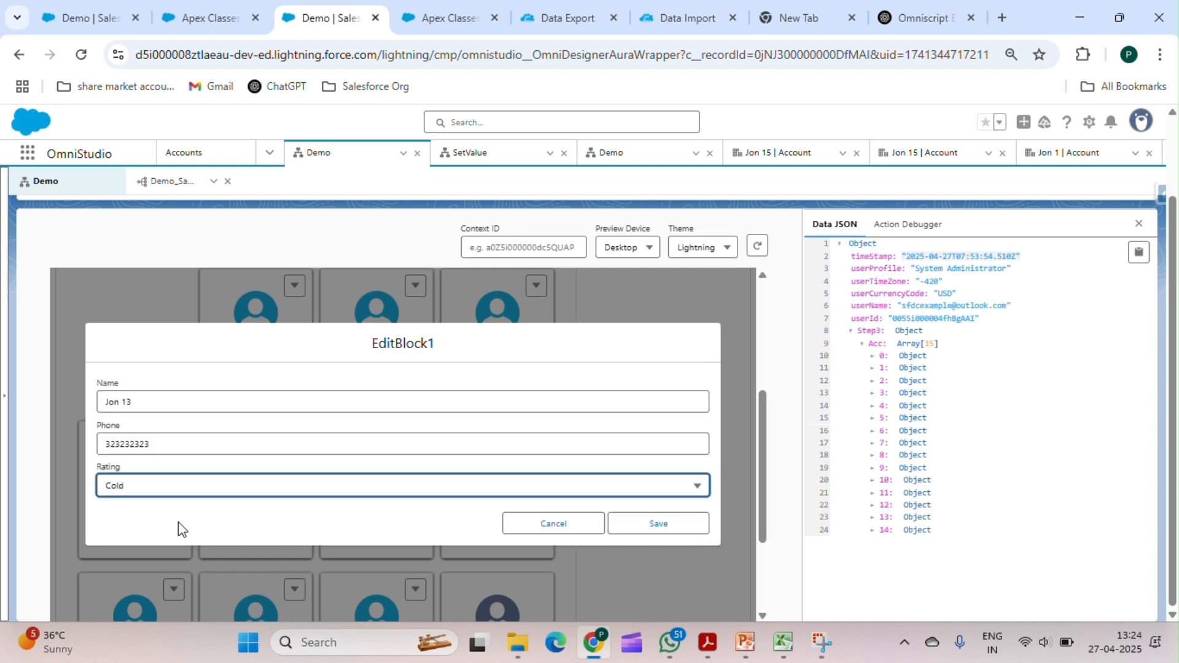
{"action": "left_click", "coordinate": [657, 524]}
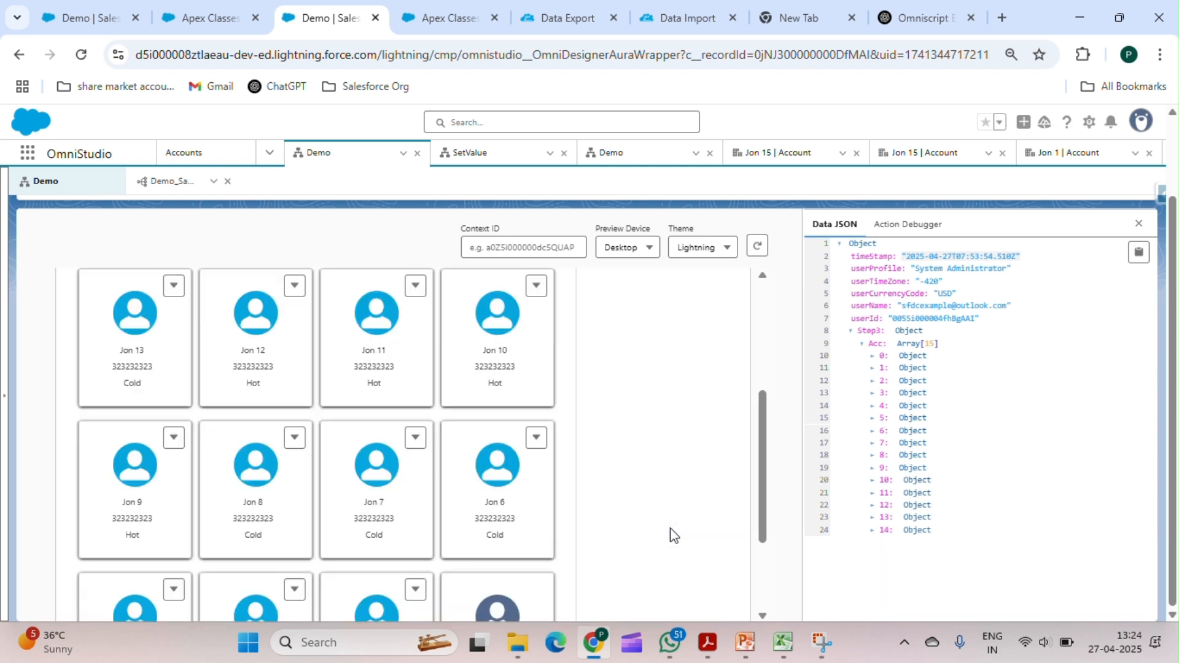
Step: Expand entries 13, 5 and 4 of the Acc array in the Data JSON to inspect the edited account's values
{"action": "scroll", "coordinate": [127, 422], "scroll_direction": "up", "scroll_amount": 1}
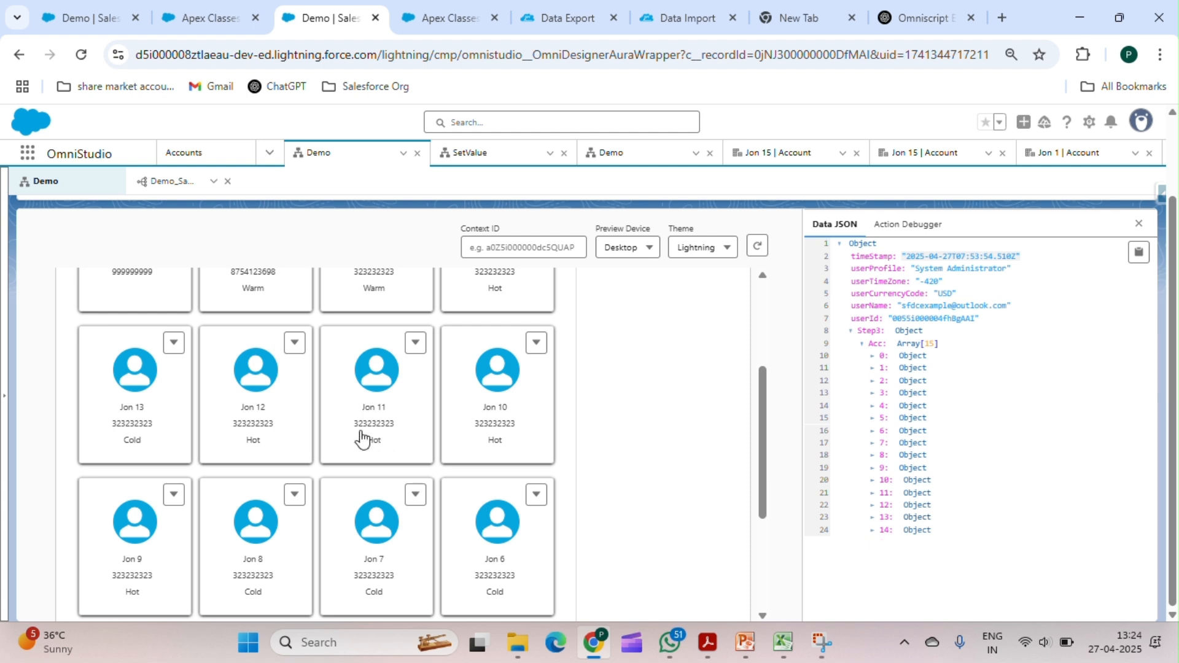
{"action": "left_click", "coordinate": [872, 517]}
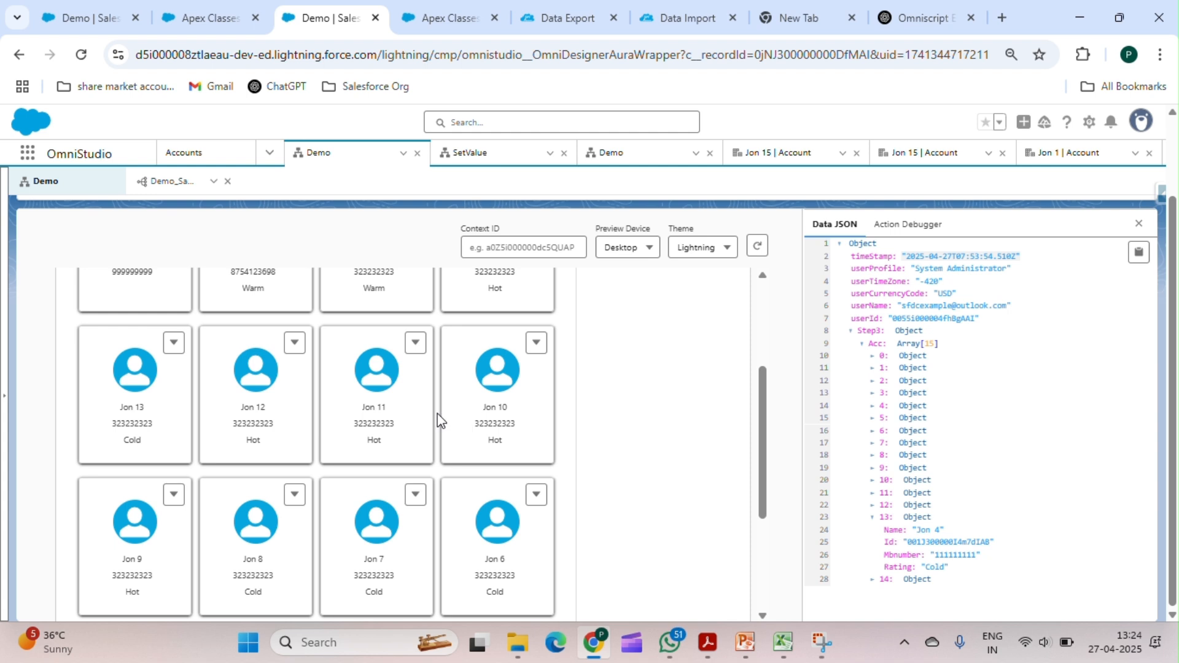
{"action": "scroll", "coordinate": [436, 415], "scroll_direction": "up", "scroll_amount": 3}
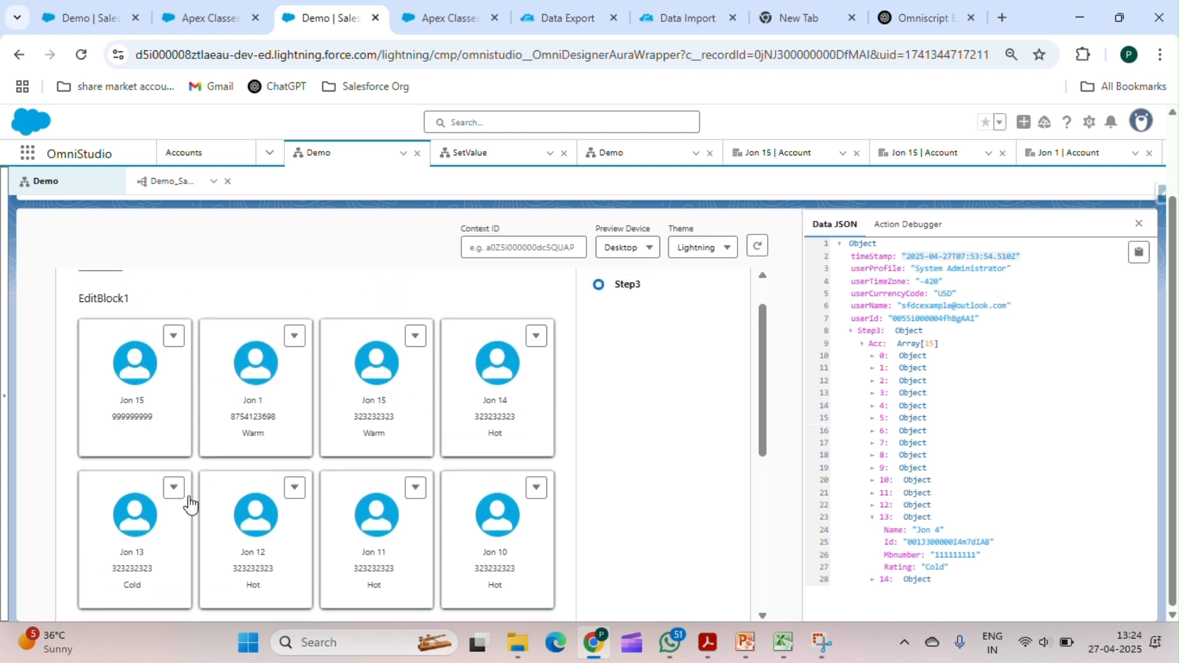
{"action": "left_click", "coordinate": [882, 419]}
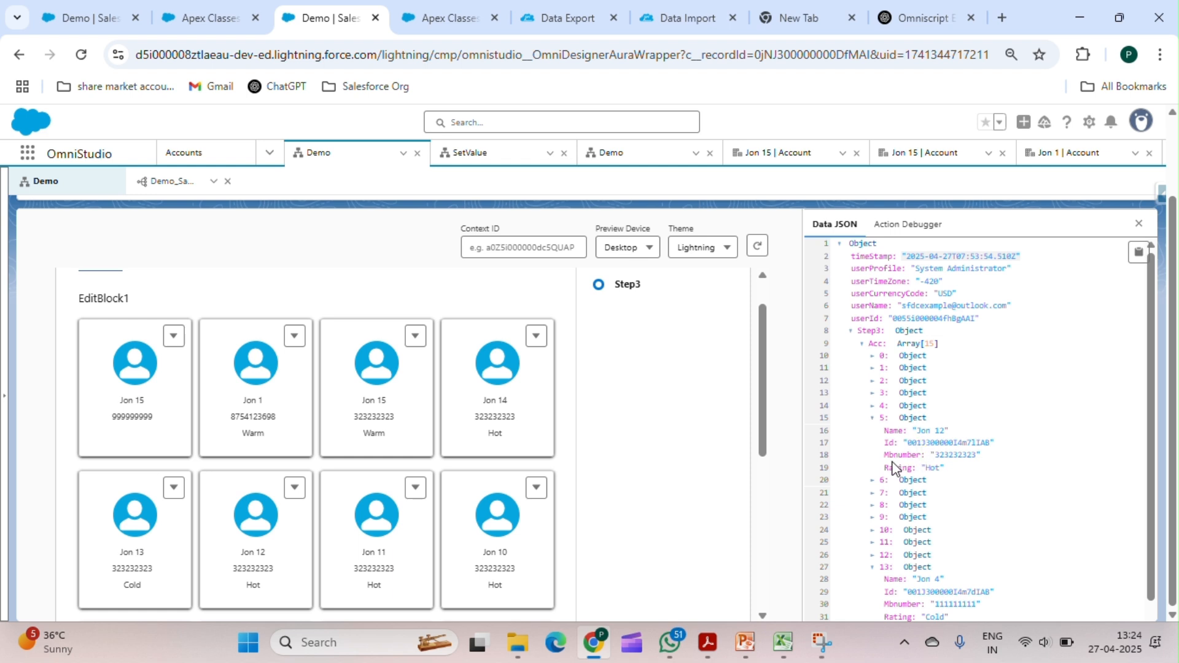
{"action": "left_click", "coordinate": [879, 408]}
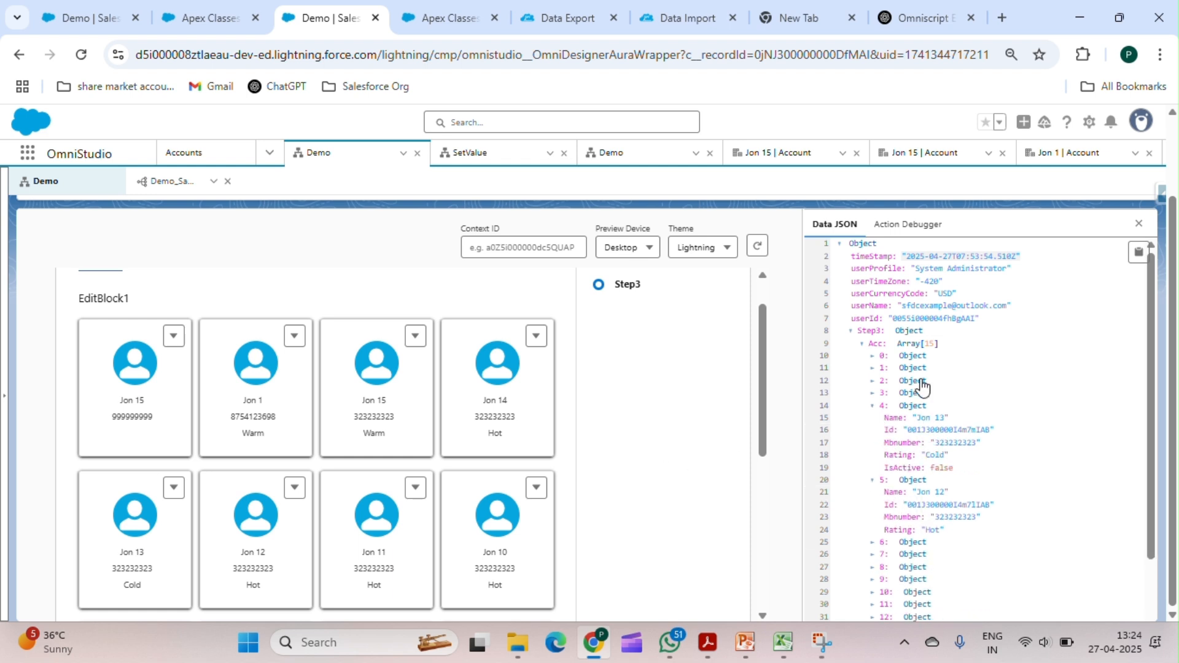
Step: Copy the preview's Data JSON and open a new browser tab
{"action": "left_click", "coordinate": [1138, 255]}
{"action": "left_click", "coordinate": [999, 17]}
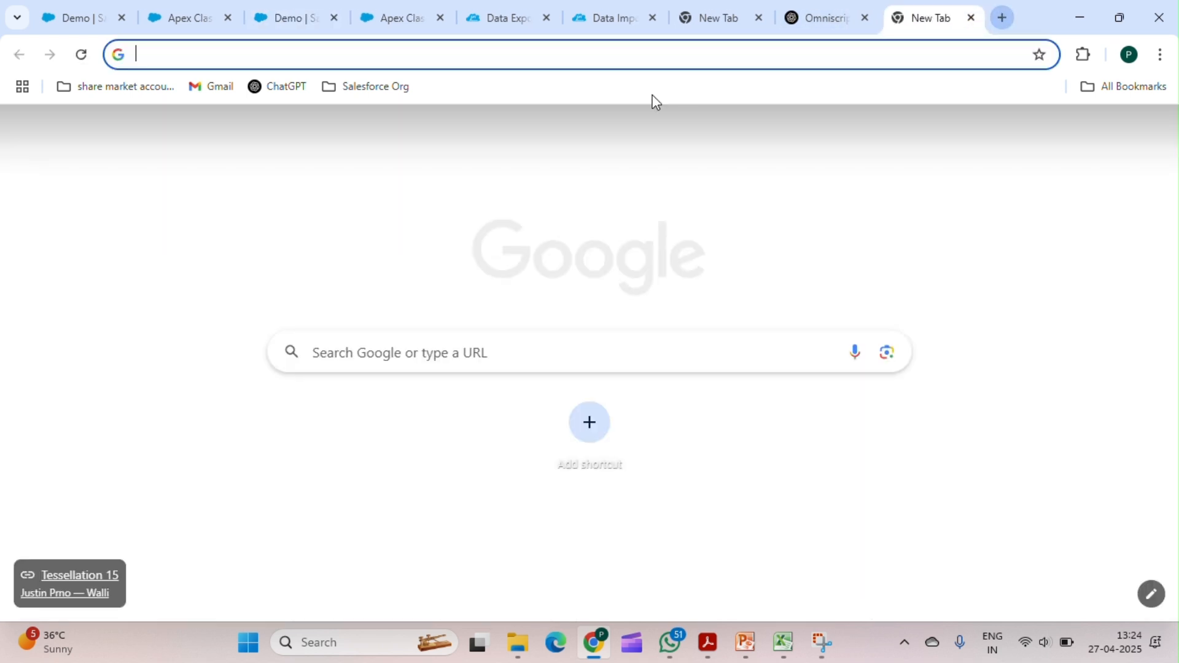
{"action": "type", "text": "edit"}
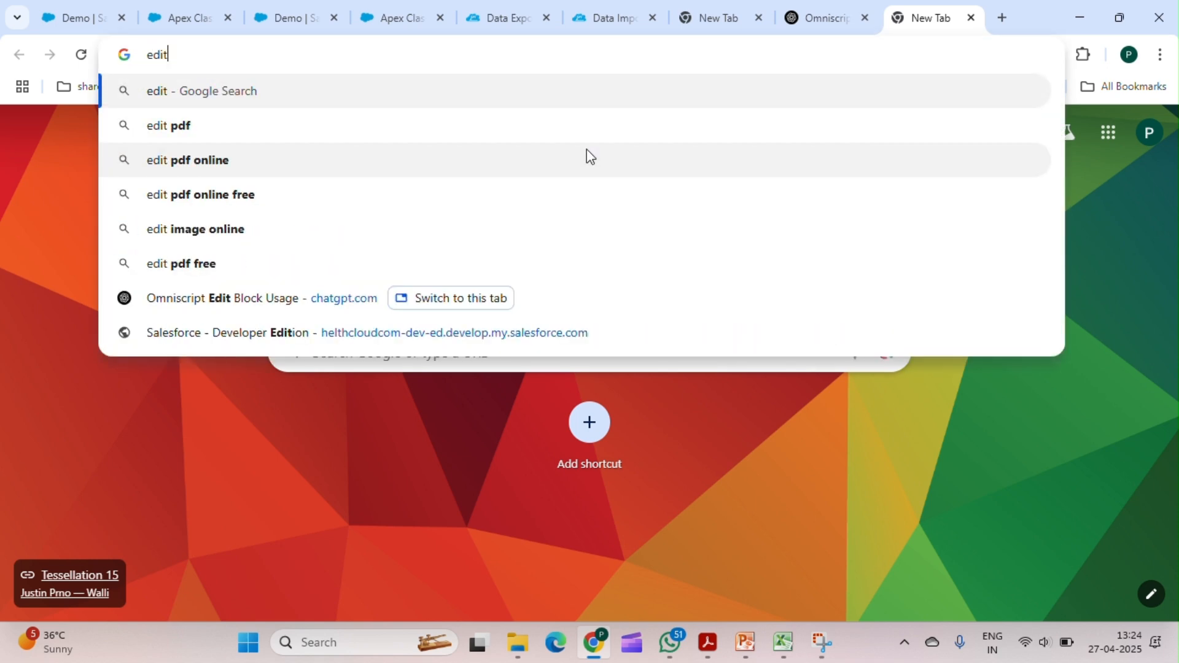
{"action": "type", "text": "j"}
{"action": "key", "text": "BackSpace"}
{"action": "key", "text": "BackSpace"}
{"action": "key", "text": "BackSpace"}
{"action": "key", "text": "BackSpace"}
{"action": "key", "text": "BackSpace"}
Step: Search Google for "formatejson" to find an online JSON formatter
{"action": "type", "text": "form"}
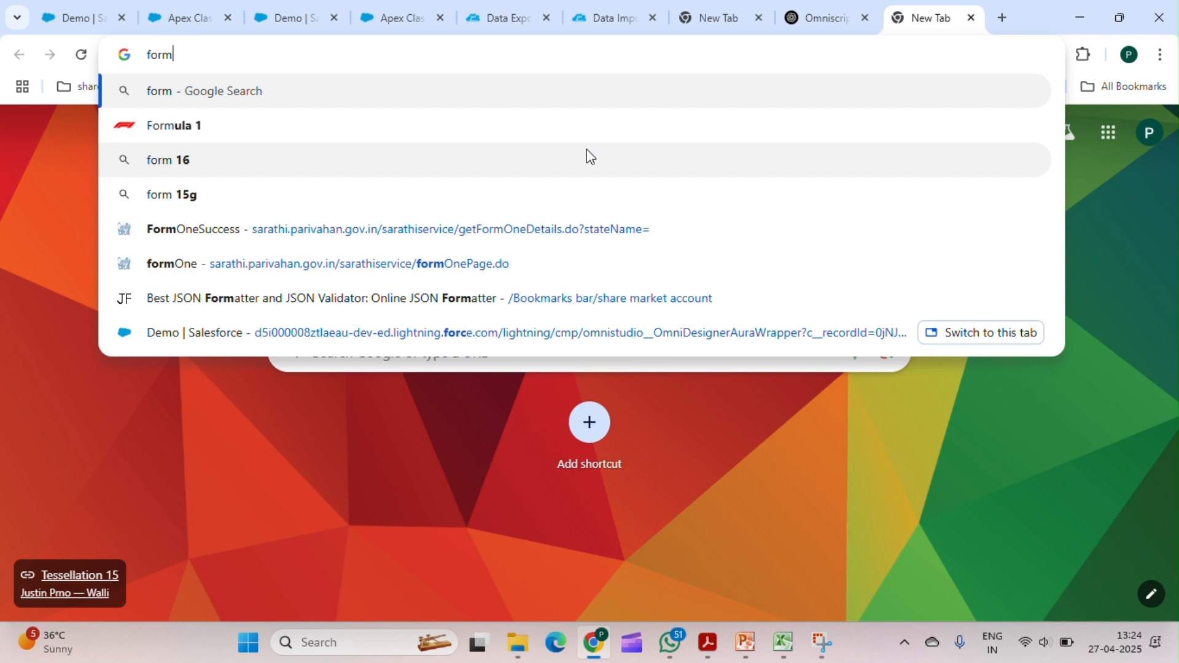
{"action": "type", "text": "ate"}
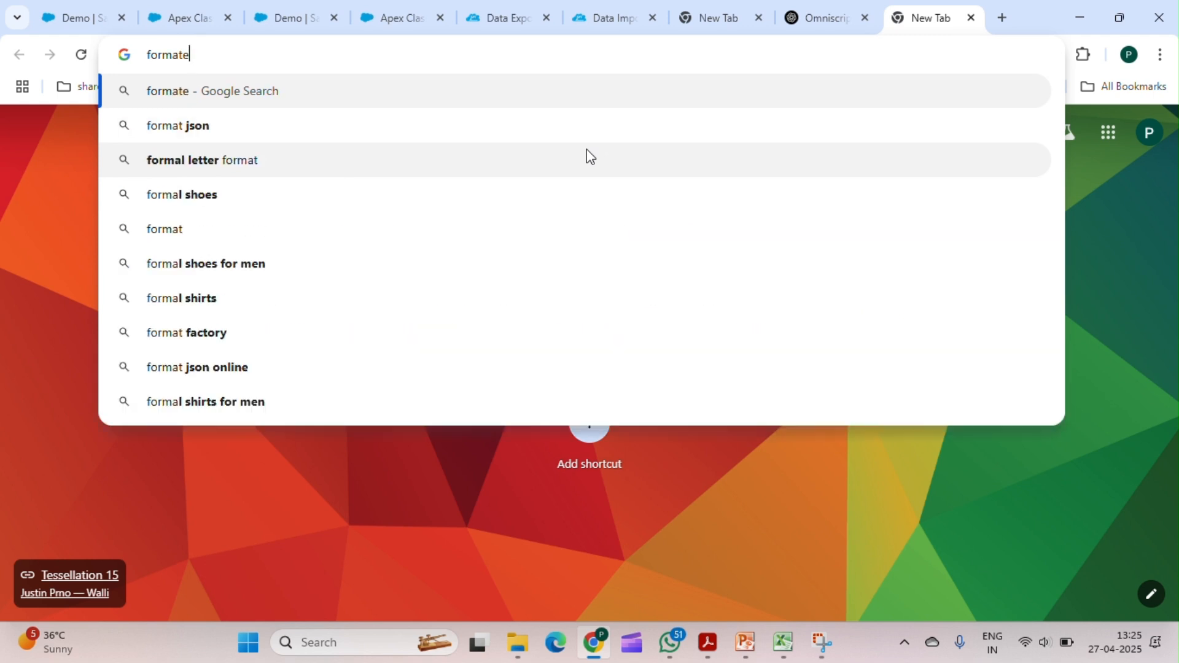
{"action": "type", "text": "json"}
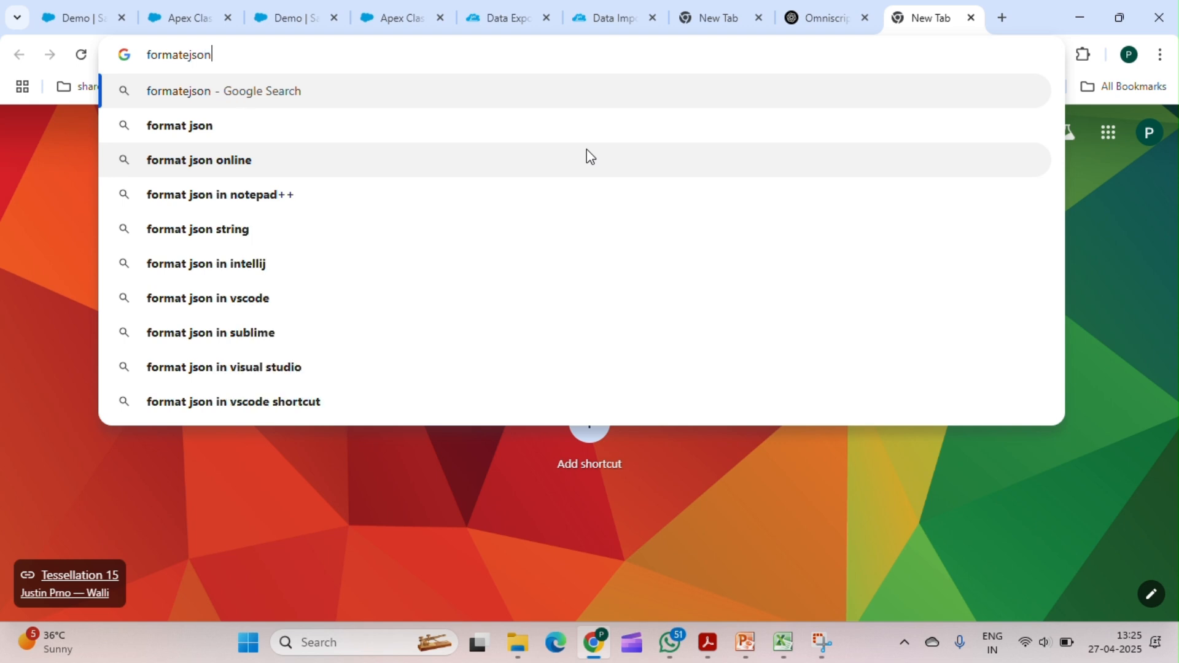
{"action": "key", "text": "Return"}
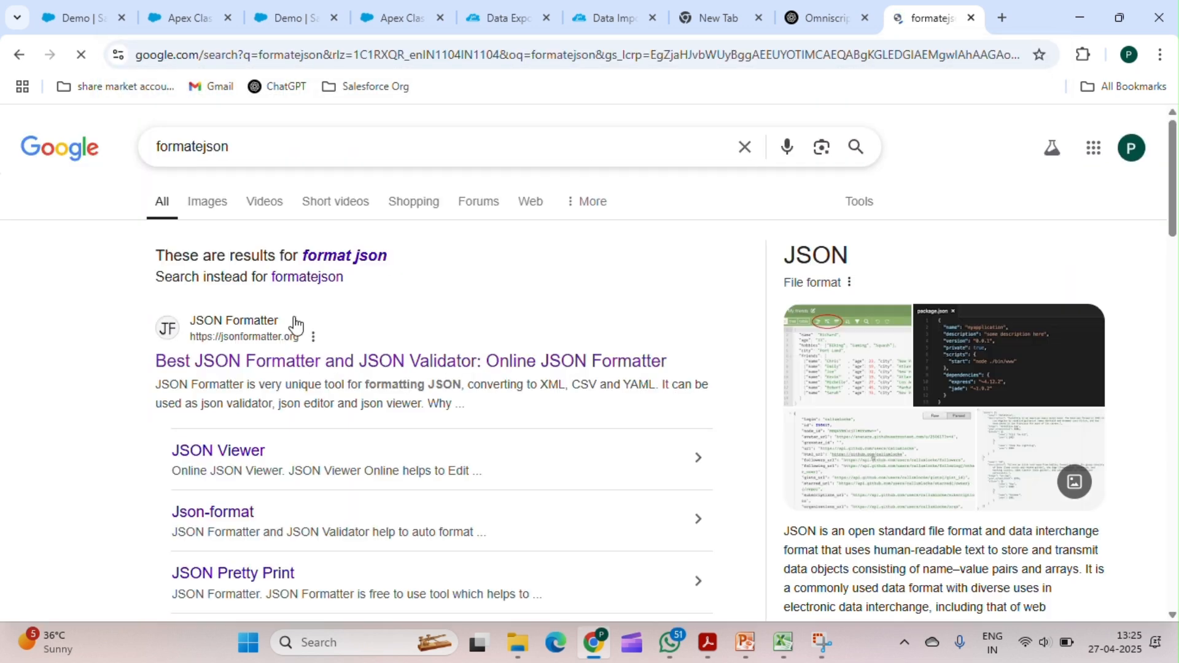
Step: Open the jsonformatter.org result and replace the existing JSON in its input editor with the copied Data JSON
{"action": "left_click", "coordinate": [232, 367]}
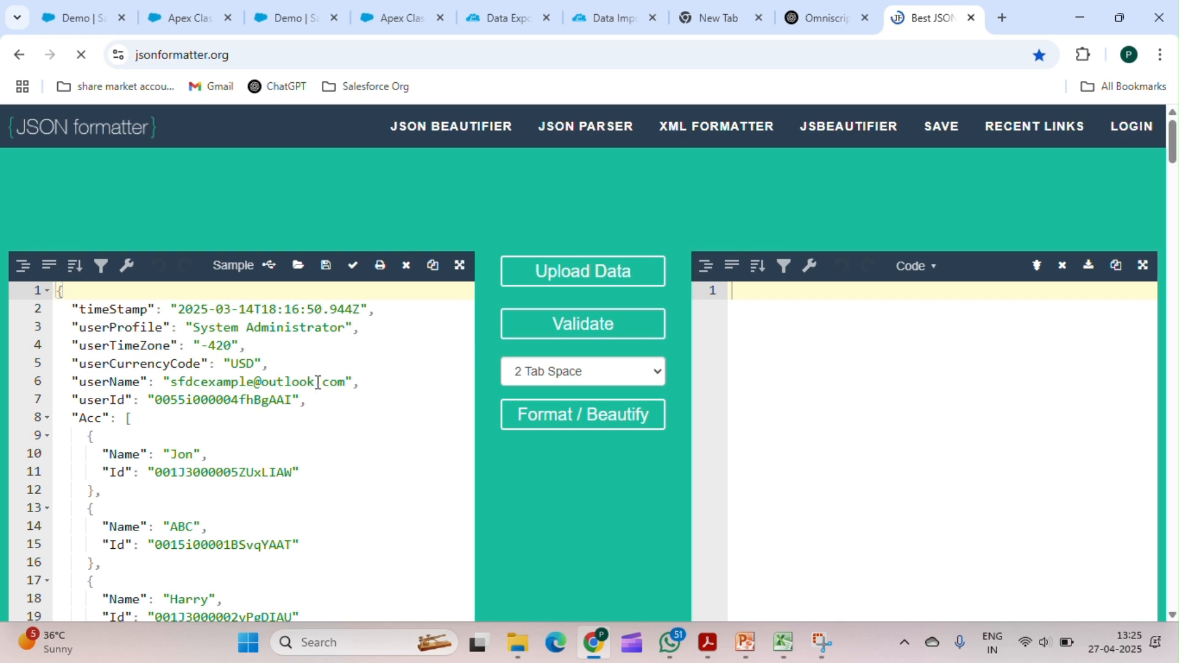
{"action": "left_click", "coordinate": [314, 393]}
{"action": "key", "text": "ctrl+a"}
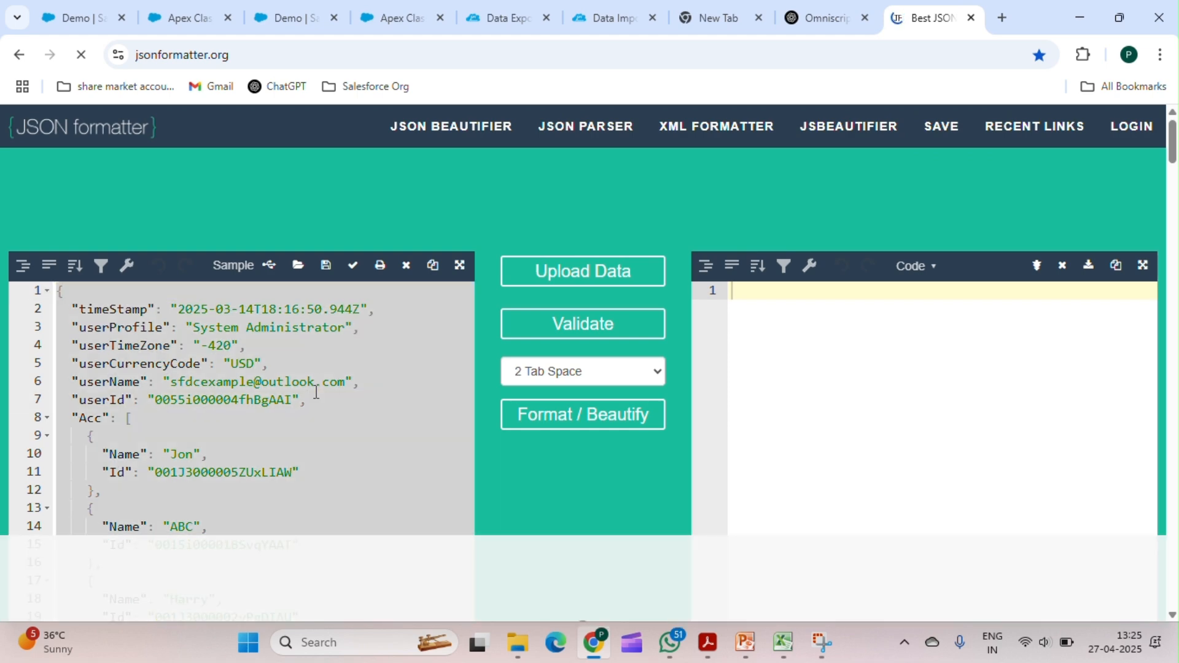
{"action": "type", "text": "v"}
{"action": "key", "text": "ctrl+v"}
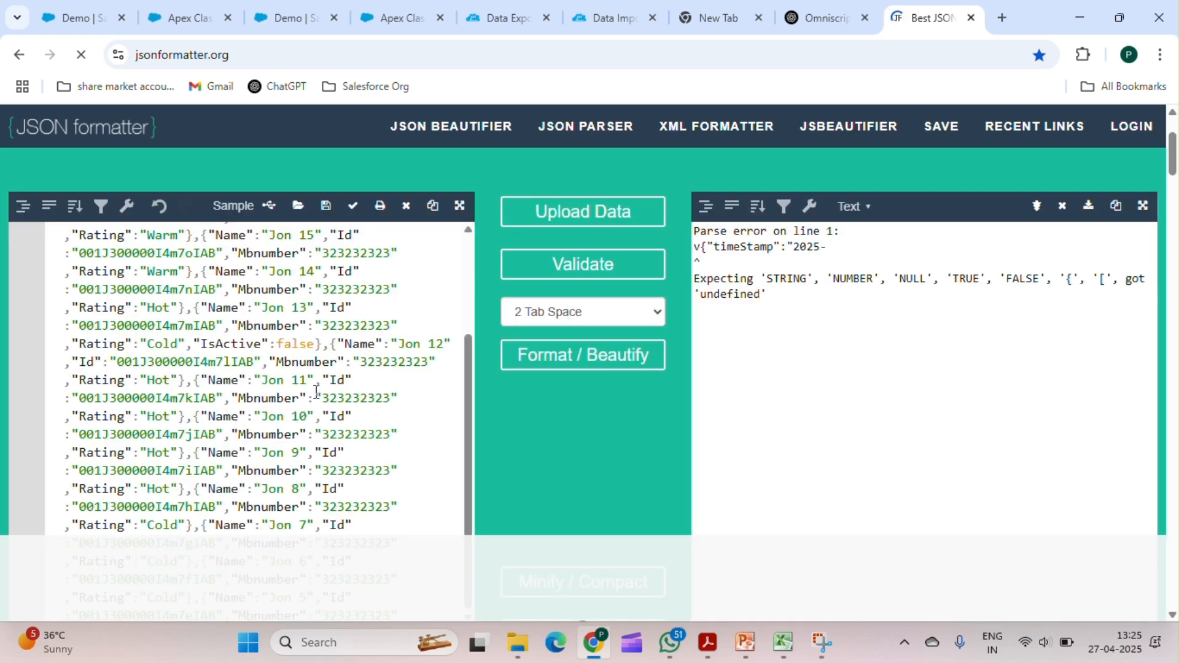
{"action": "scroll", "coordinate": [270, 411], "scroll_direction": "up", "scroll_amount": 4}
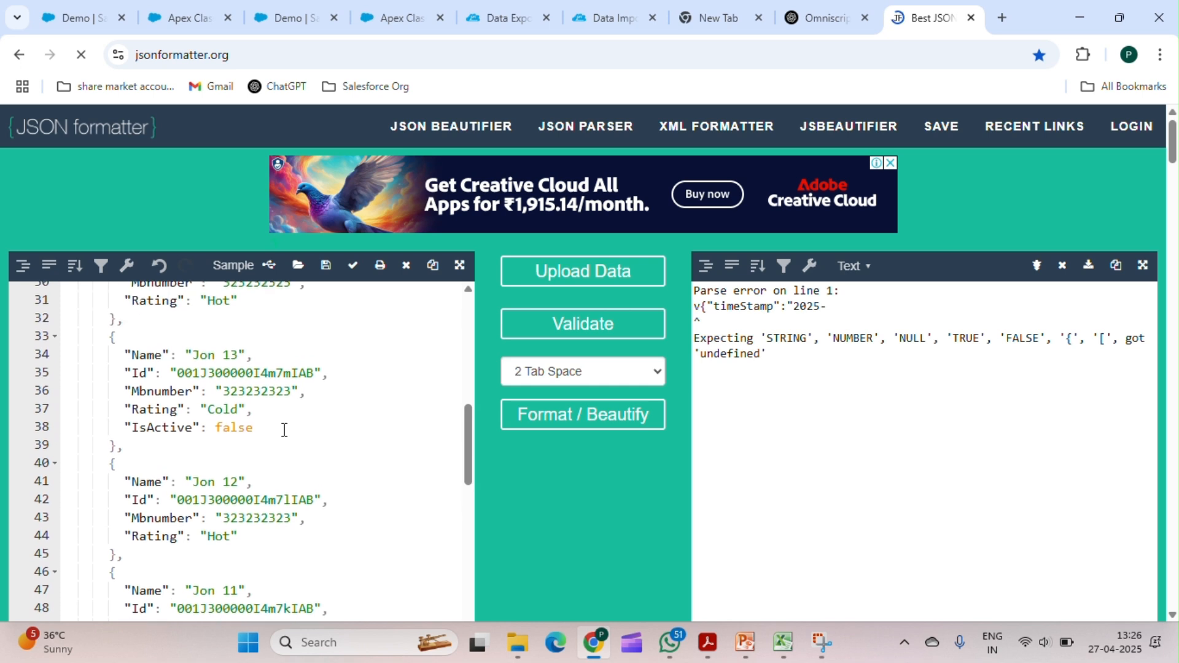
Step: Copy the record ID of the account ending in 13, and open the University of Arizona record from the Salesforce Accounts list
{"action": "double_click", "coordinate": [251, 374]}
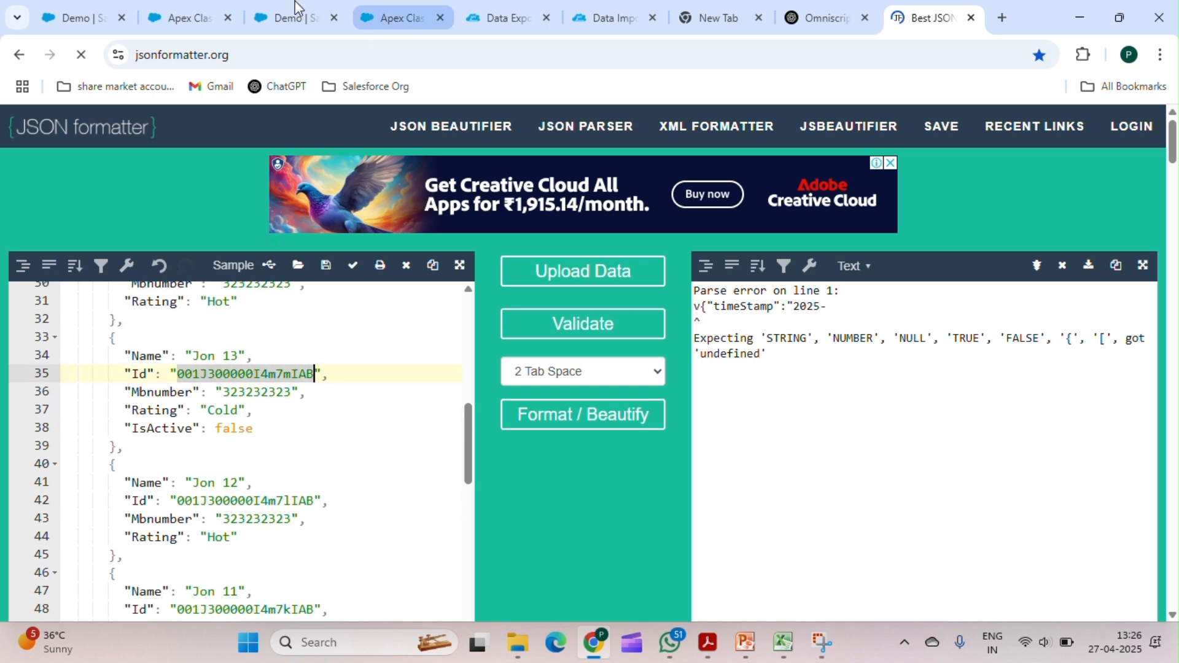
{"action": "left_click", "coordinate": [194, 3]}
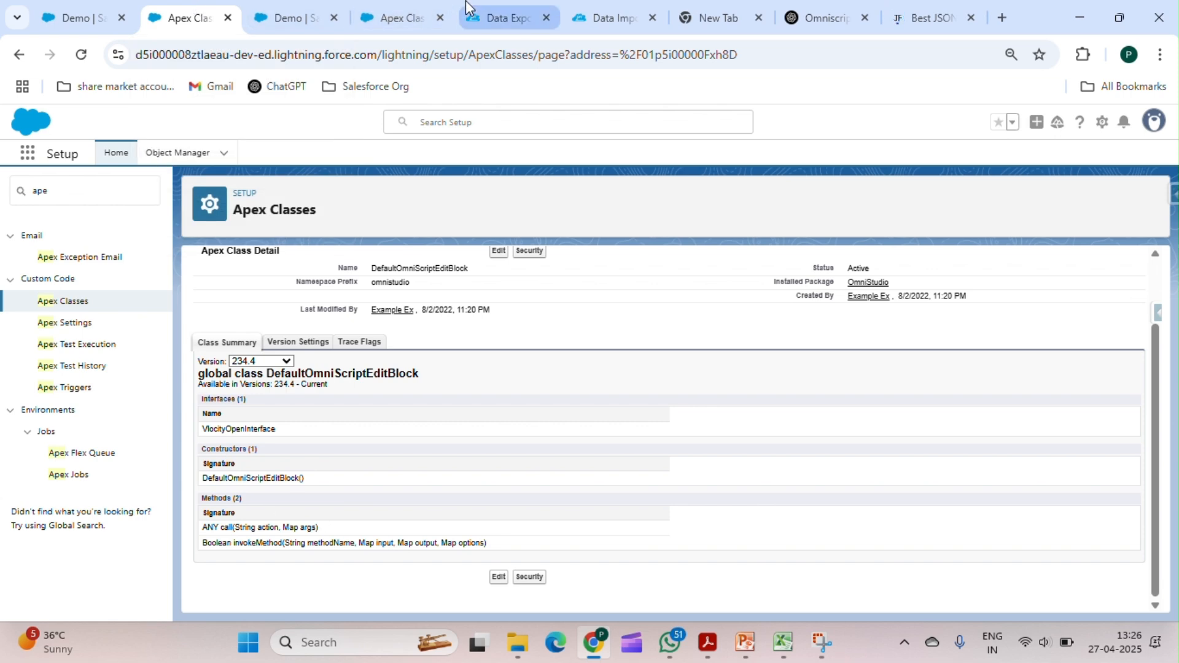
{"action": "left_click", "coordinate": [96, 6]}
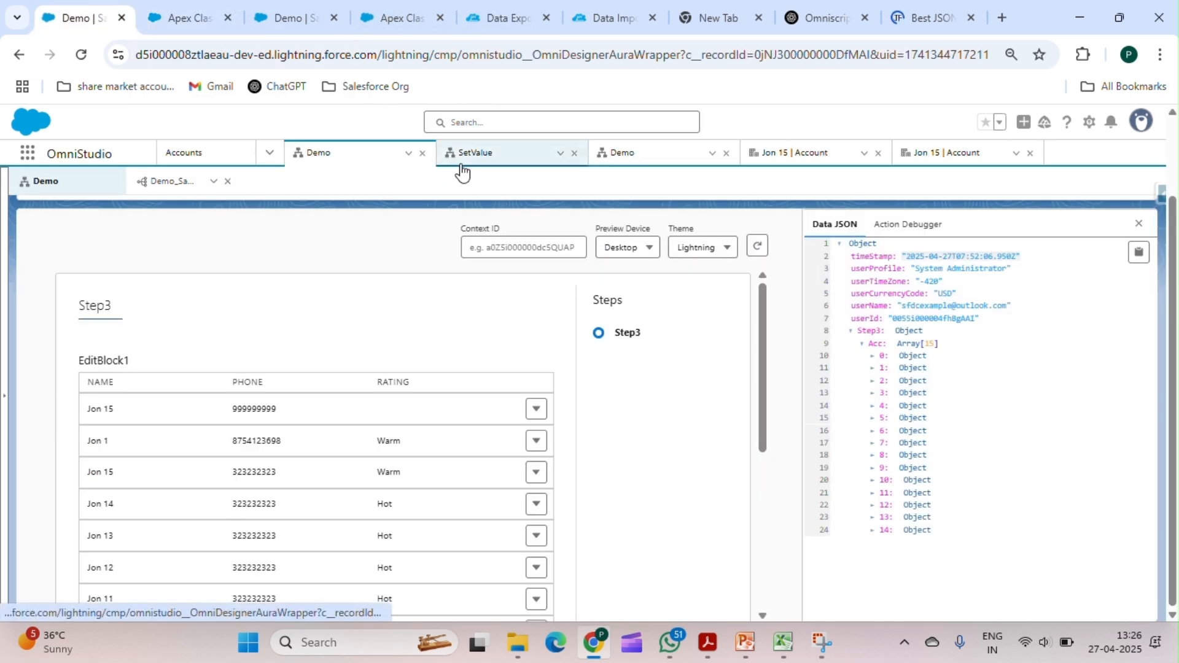
{"action": "left_click", "coordinate": [187, 149]}
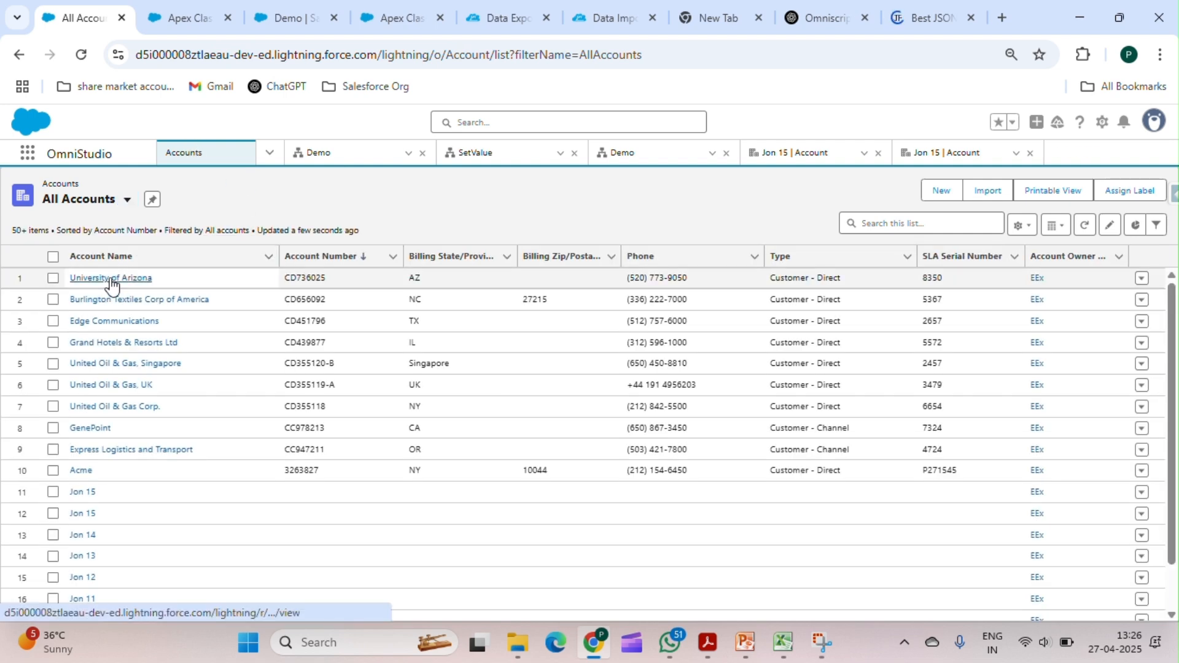
{"action": "left_click", "coordinate": [110, 279]}
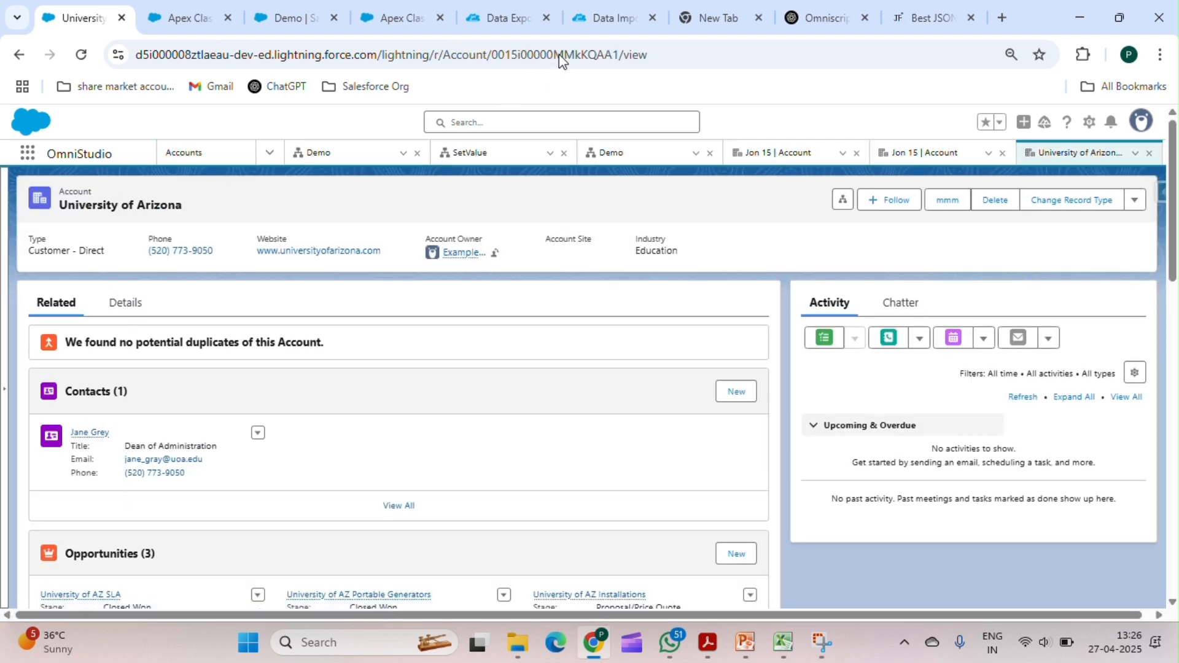
{"action": "key", "text": "super+shift+s"}
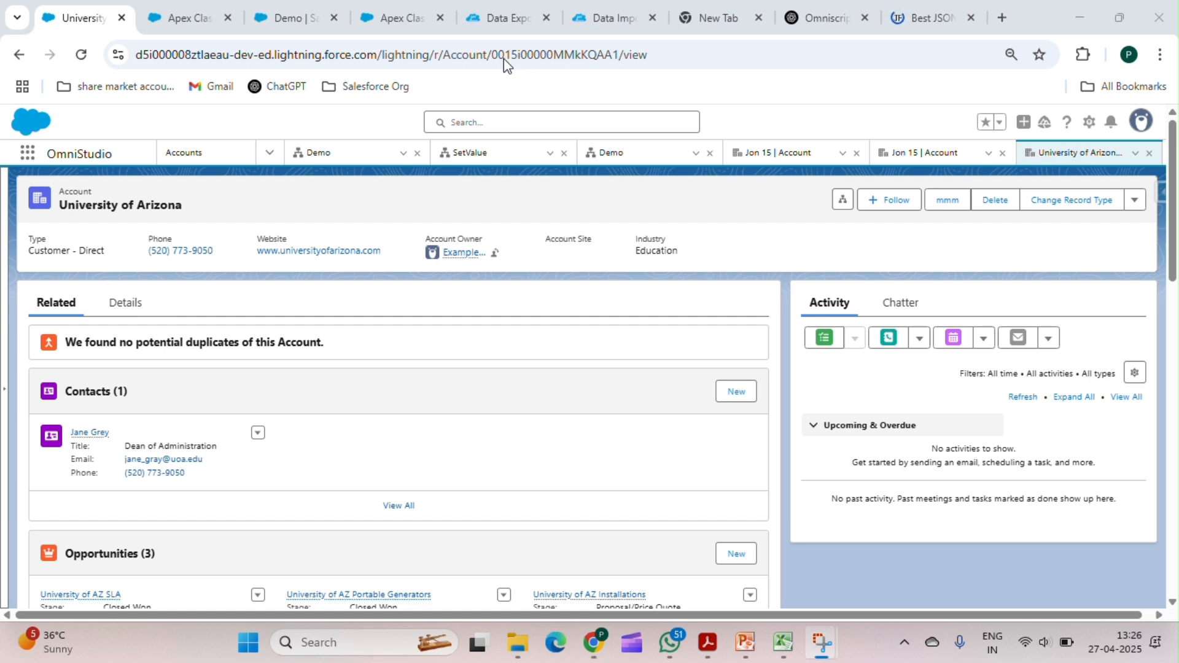
Step: Replace the record ID in the page address with the copied one and check that account's Details, including Rating and mobile number
{"action": "left_click", "coordinate": [448, 54]}
{"action": "left_click", "coordinate": [534, 61]}
{"action": "left_click", "coordinate": [535, 57]}
{"action": "type", "text": "https://d5i000008ztlaeau-dev-ed.lightning.force.com/lightning/r/Account/001J300000I4m7mIAB/view"}
{"action": "key", "text": "Return"}
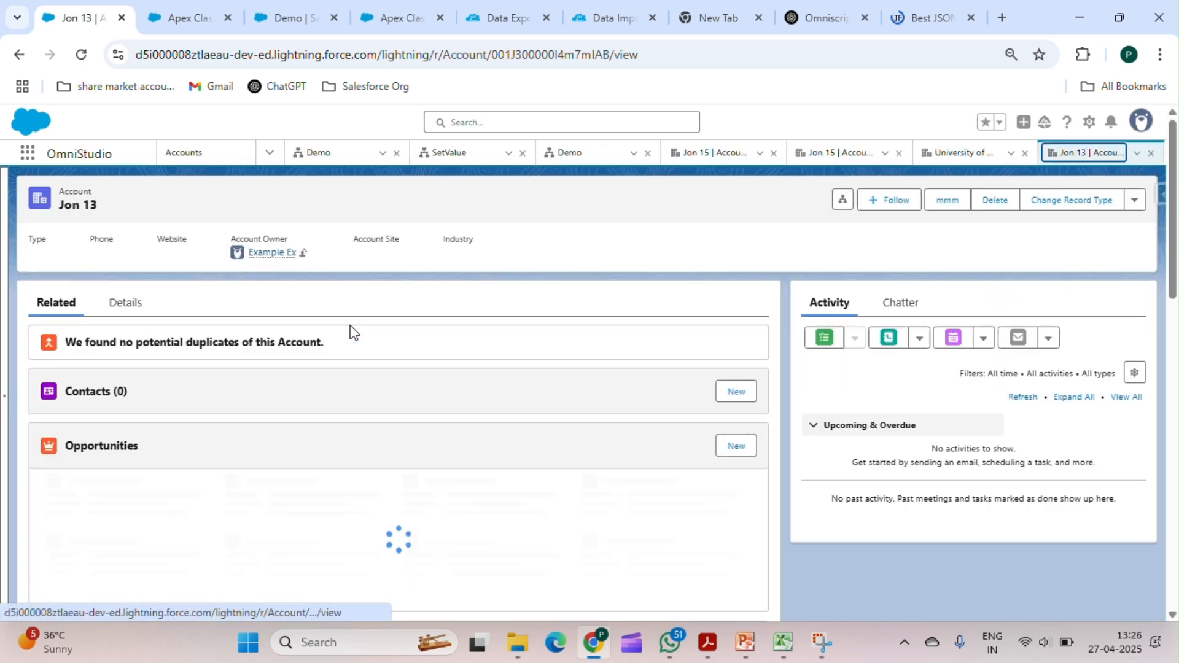
{"action": "left_click", "coordinate": [129, 305]}
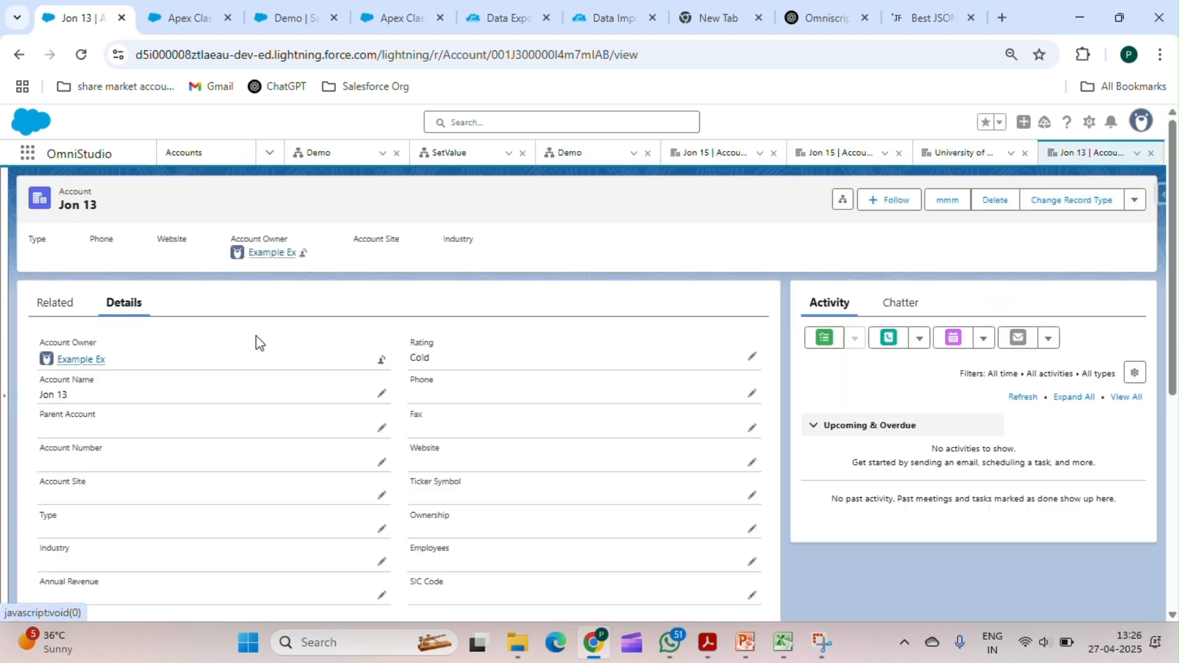
{"action": "scroll", "coordinate": [256, 341], "scroll_direction": "down", "scroll_amount": 1}
{"action": "scroll", "coordinate": [257, 342], "scroll_direction": "down", "scroll_amount": 1}
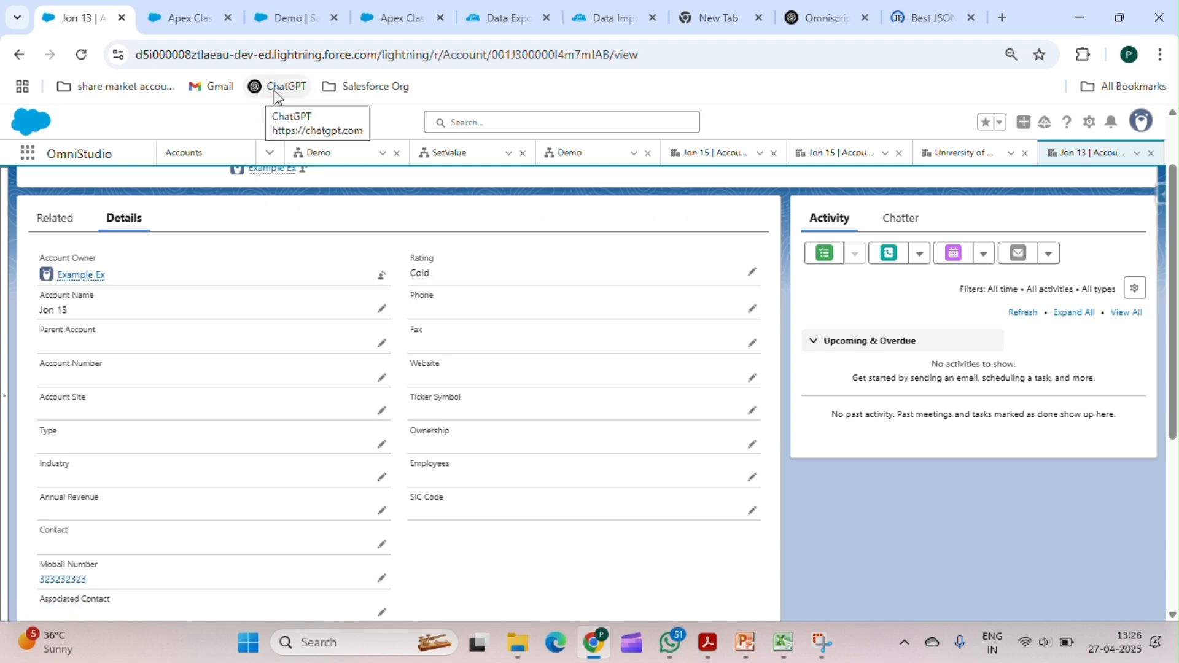
Step: Return to the Demo OmniScript preview and delete the first account card in EditBlock1, confirming the permanent deletion
{"action": "left_click", "coordinate": [293, 20]}
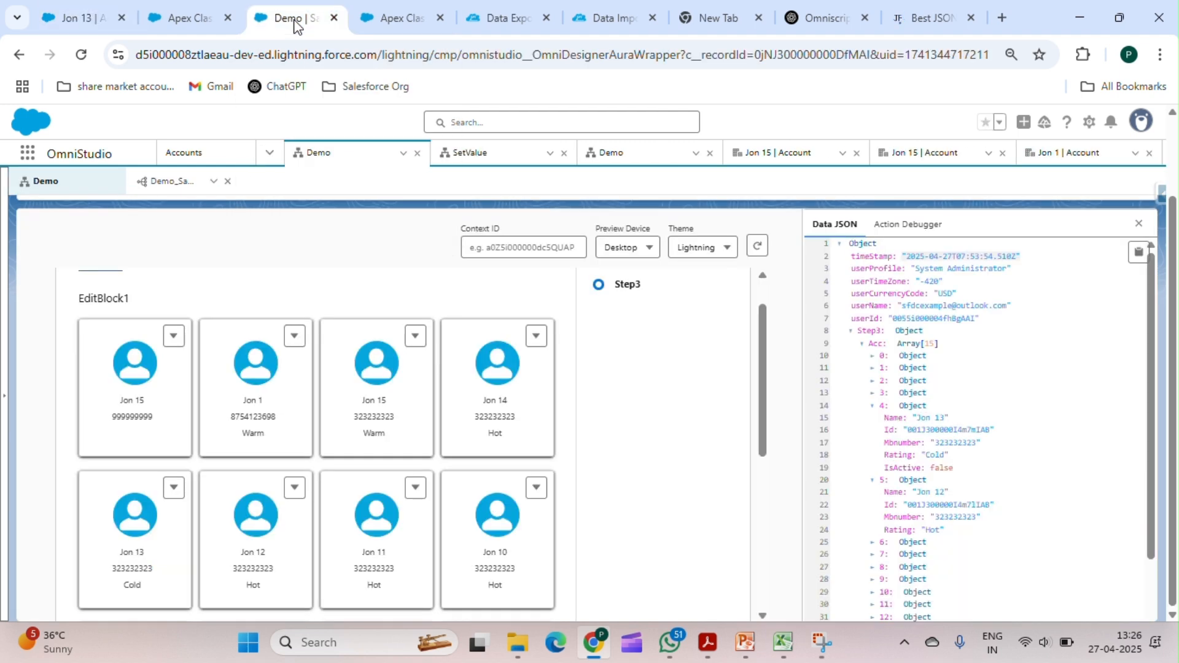
{"action": "scroll", "coordinate": [395, 321], "scroll_direction": "down", "scroll_amount": 3}
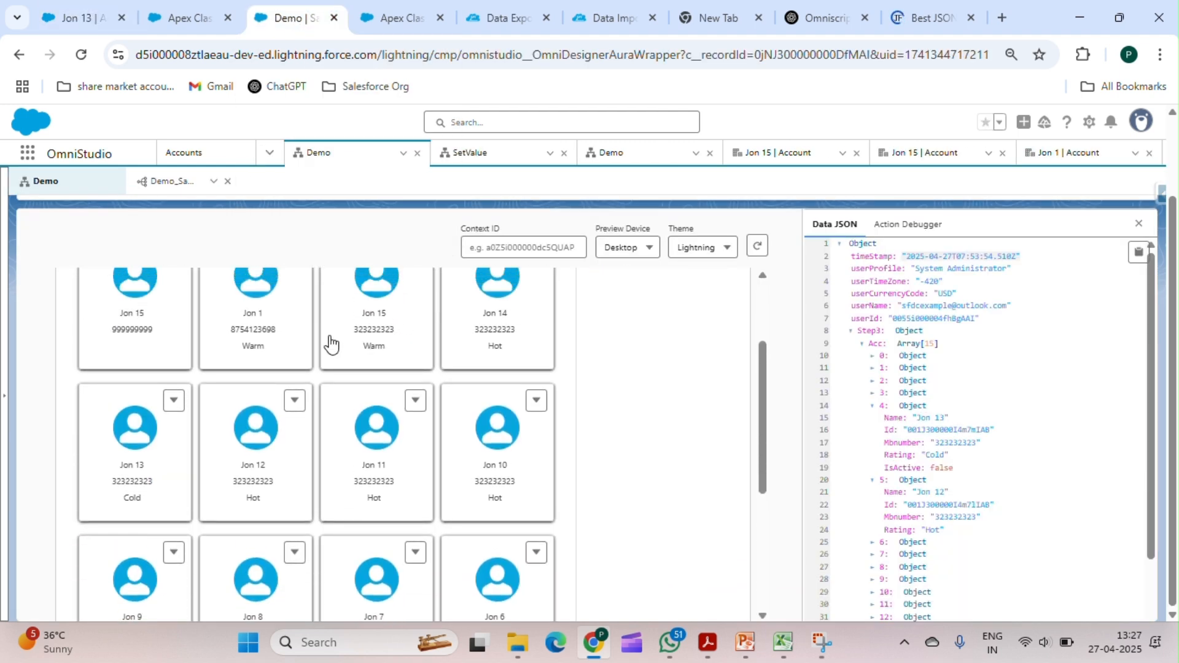
{"action": "scroll", "coordinate": [330, 343], "scroll_direction": "up", "scroll_amount": 2}
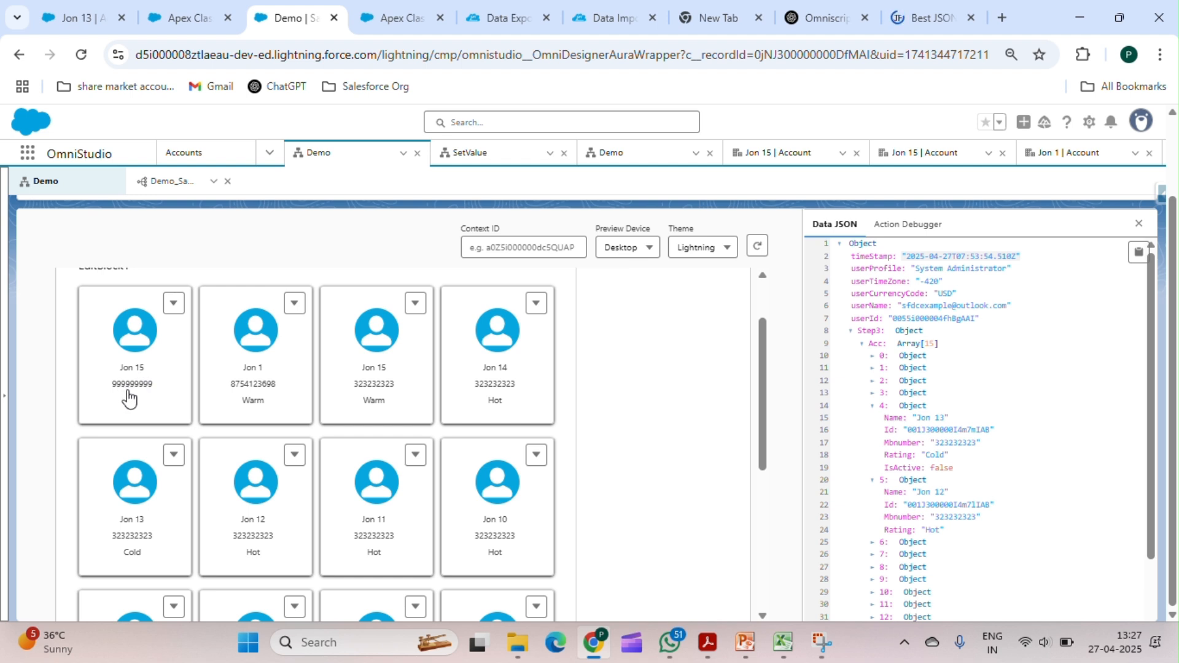
{"action": "scroll", "coordinate": [178, 369], "scroll_direction": "up", "scroll_amount": 1}
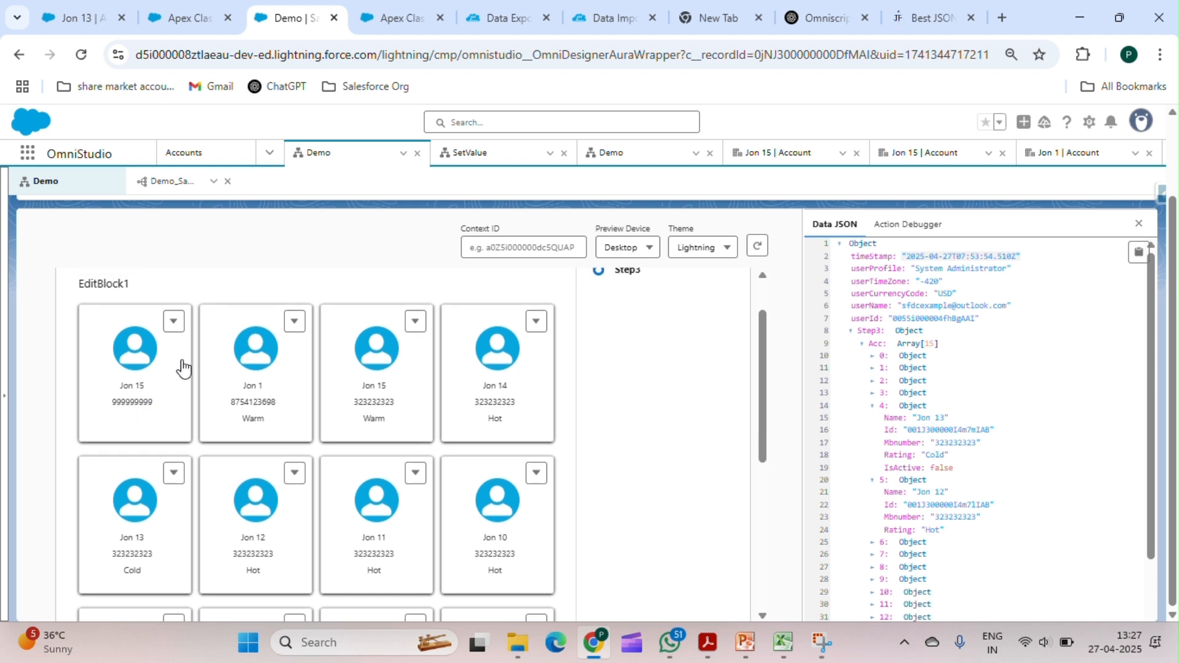
{"action": "left_click", "coordinate": [173, 321]}
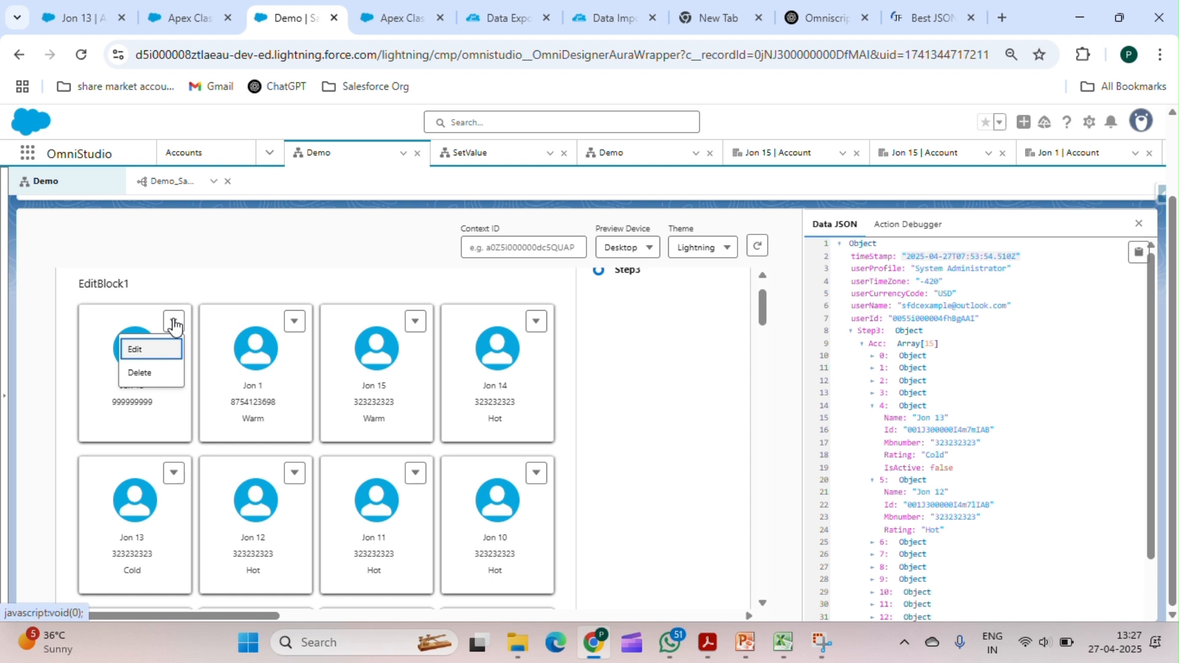
{"action": "left_click", "coordinate": [141, 374]}
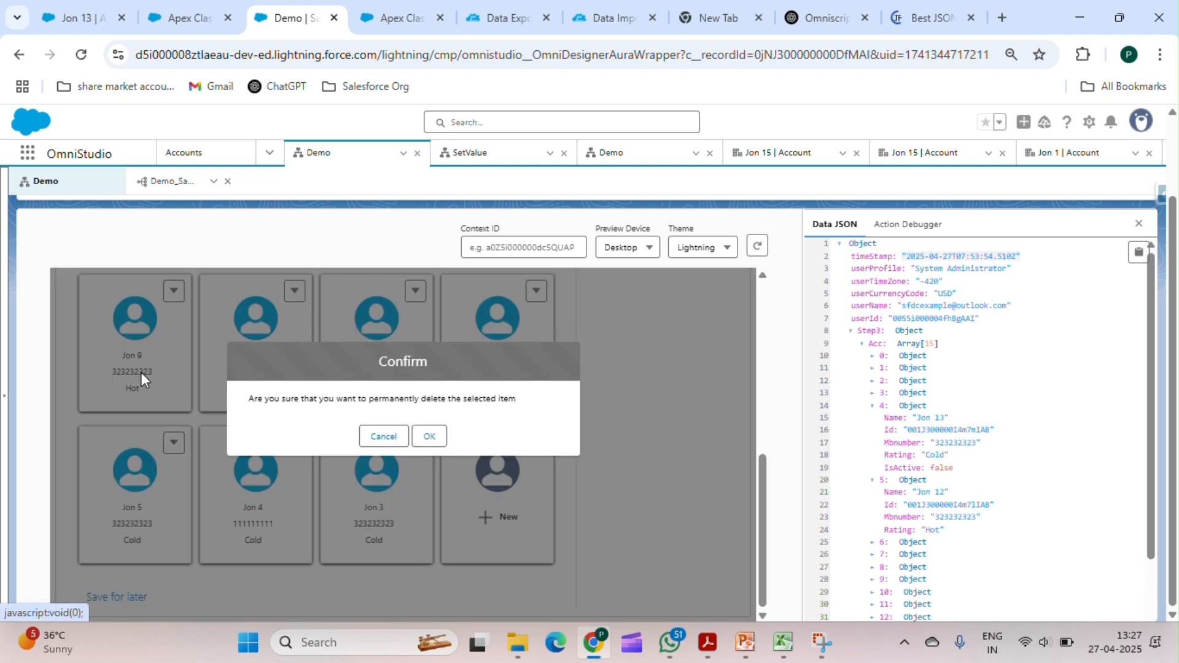
{"action": "left_click", "coordinate": [431, 440]}
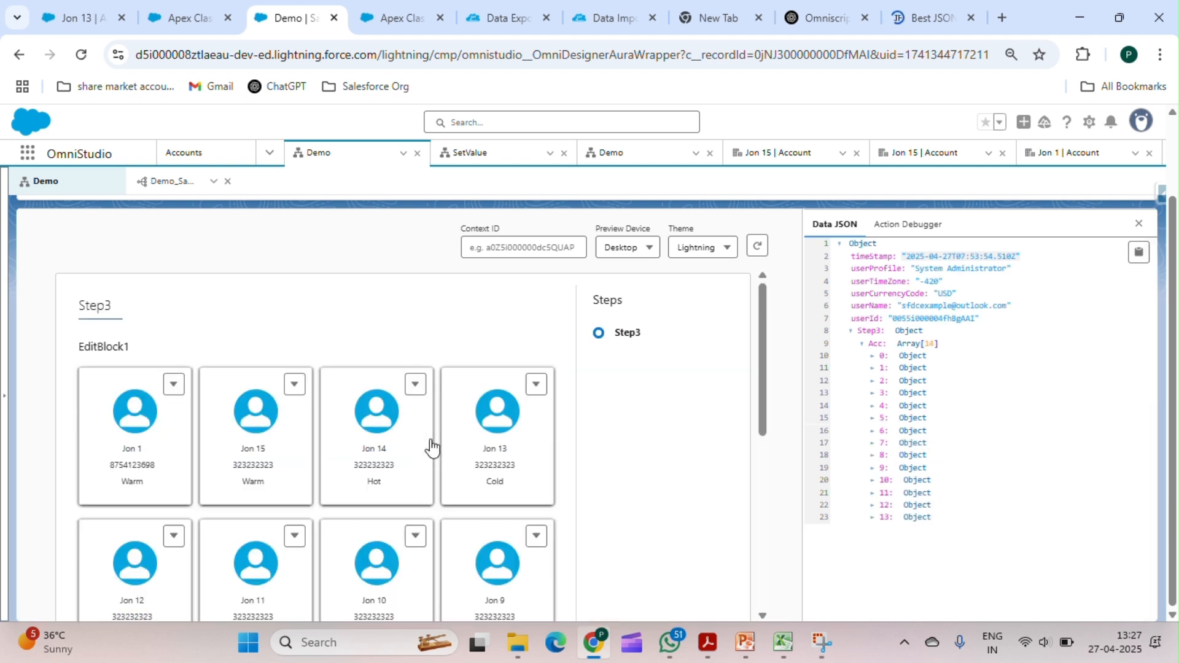
Step: Check the All Accounts list for the deleted account and view the Details of the account whose name ends in 15
{"action": "left_click", "coordinate": [223, 157]}
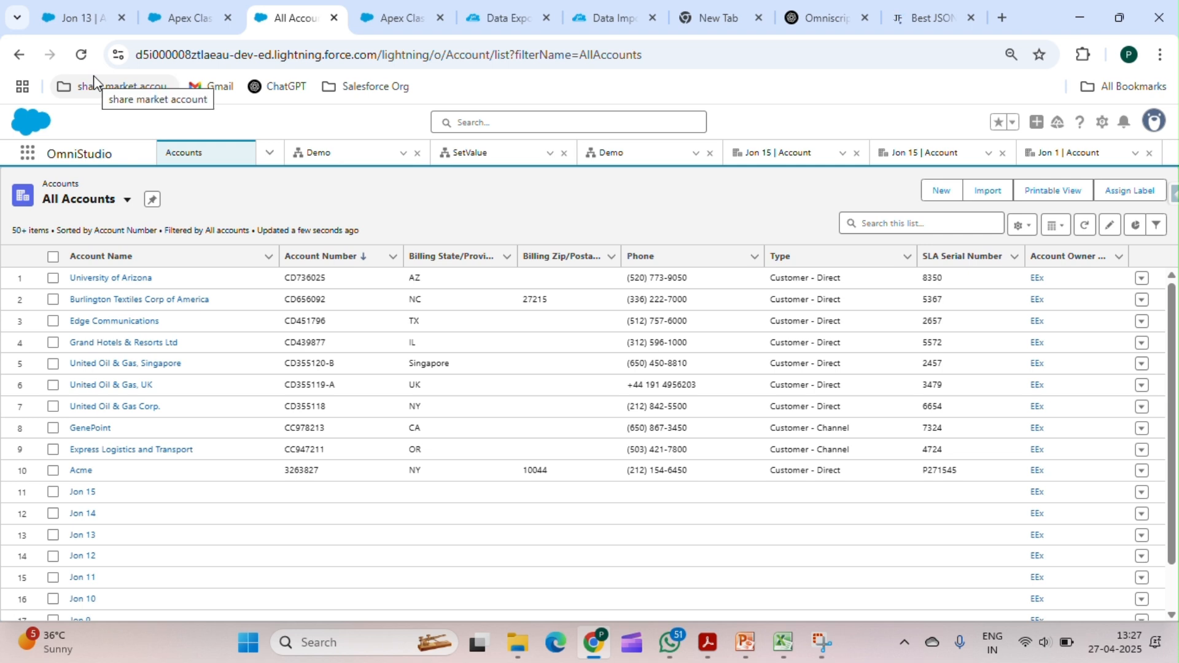
{"action": "left_click", "coordinate": [83, 58]}
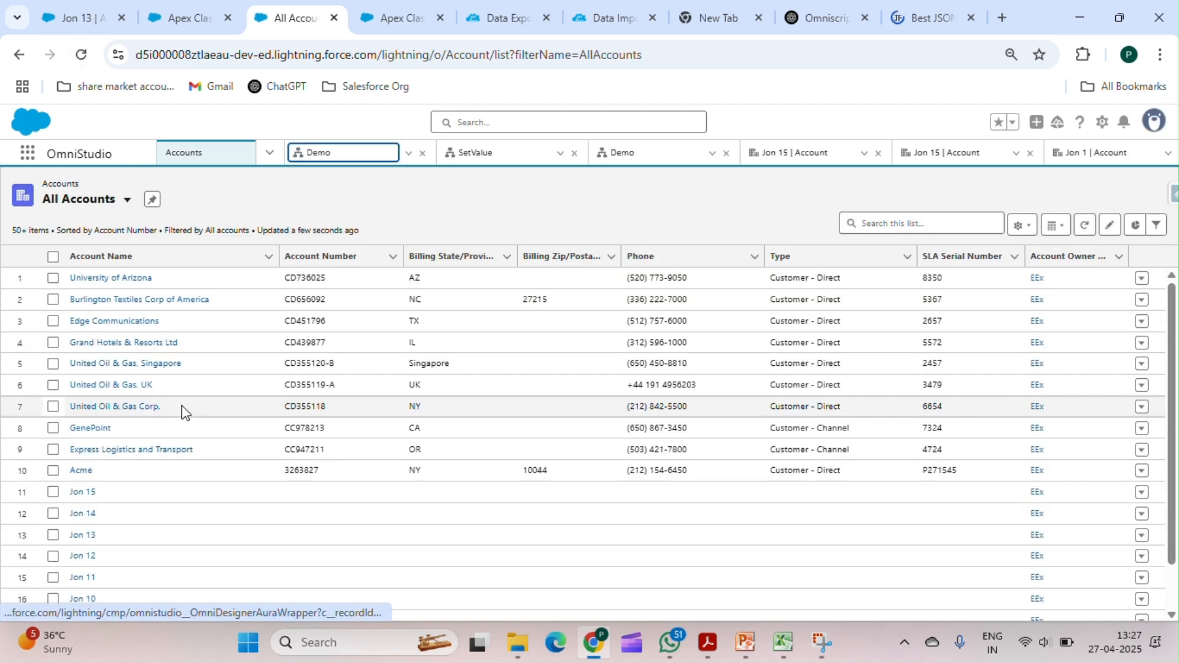
{"action": "scroll", "coordinate": [182, 404], "scroll_direction": "down", "scroll_amount": 3}
{"action": "scroll", "coordinate": [182, 403], "scroll_direction": "down", "scroll_amount": 3}
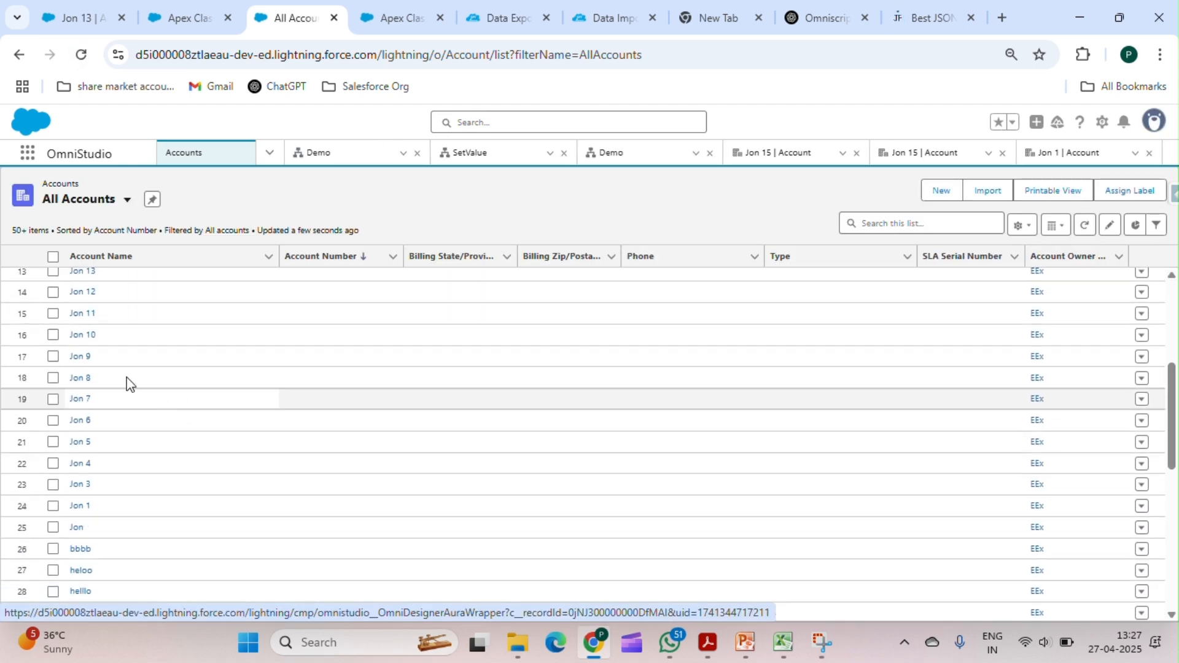
{"action": "scroll", "coordinate": [127, 380], "scroll_direction": "up", "scroll_amount": 2}
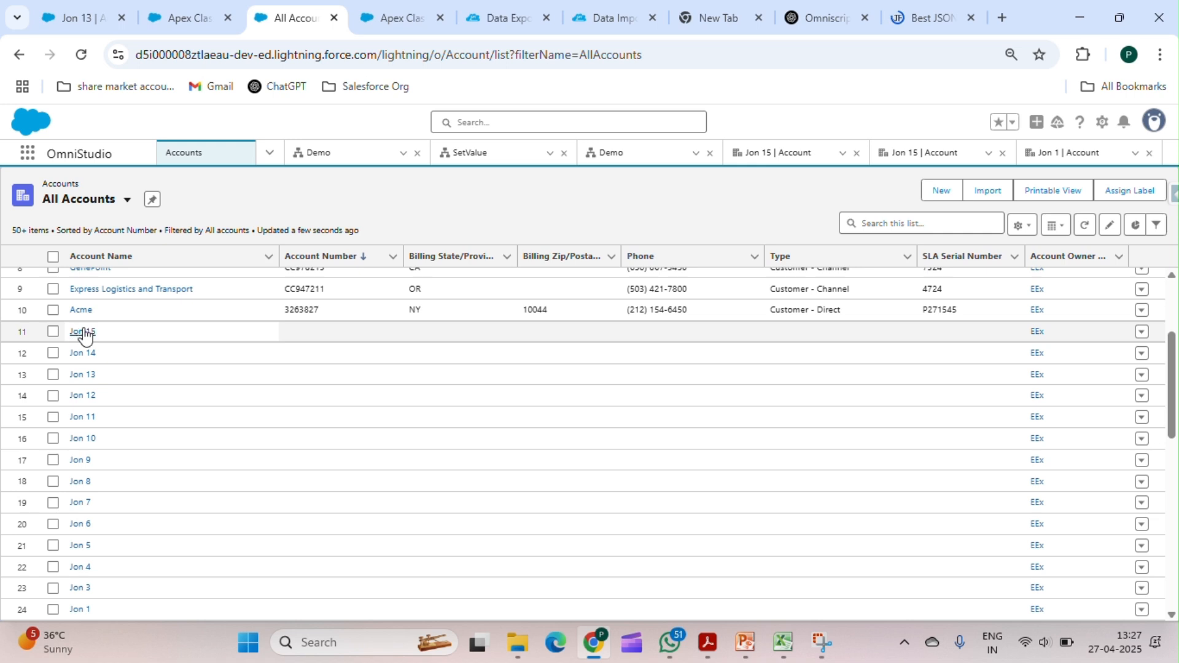
{"action": "scroll", "coordinate": [148, 353], "scroll_direction": "down", "scroll_amount": 1}
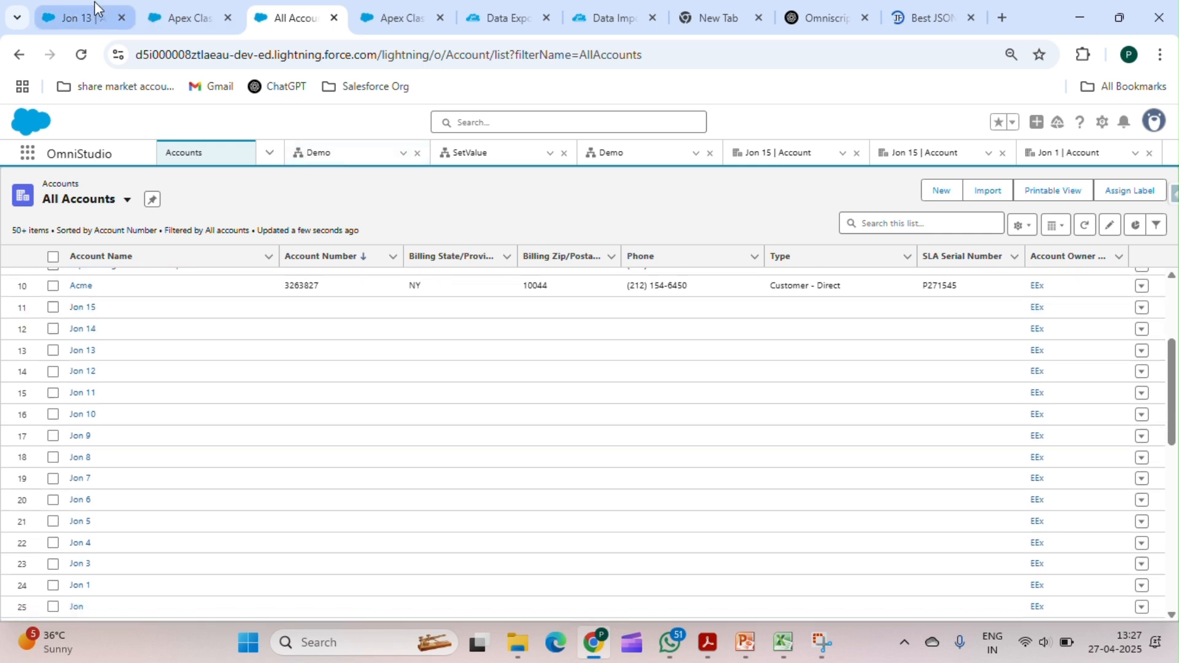
{"action": "left_click", "coordinate": [88, 308]}
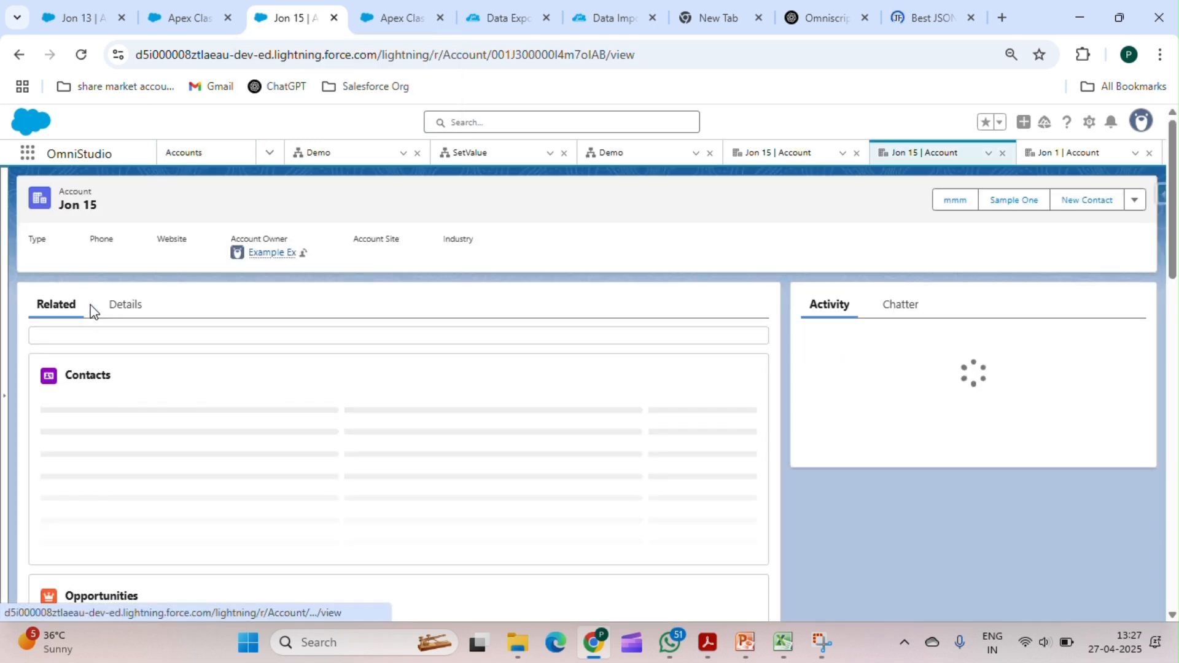
{"action": "left_click", "coordinate": [132, 305]}
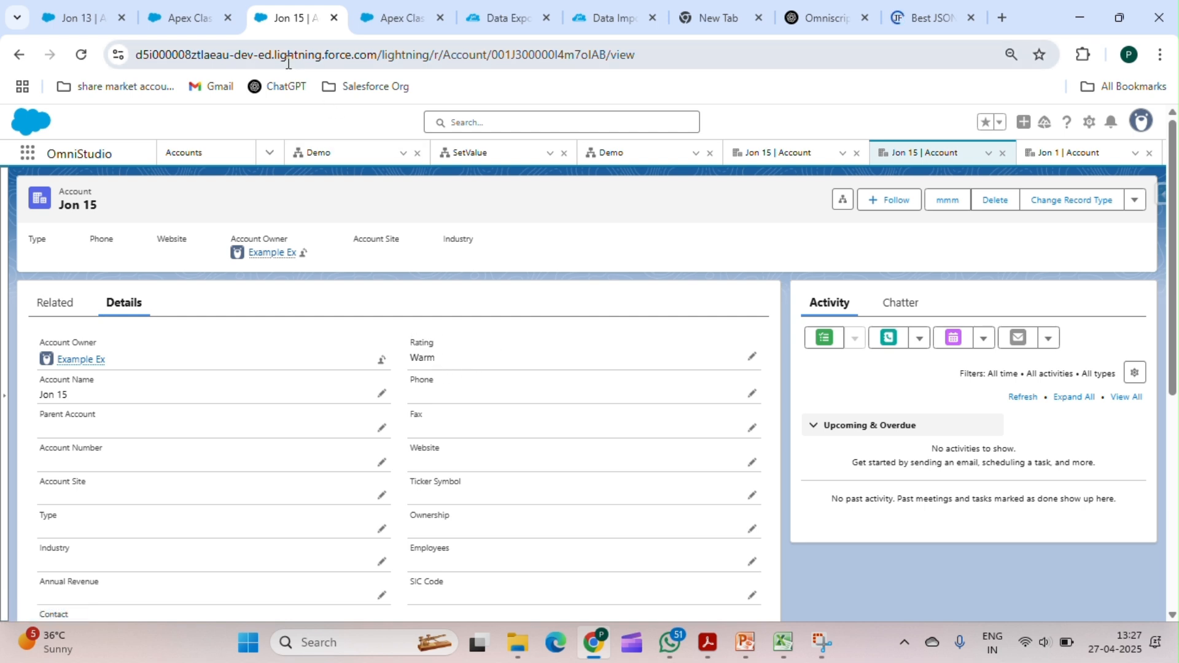
Step: Reopen the Demo OmniScript designer and preview the script down to the end of the EditBlock1 cards
{"action": "left_click", "coordinate": [85, 18]}
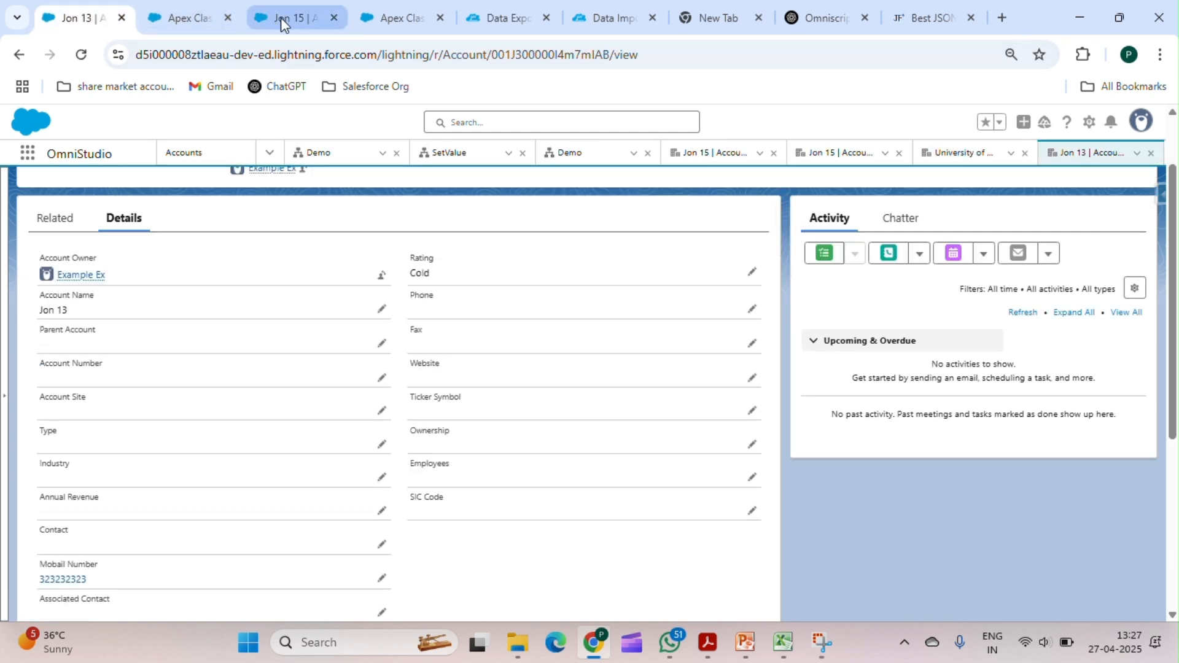
{"action": "left_click", "coordinate": [318, 152]}
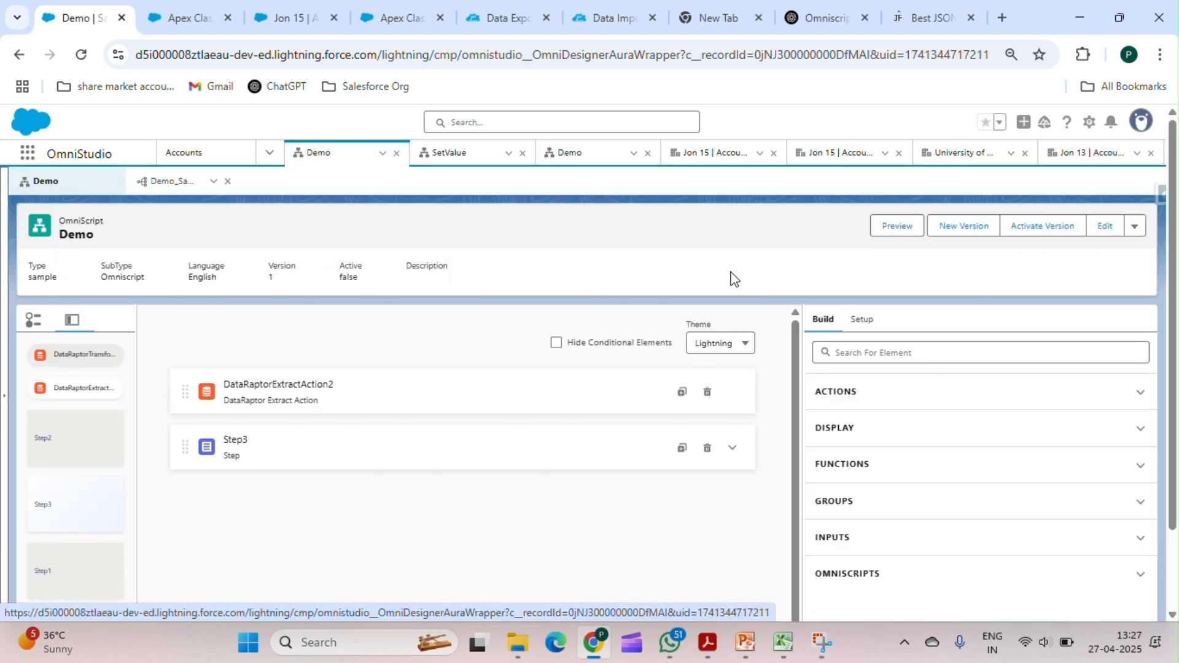
{"action": "left_click", "coordinate": [914, 226]}
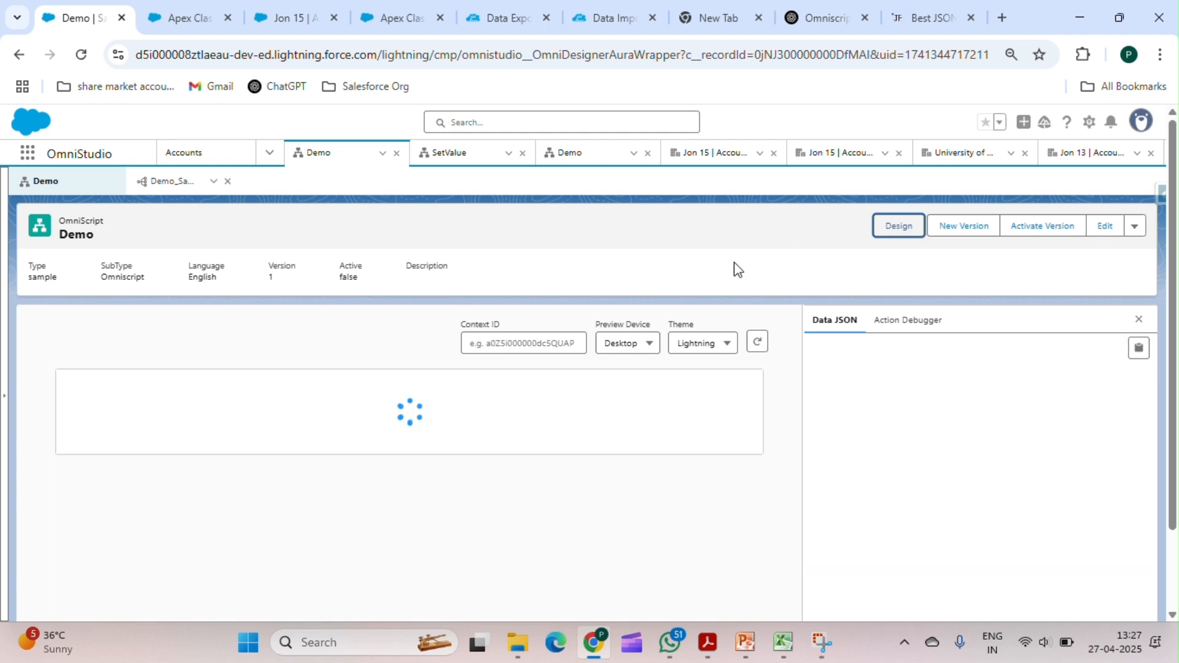
{"action": "scroll", "coordinate": [610, 490], "scroll_direction": "down", "scroll_amount": 5}
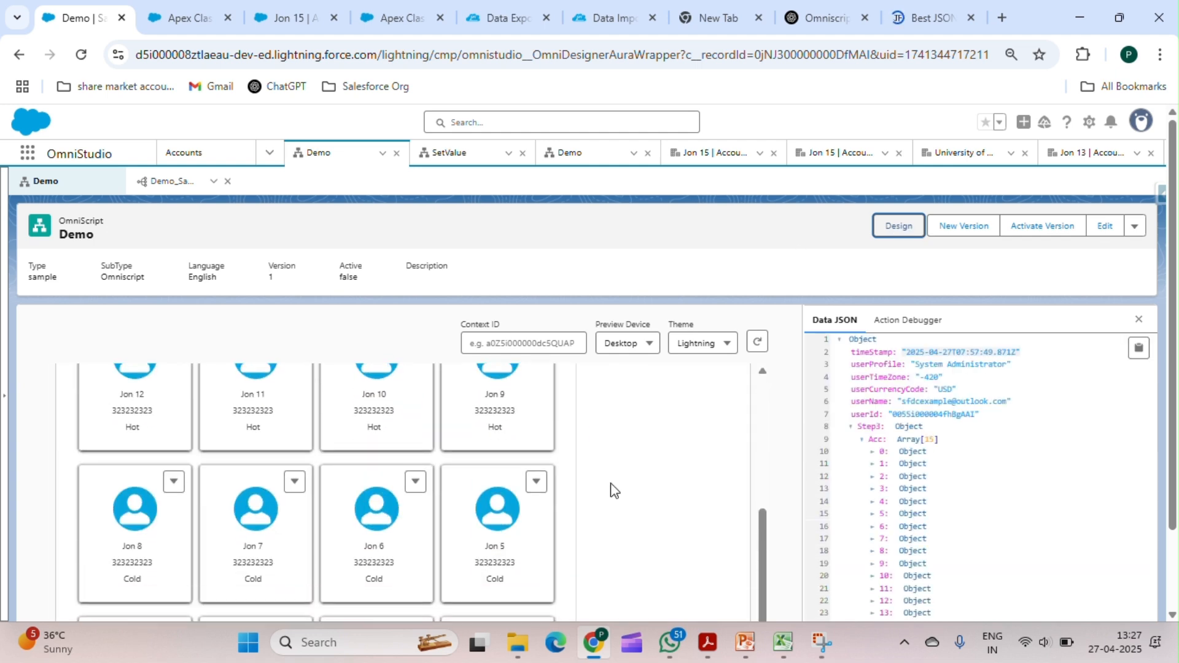
{"action": "scroll", "coordinate": [474, 501], "scroll_direction": "down", "scroll_amount": 3}
{"action": "scroll", "coordinate": [576, 528], "scroll_direction": "down", "scroll_amount": 2}
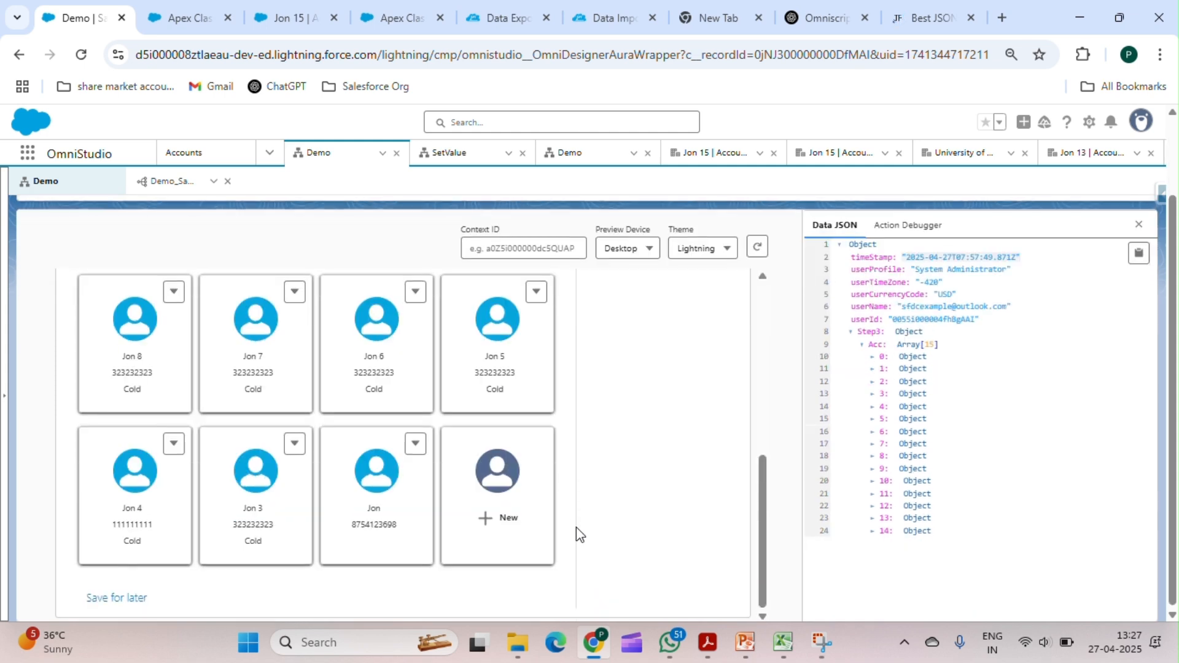
Step: Add a new account to EditBlock1 named Start2End, fill in its phone number, set Rating to Hot and save it
{"action": "left_click", "coordinate": [495, 511]}
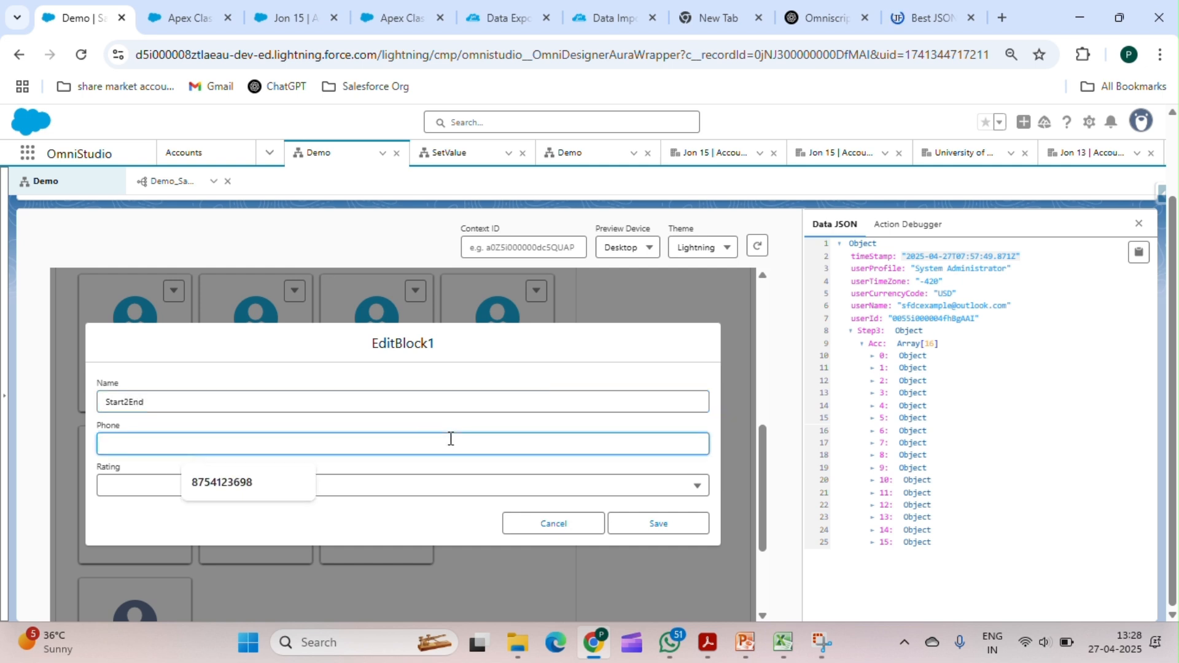
{"action": "type", "text": "888888888"}
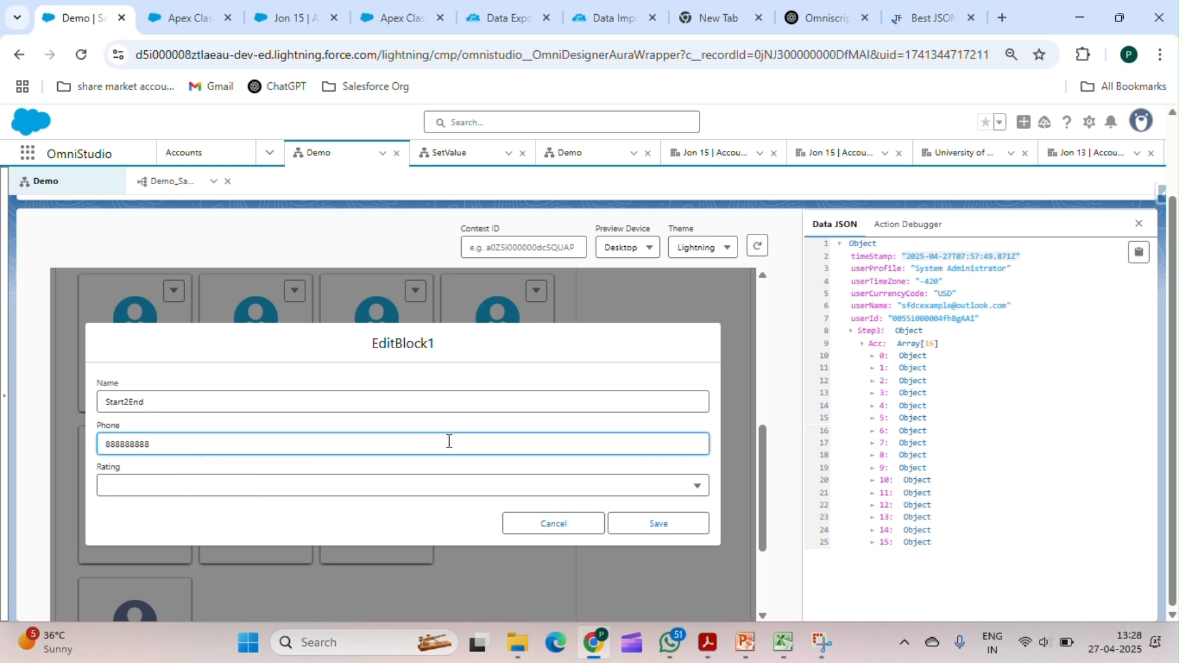
{"action": "left_click", "coordinate": [408, 491]}
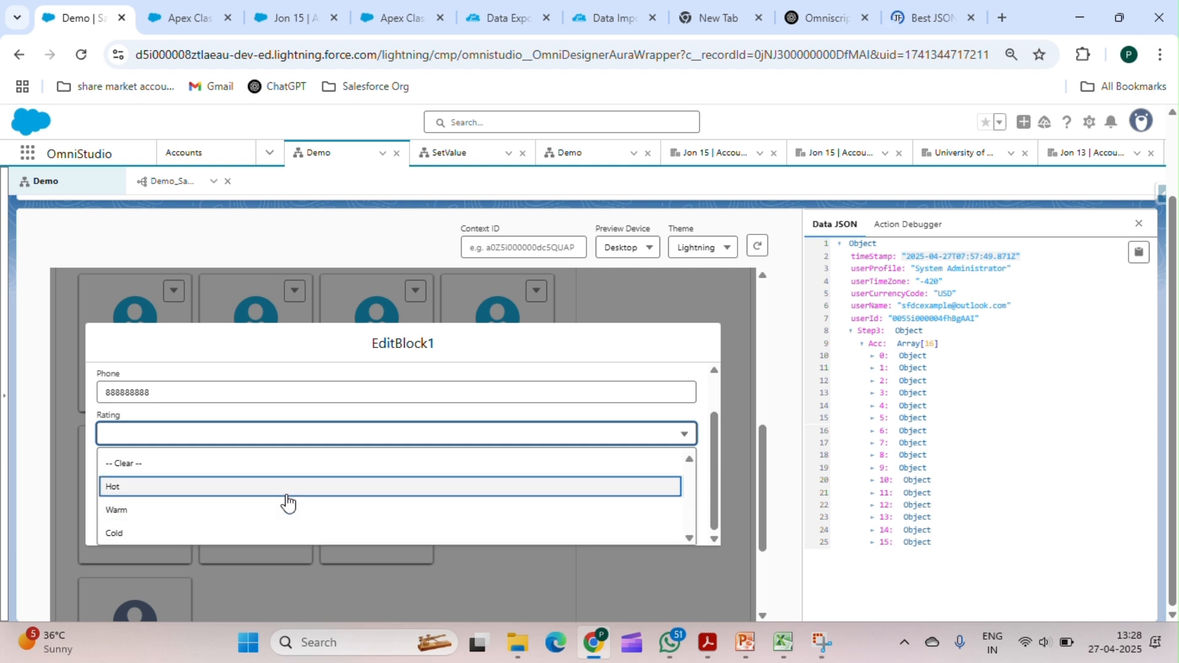
{"action": "left_click", "coordinate": [287, 488]}
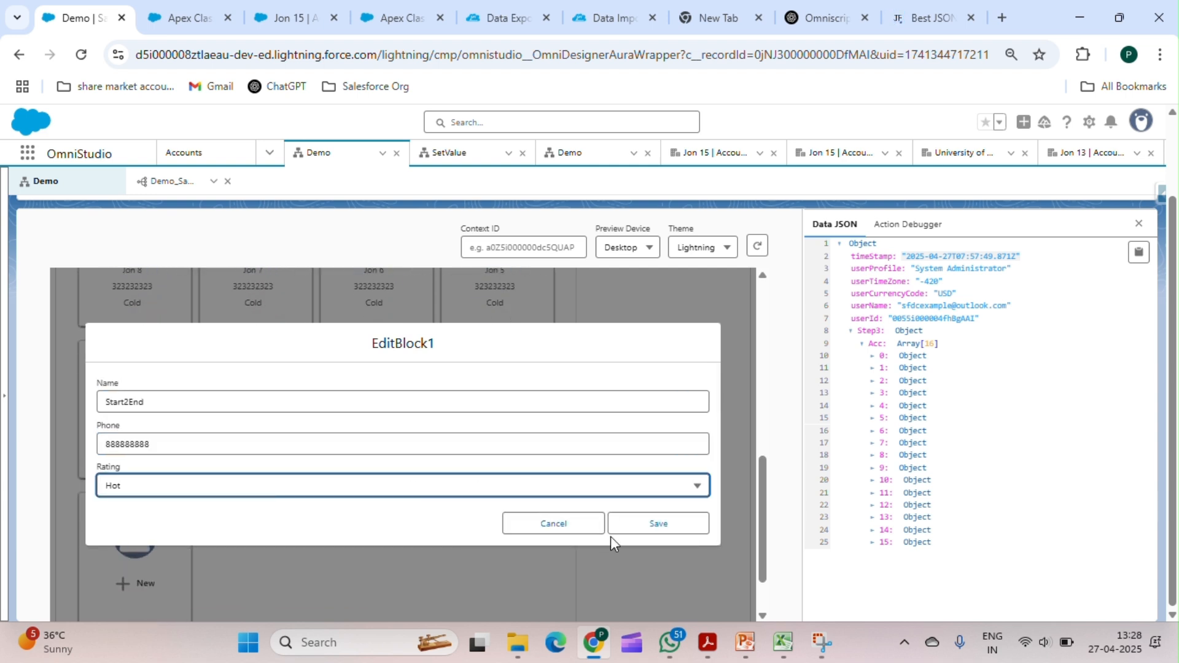
{"action": "left_click", "coordinate": [656, 527]}
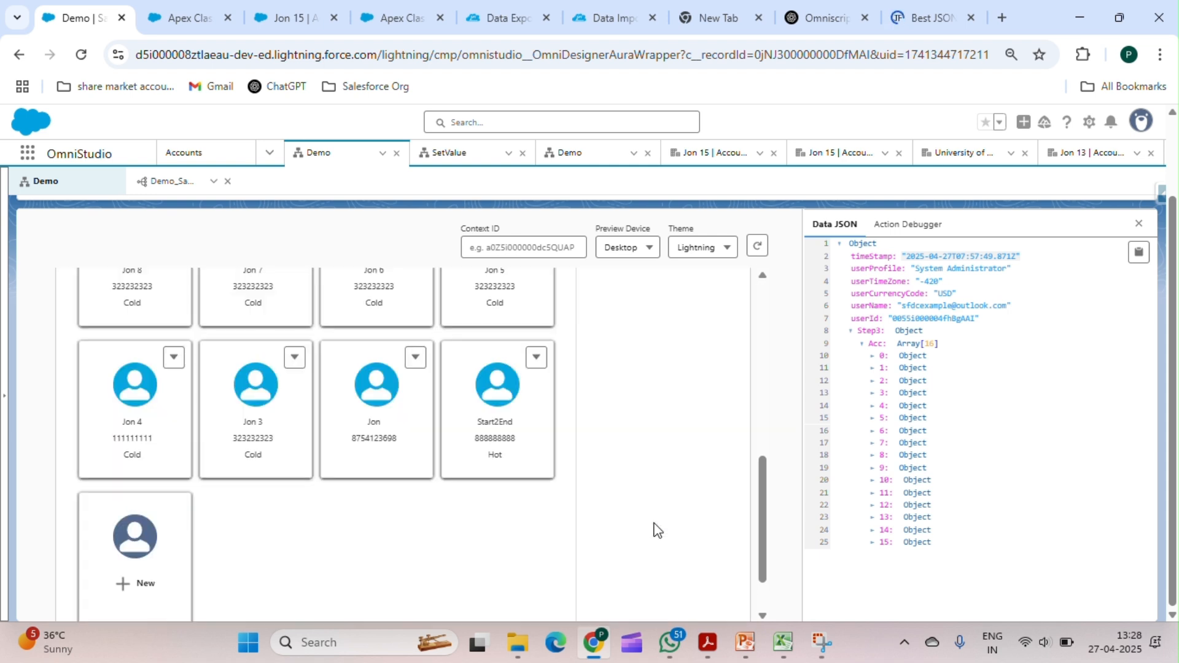
Step: Expand entry 15 of the Acc array in the Data JSON to examine the new record's fields
{"action": "scroll", "coordinate": [427, 529], "scroll_direction": "down", "scroll_amount": 1}
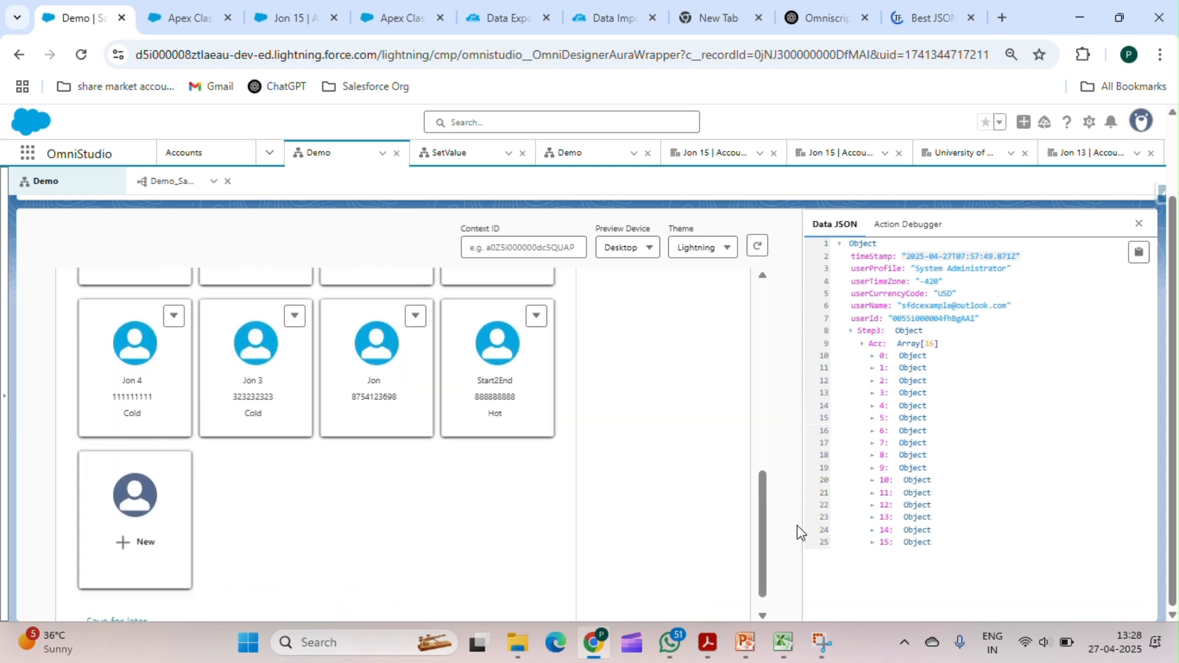
{"action": "left_click", "coordinate": [873, 544]}
{"action": "scroll", "coordinate": [930, 574], "scroll_direction": "down", "scroll_amount": 1}
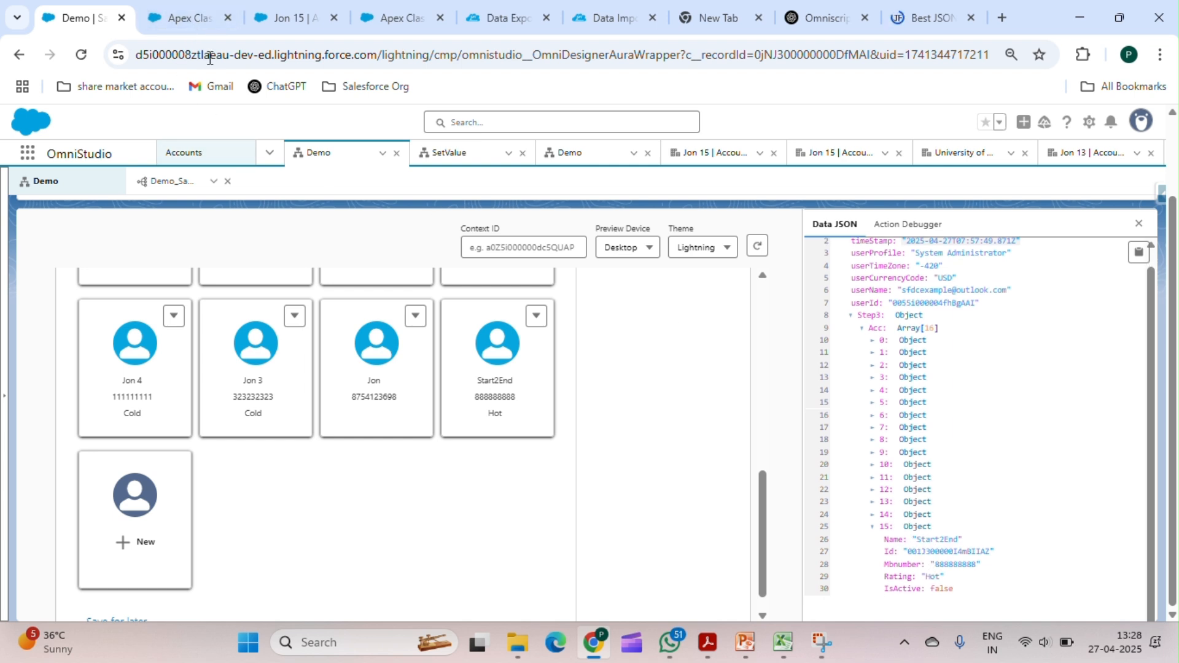
Step: Open the Start2End account from the All Accounts list in the other browser window tab and check its Rating and mobile number in Details
{"action": "left_click", "coordinate": [194, 14]}
{"action": "left_click", "coordinate": [268, 10]}
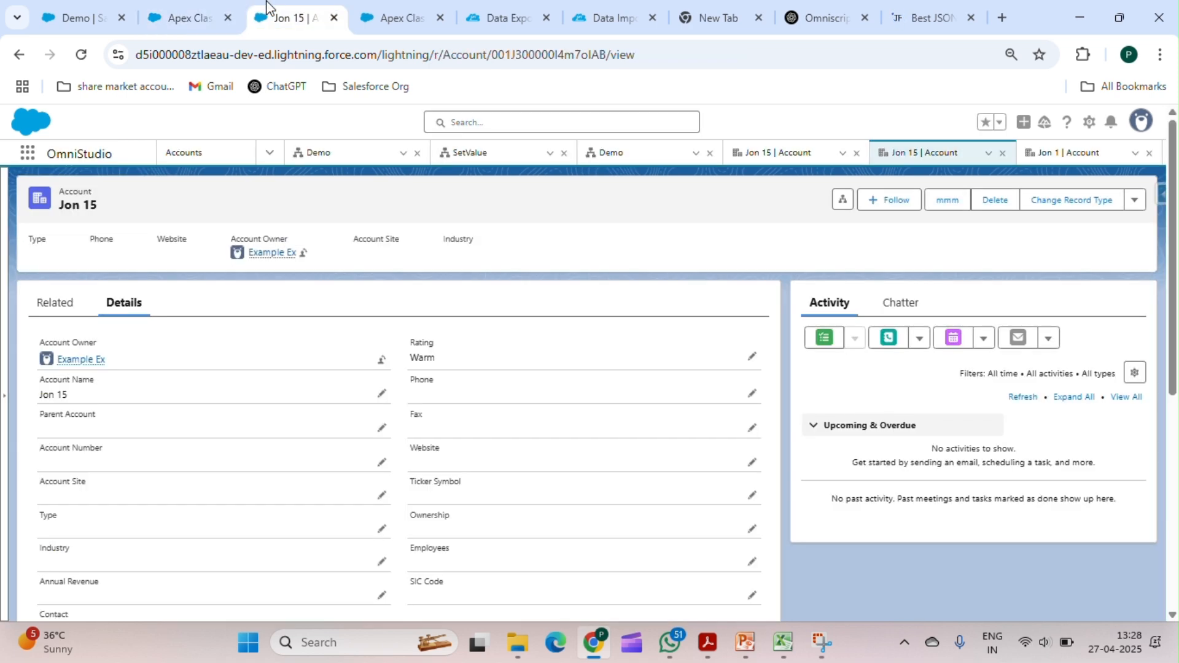
{"action": "left_click", "coordinate": [193, 160]}
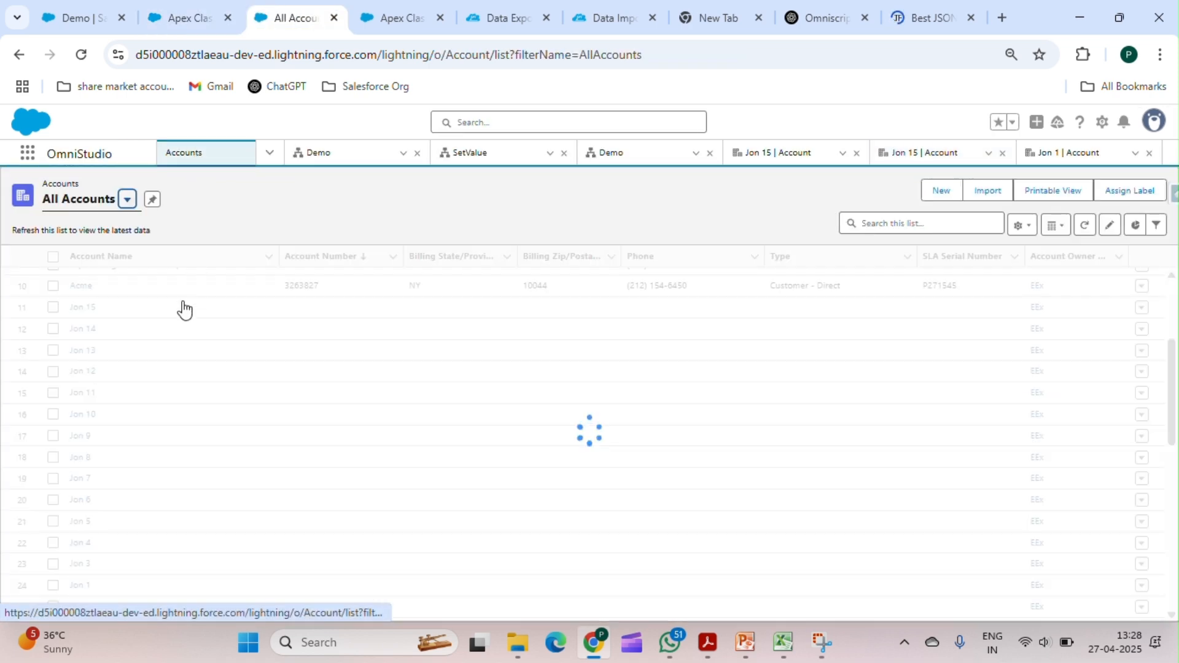
{"action": "scroll", "coordinate": [175, 338], "scroll_direction": "down", "scroll_amount": 1}
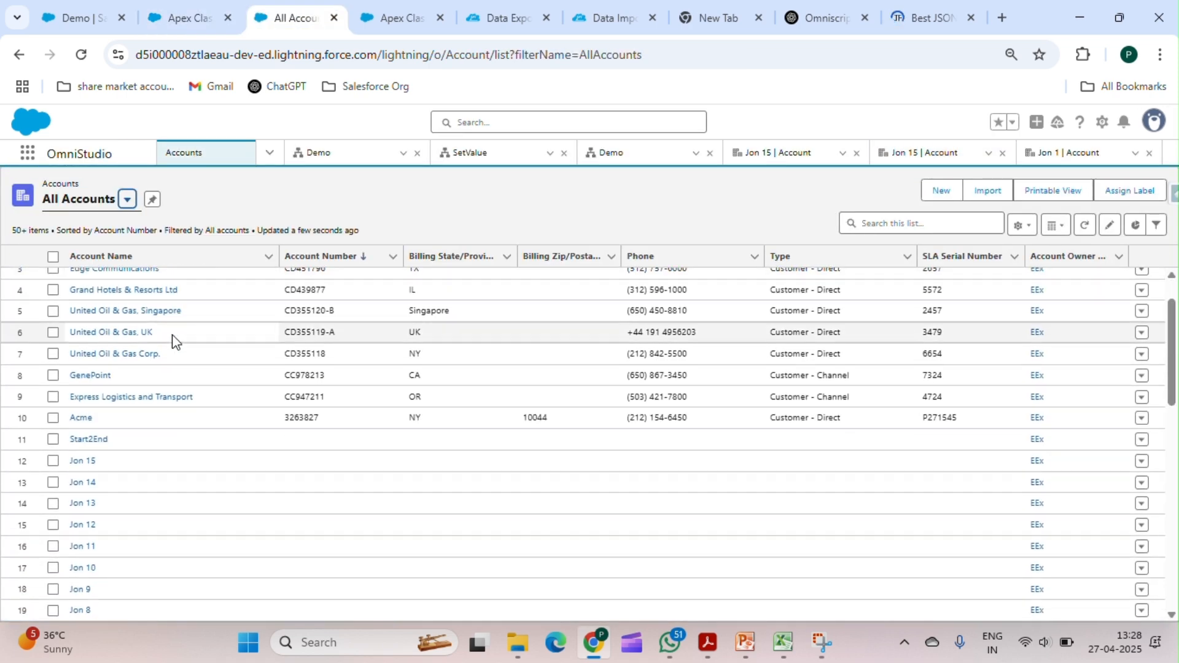
{"action": "left_click", "coordinate": [89, 441]}
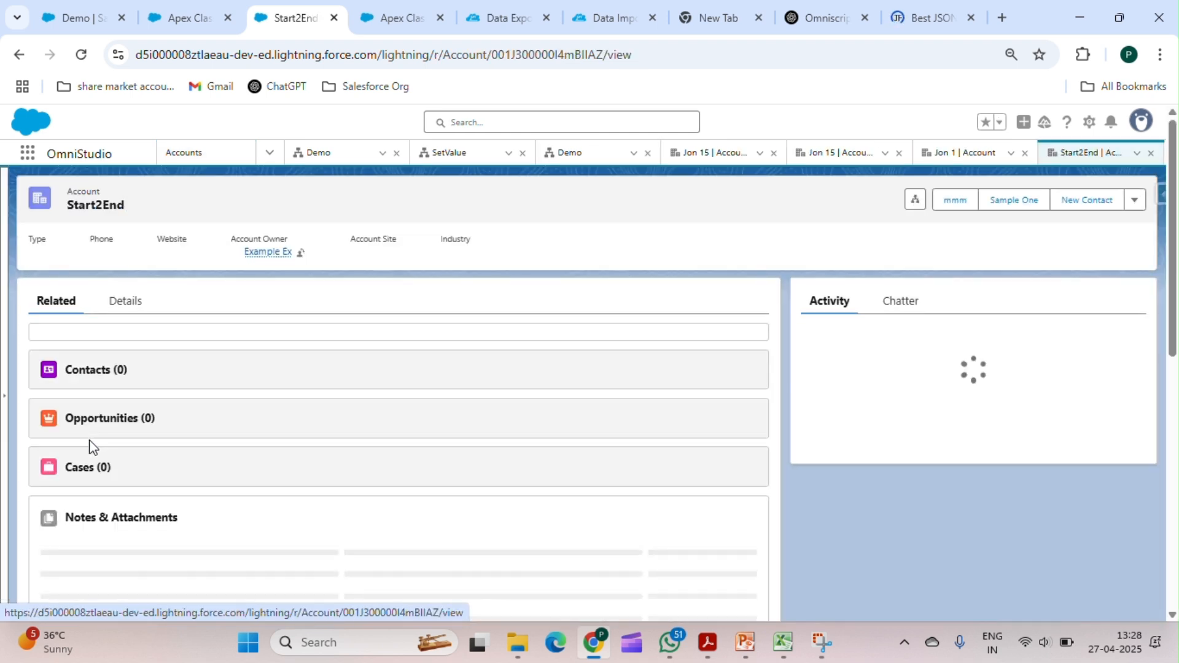
{"action": "left_click", "coordinate": [134, 311]}
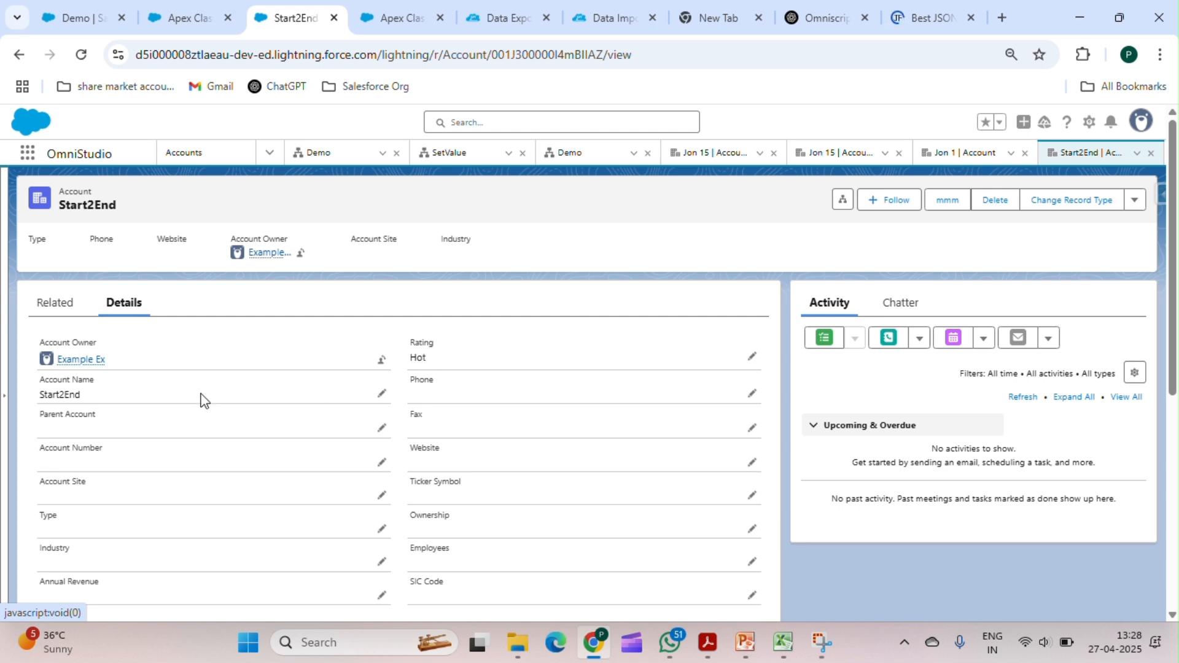
{"action": "scroll", "coordinate": [77, 400], "scroll_direction": "down", "scroll_amount": 5}
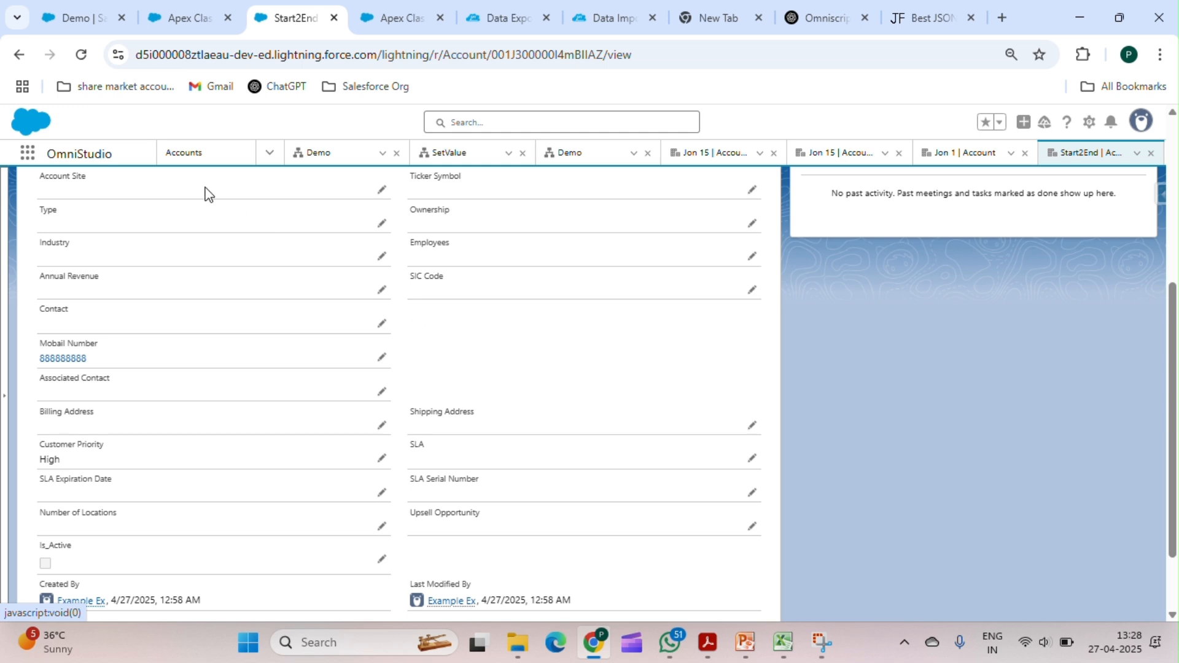
Step: Return to the Demo OmniScript, switch from preview to the designer, expand Step3 and open the properties of EditBlock1
{"action": "left_click", "coordinate": [85, 21]}
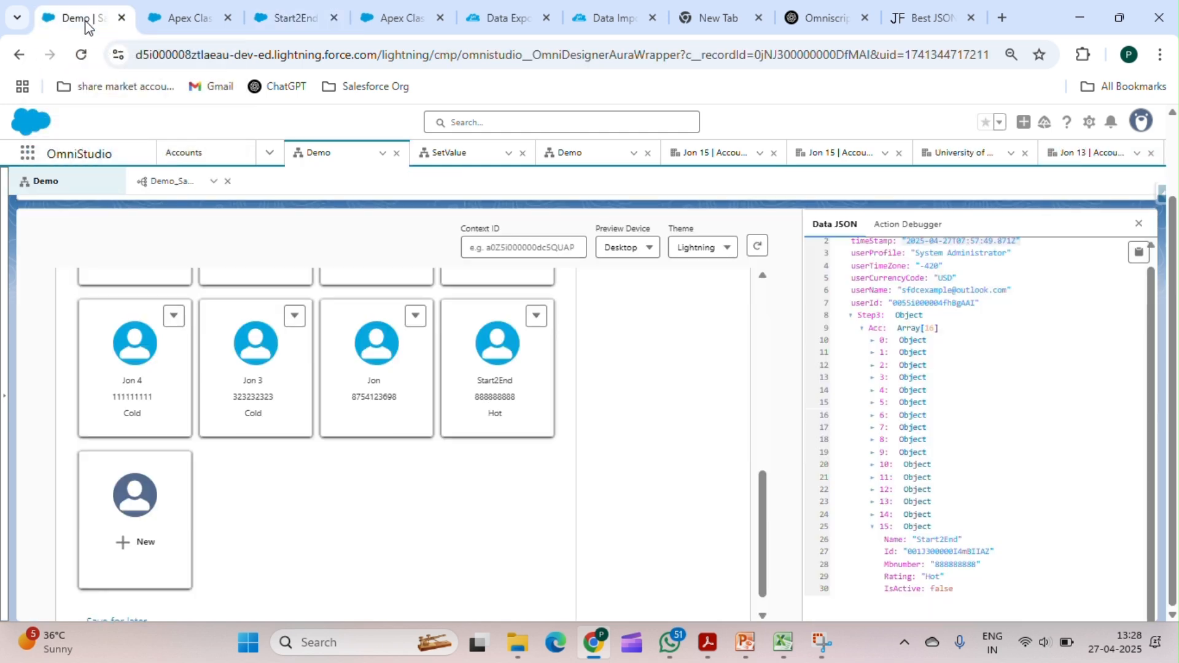
{"action": "scroll", "coordinate": [647, 371], "scroll_direction": "up", "scroll_amount": 6}
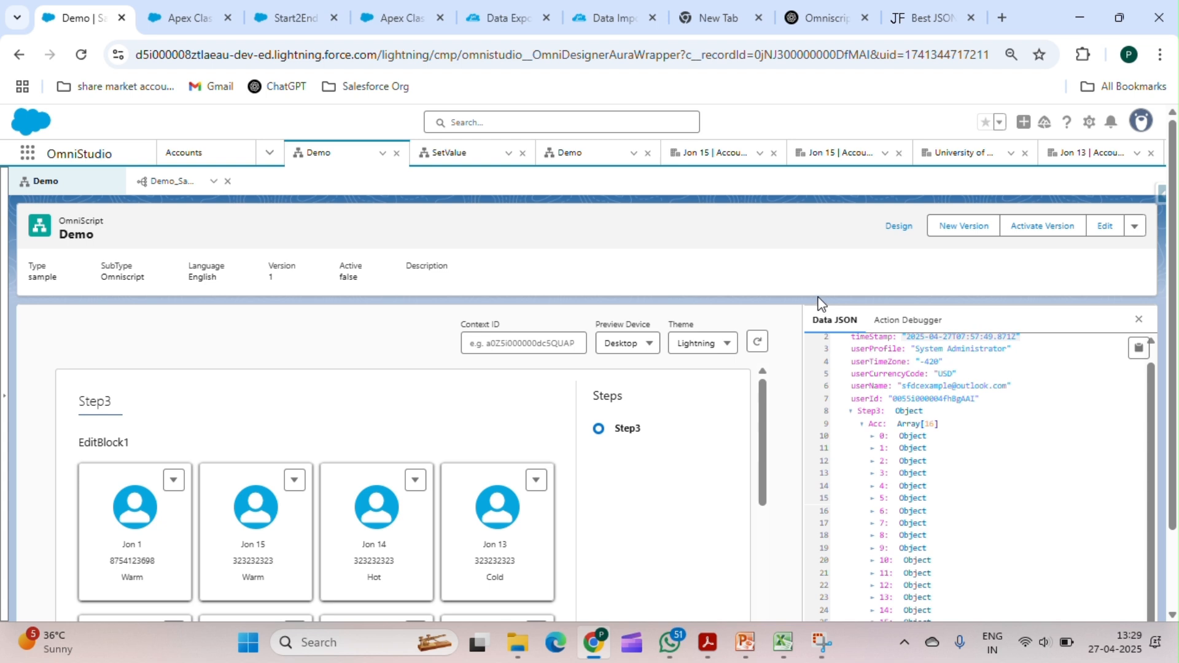
{"action": "left_click", "coordinate": [896, 231]}
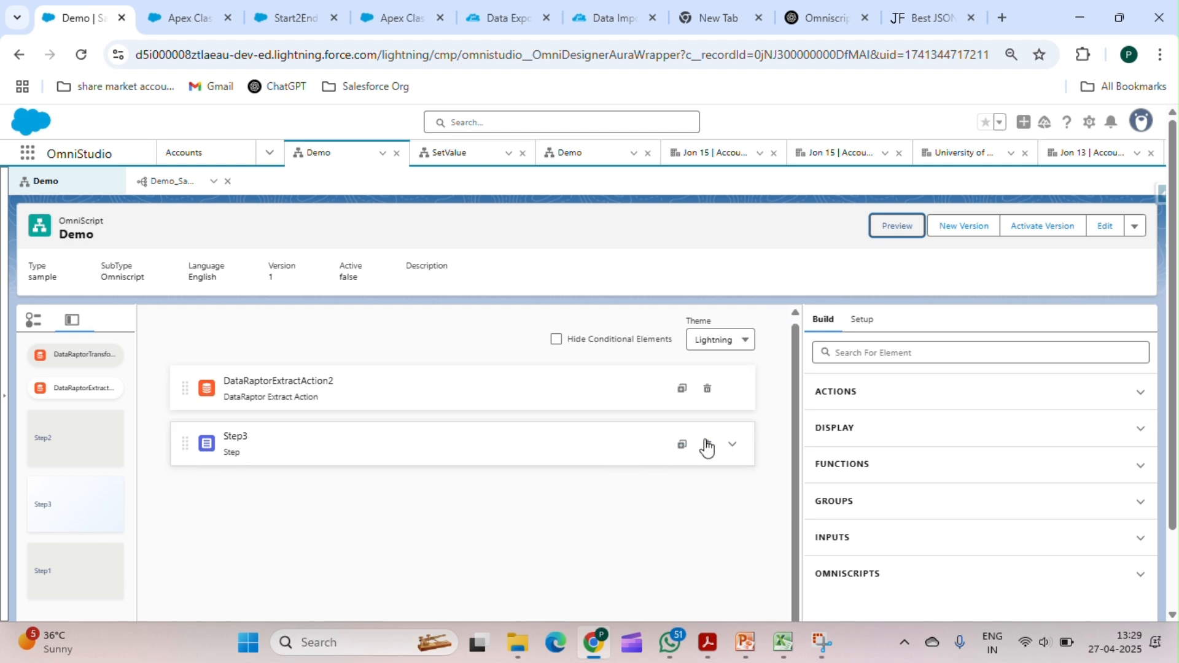
{"action": "left_click", "coordinate": [732, 444]}
{"action": "scroll", "coordinate": [526, 426], "scroll_direction": "down", "scroll_amount": 1}
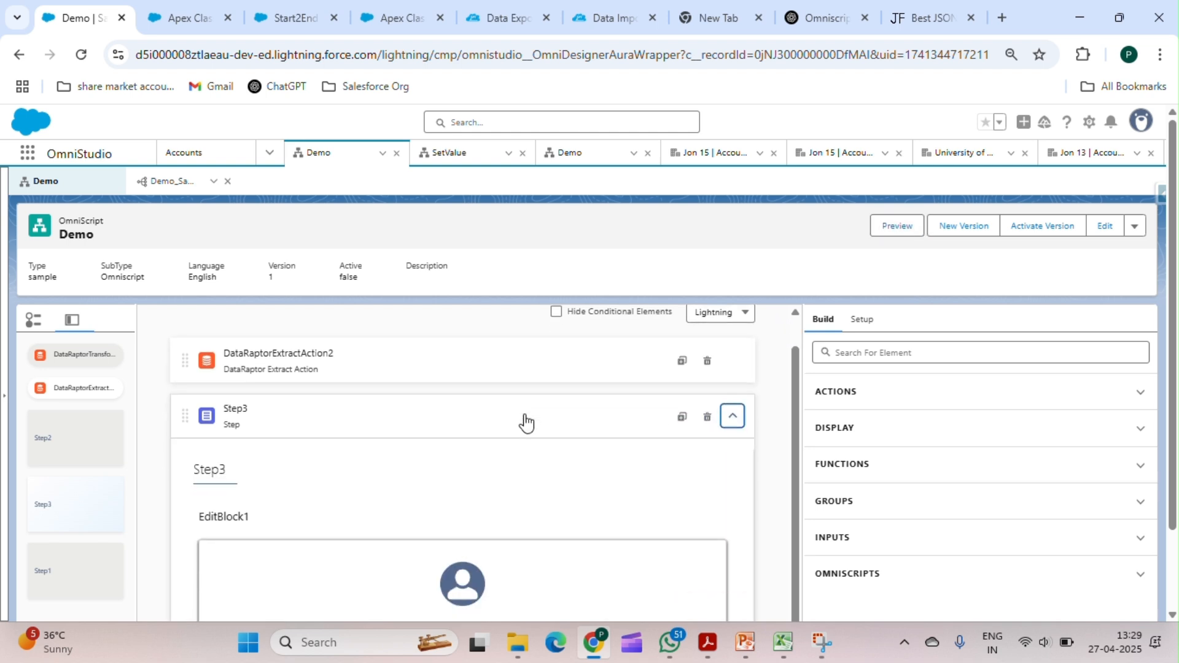
{"action": "left_click", "coordinate": [308, 524]}
{"action": "left_click", "coordinate": [314, 538]}
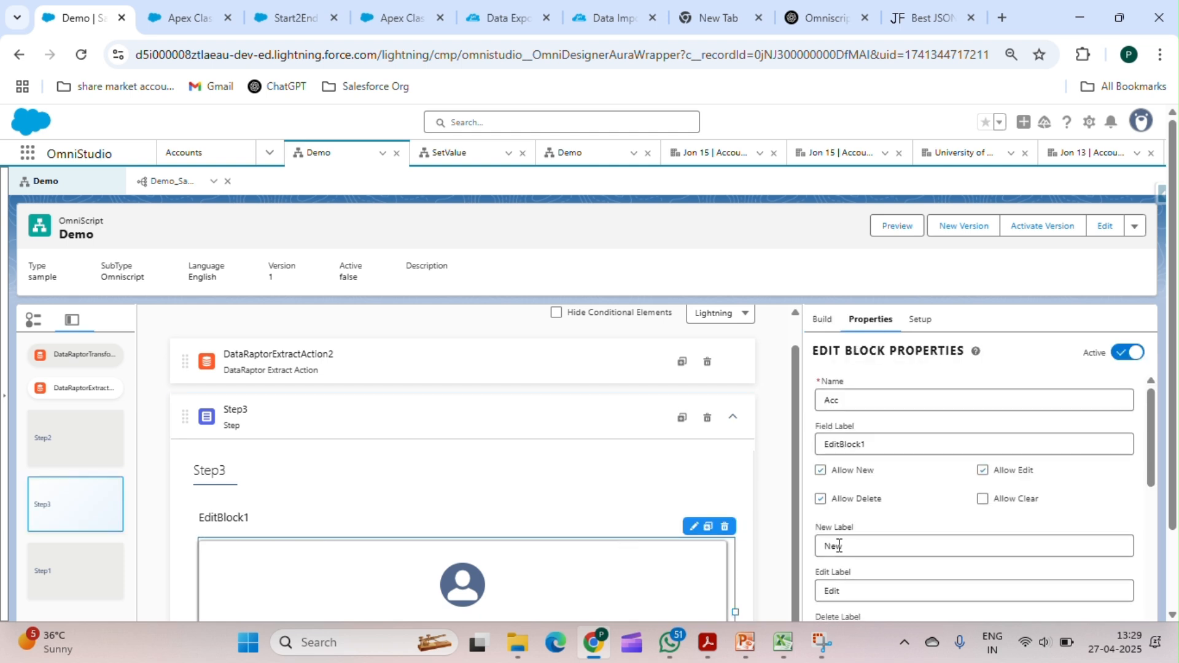
Step: Set the Edit Block Mode of EditBlock1 to Table
{"action": "scroll", "coordinate": [839, 546], "scroll_direction": "down", "scroll_amount": 10}
{"action": "scroll", "coordinate": [840, 552], "scroll_direction": "up", "scroll_amount": 3}
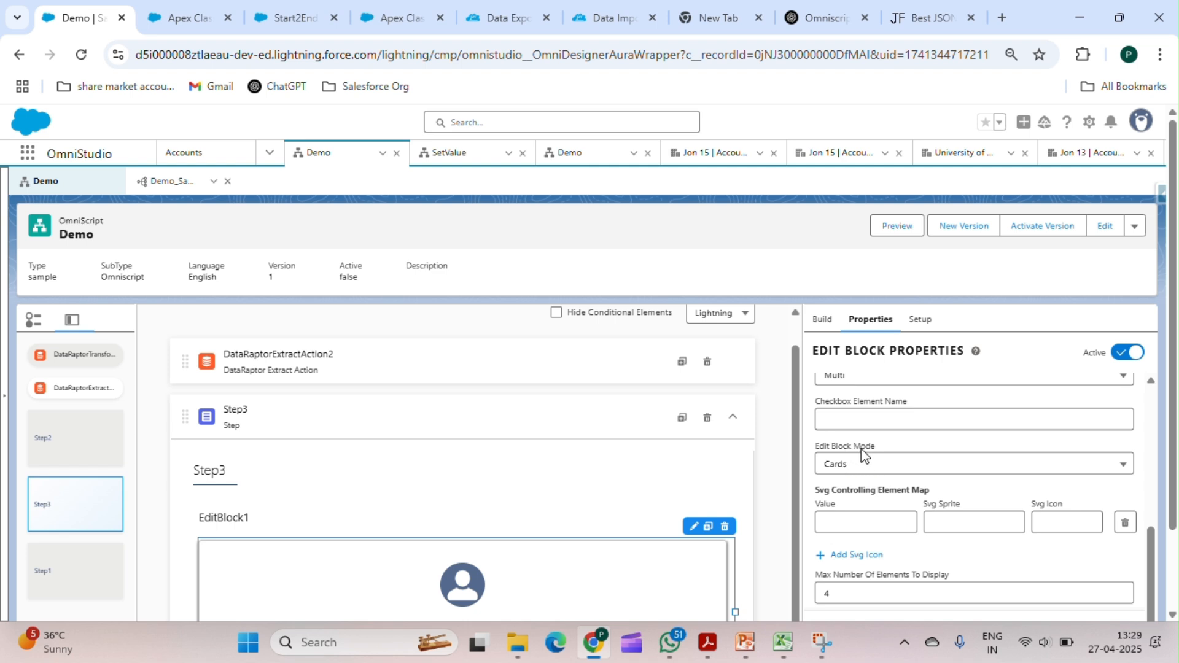
{"action": "left_click", "coordinate": [855, 464]}
{"action": "scroll", "coordinate": [851, 465], "scroll_direction": "down", "scroll_amount": 2}
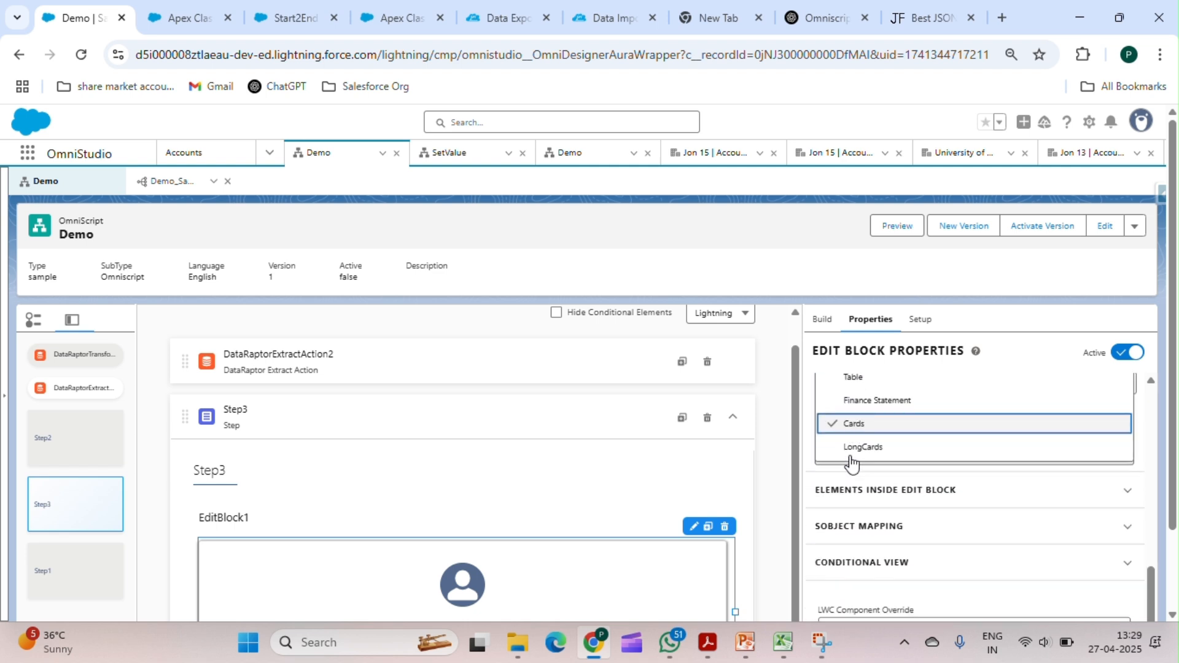
{"action": "scroll", "coordinate": [856, 413], "scroll_direction": "up", "scroll_amount": 2}
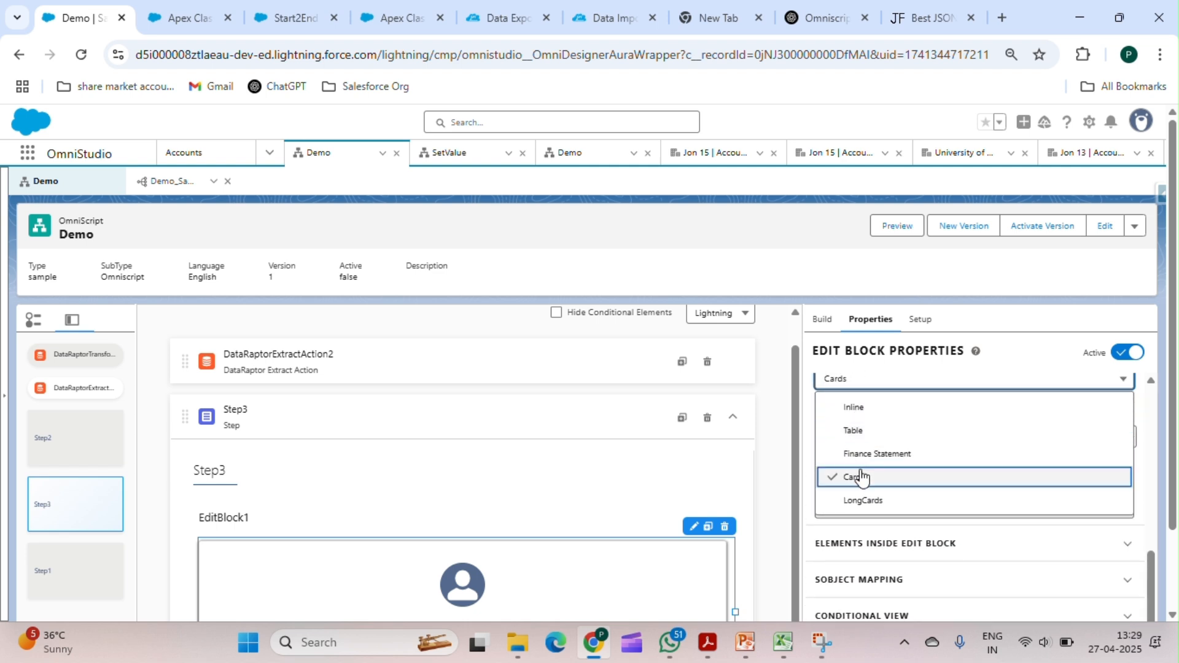
{"action": "left_click", "coordinate": [859, 432]}
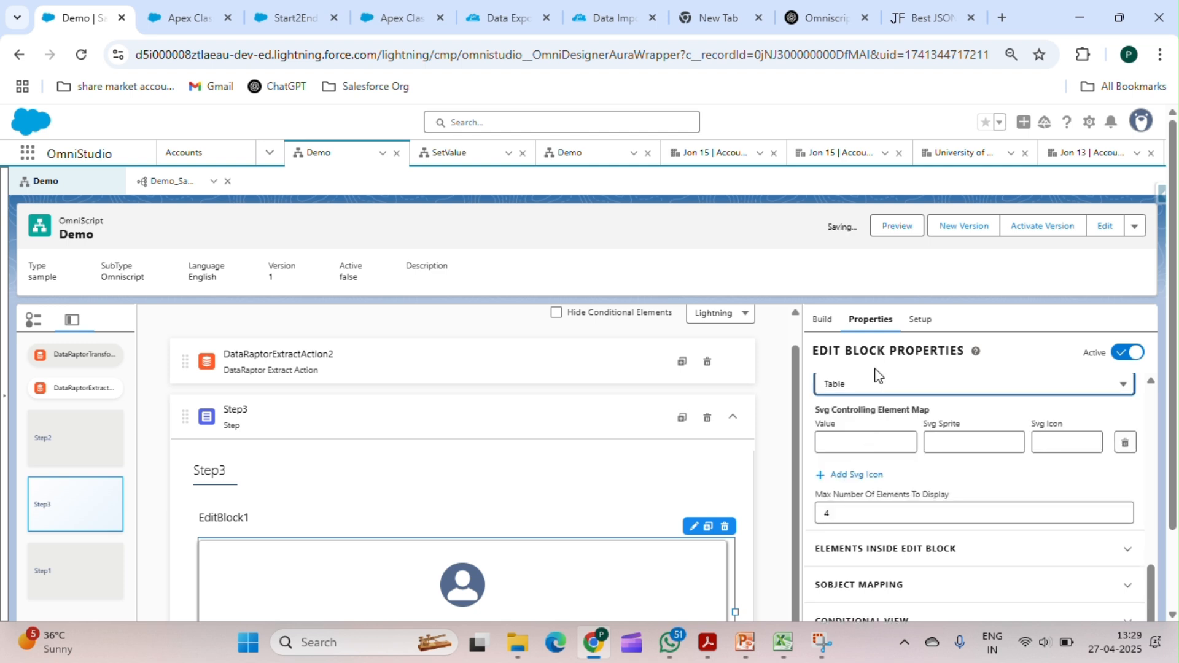
Step: Preview the Demo OmniScript and examine the EditBlock1 account rows in the table layout from start to end
{"action": "left_click", "coordinate": [894, 231]}
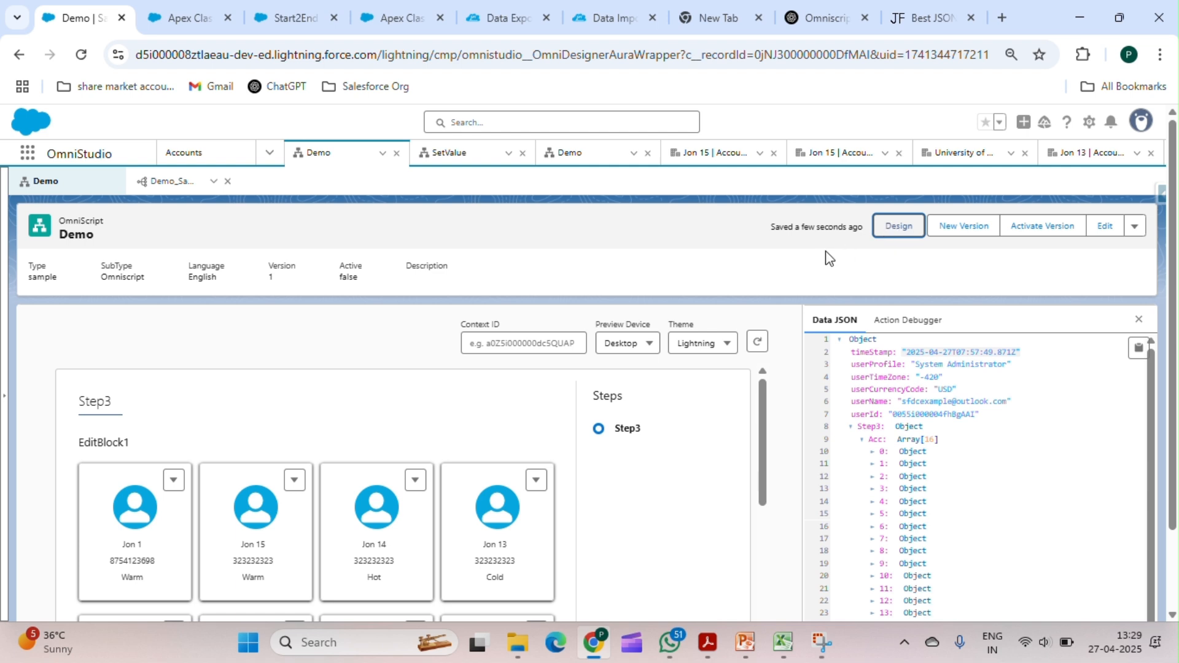
{"action": "scroll", "coordinate": [781, 264], "scroll_direction": "down", "scroll_amount": 2}
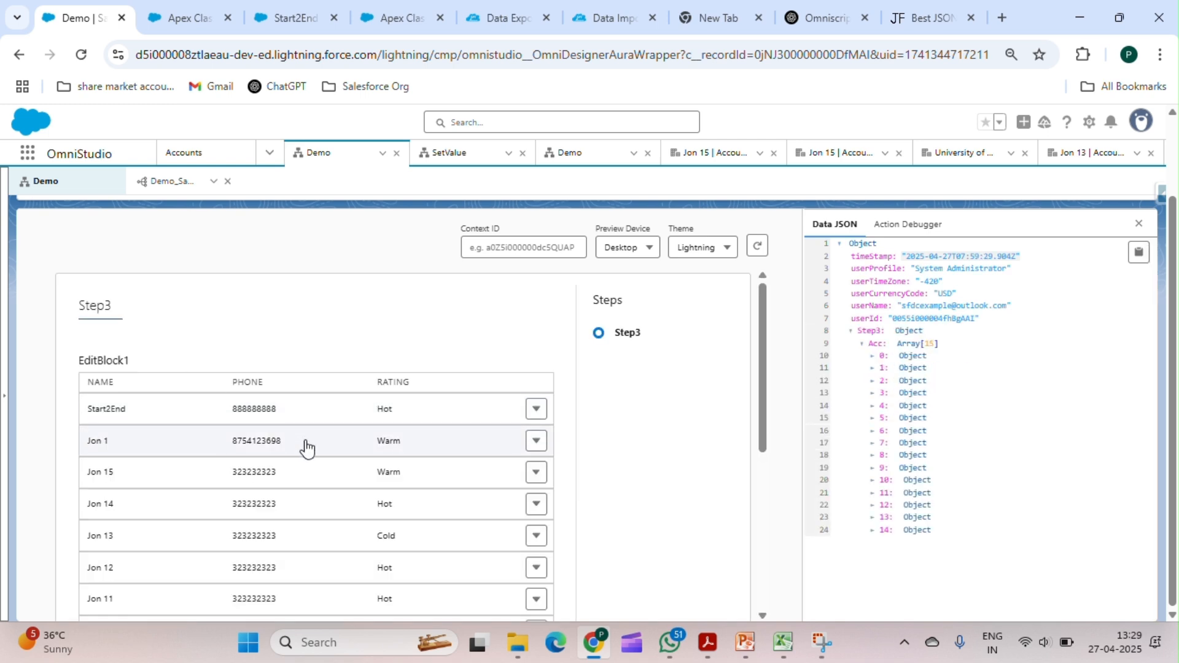
{"action": "scroll", "coordinate": [355, 430], "scroll_direction": "up", "scroll_amount": 1}
{"action": "scroll", "coordinate": [355, 430], "scroll_direction": "down", "scroll_amount": 1}
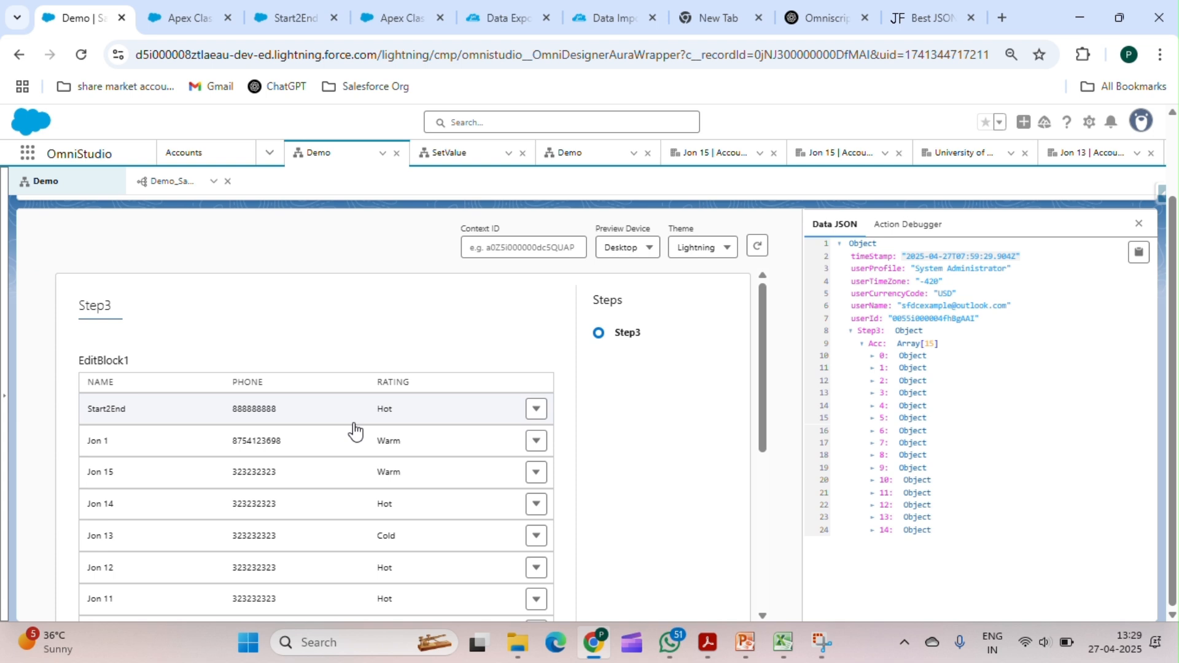
{"action": "scroll", "coordinate": [366, 499], "scroll_direction": "down", "scroll_amount": 5}
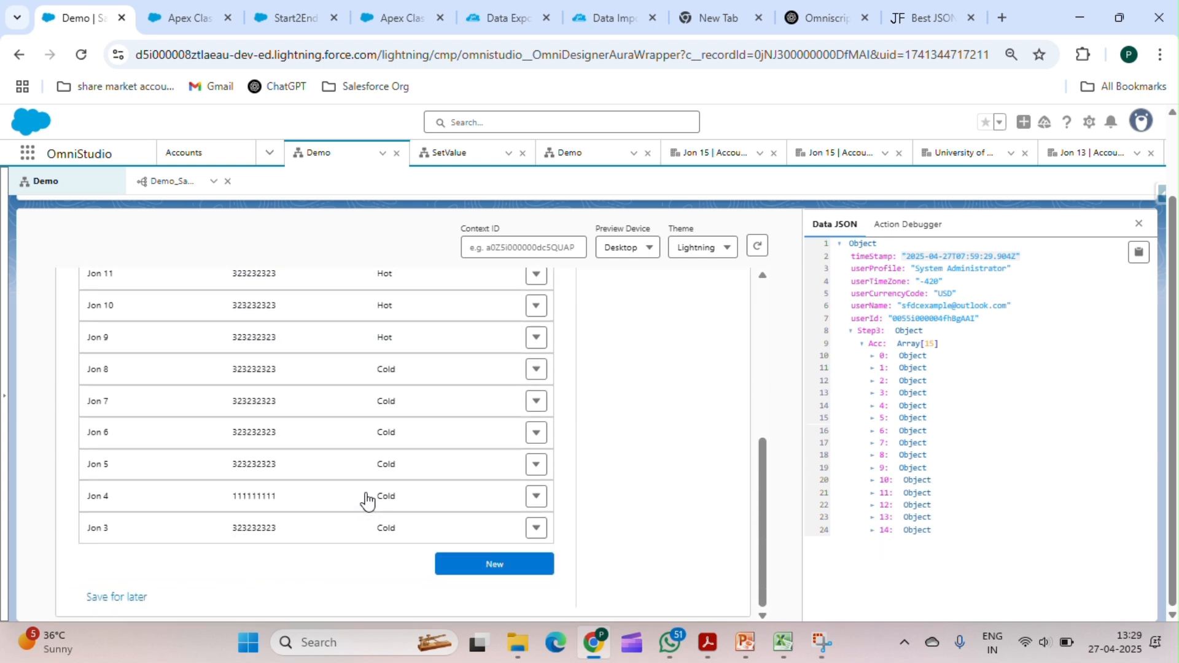
{"action": "scroll", "coordinate": [369, 500], "scroll_direction": "up", "scroll_amount": 5}
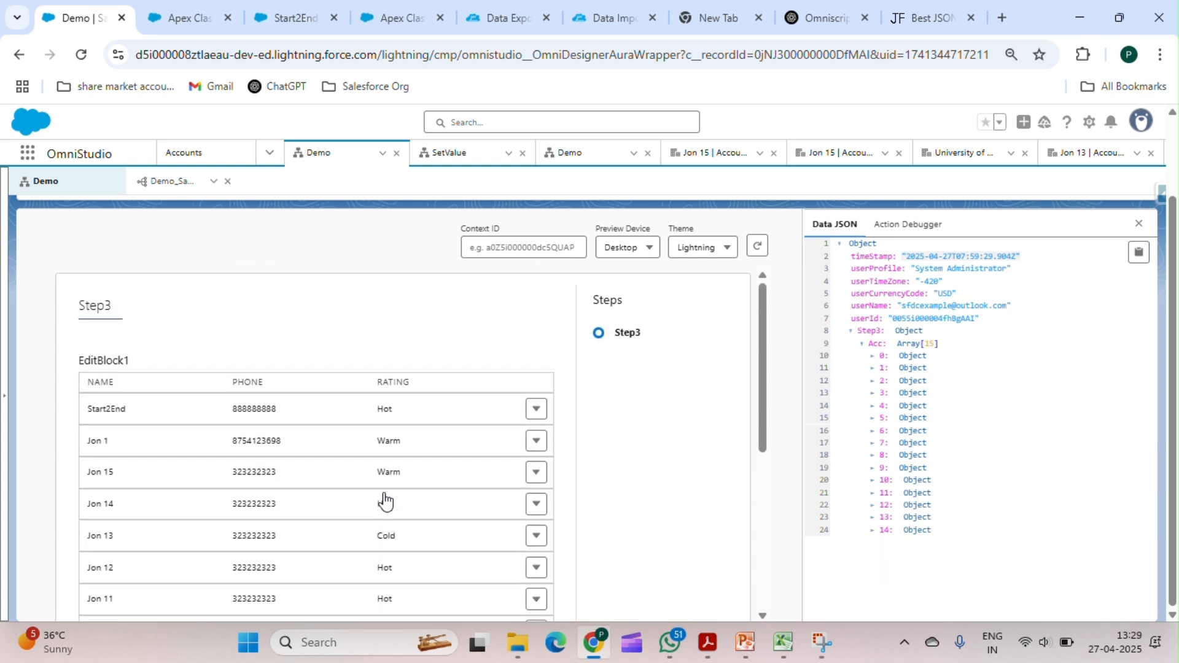